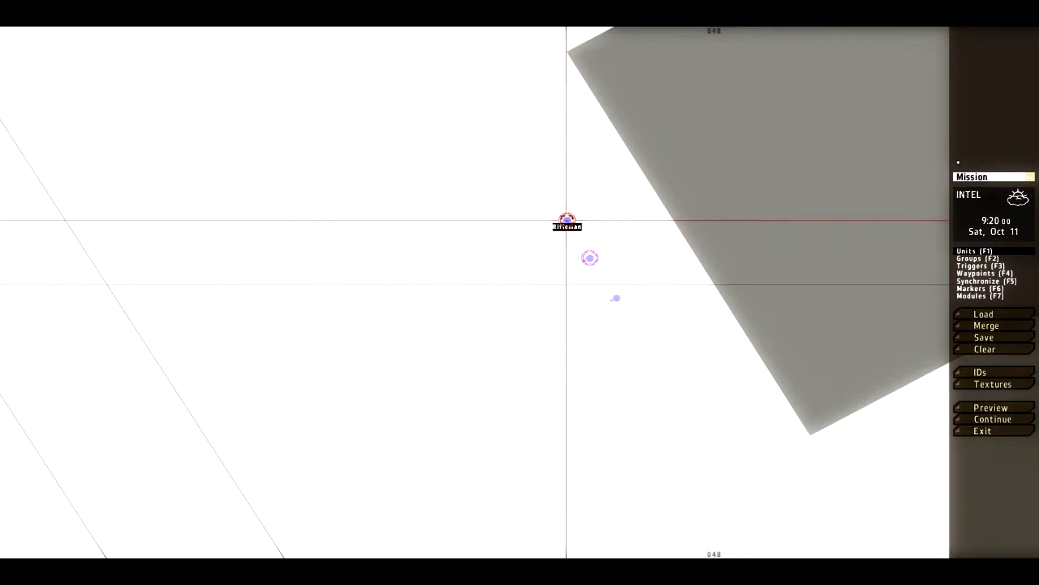
Review the unit settings of the player rifleman and of the middle rifleman beside it.
{"action": "scroll", "coordinate": [570, 223], "scroll_direction": "up", "scroll_amount": 3}
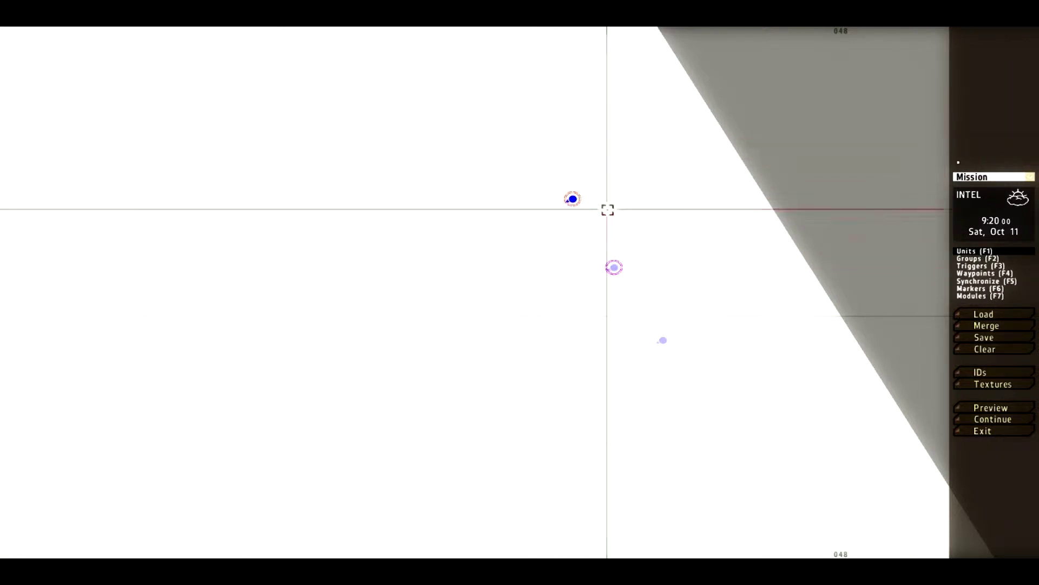
{"action": "double_click", "coordinate": [574, 199]}
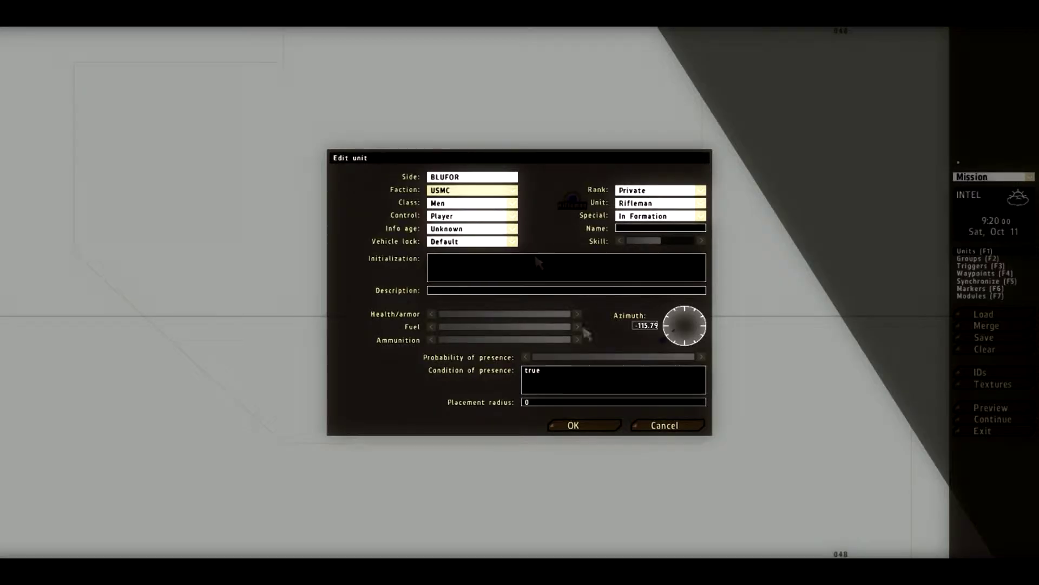
{"action": "left_click", "coordinate": [573, 425]}
{"action": "double_click", "coordinate": [613, 269]}
{"action": "left_click", "coordinate": [665, 426]}
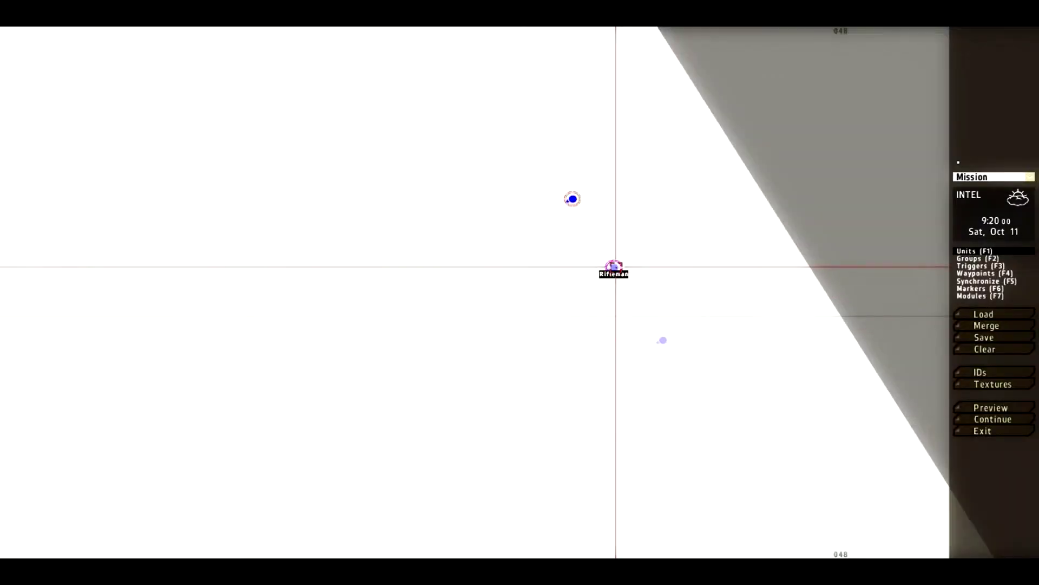
Set the middle rifleman's control to Playable.
{"action": "double_click", "coordinate": [613, 269]}
{"action": "left_click", "coordinate": [469, 217]}
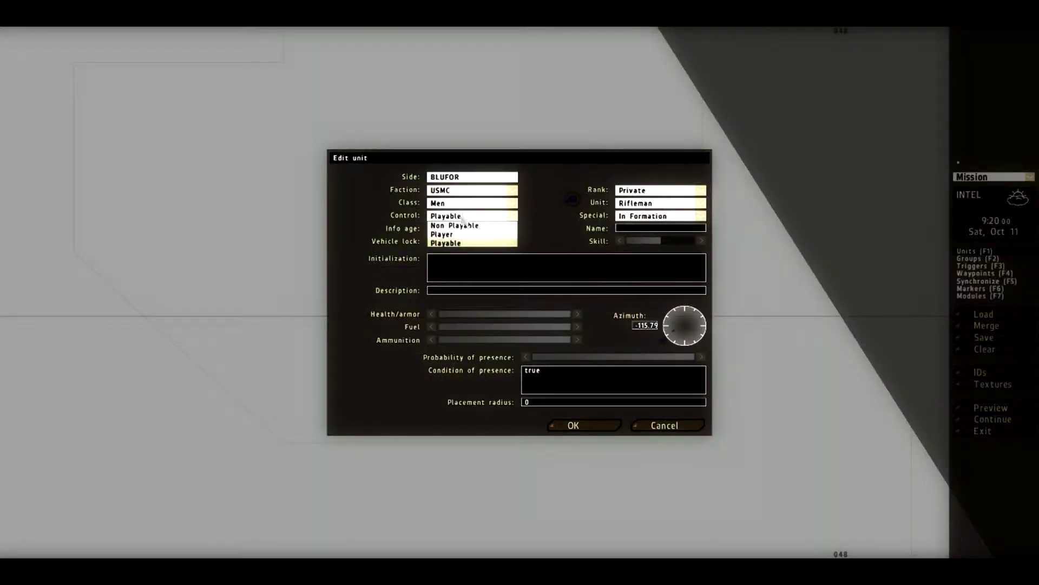
{"action": "left_click", "coordinate": [441, 243]}
{"action": "left_click", "coordinate": [584, 426]}
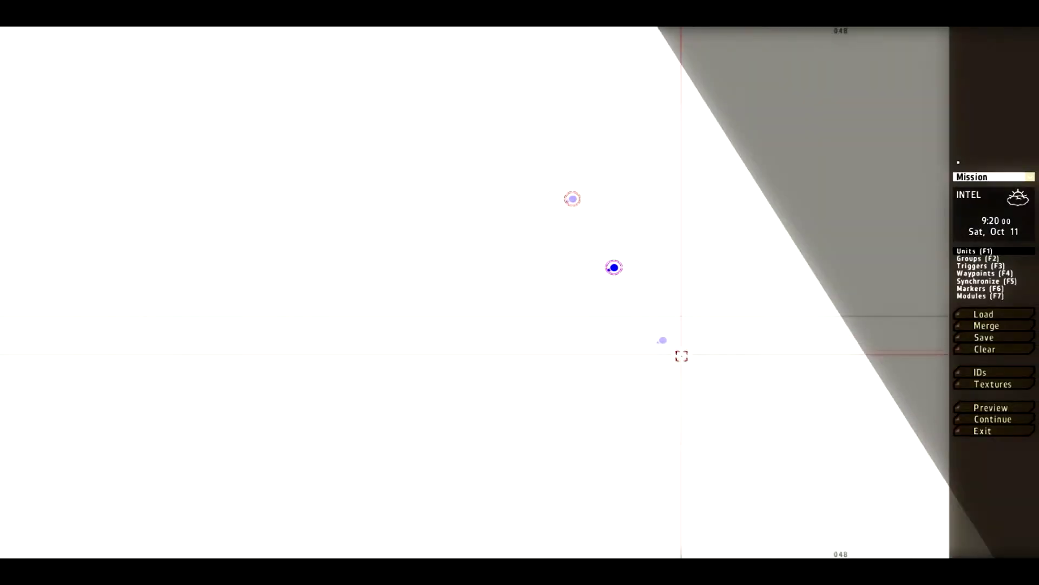
Check the control setting of the third rifleman, the one without a circle, leaving the unit as it is.
{"action": "right_click_drag", "start_coordinate": [697, 344], "coordinate": [650, 283]}
{"action": "left_click", "coordinate": [623, 276]}
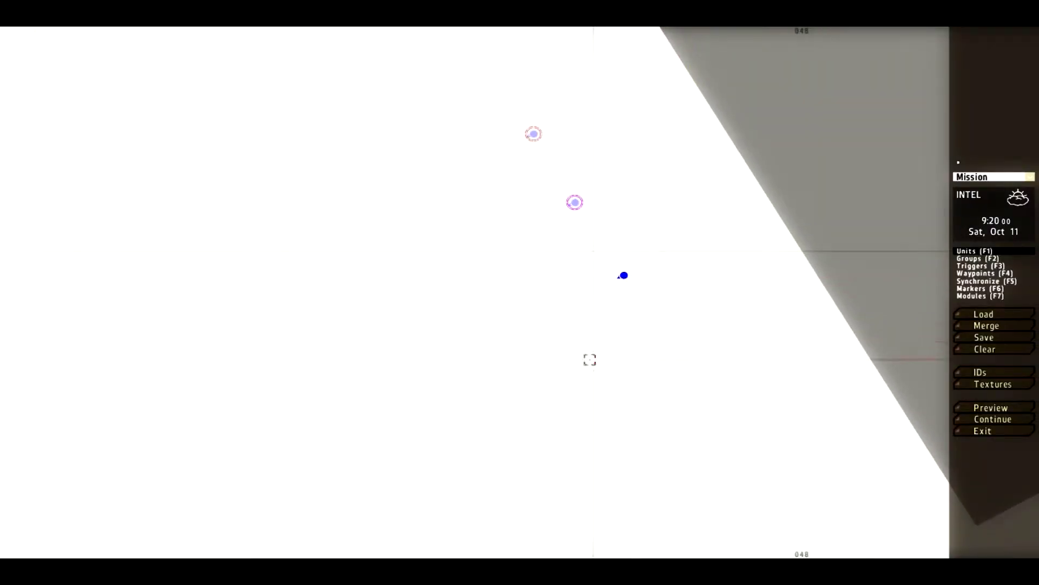
{"action": "double_click", "coordinate": [625, 276]}
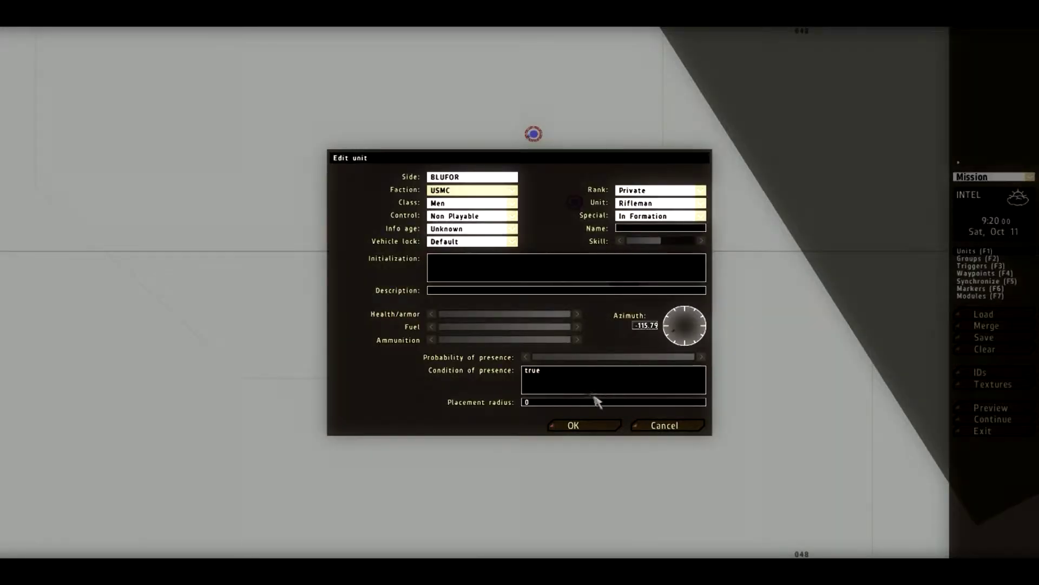
{"action": "left_click", "coordinate": [665, 425]}
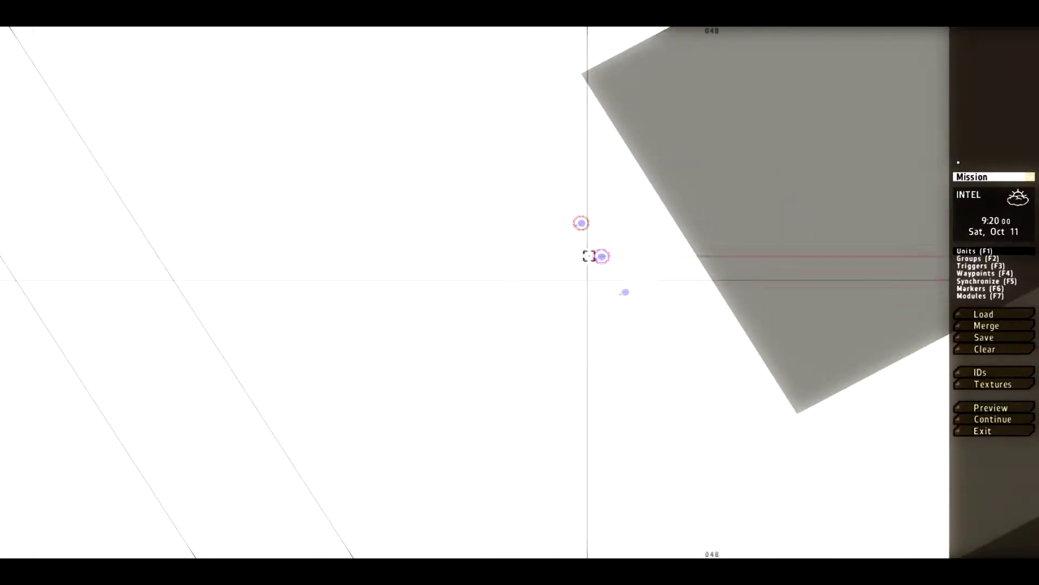
Check the middle rifleman's control setting again without altering the unit.
{"action": "scroll", "coordinate": [593, 290], "scroll_direction": "up", "scroll_amount": 2}
{"action": "left_click", "coordinate": [610, 265]}
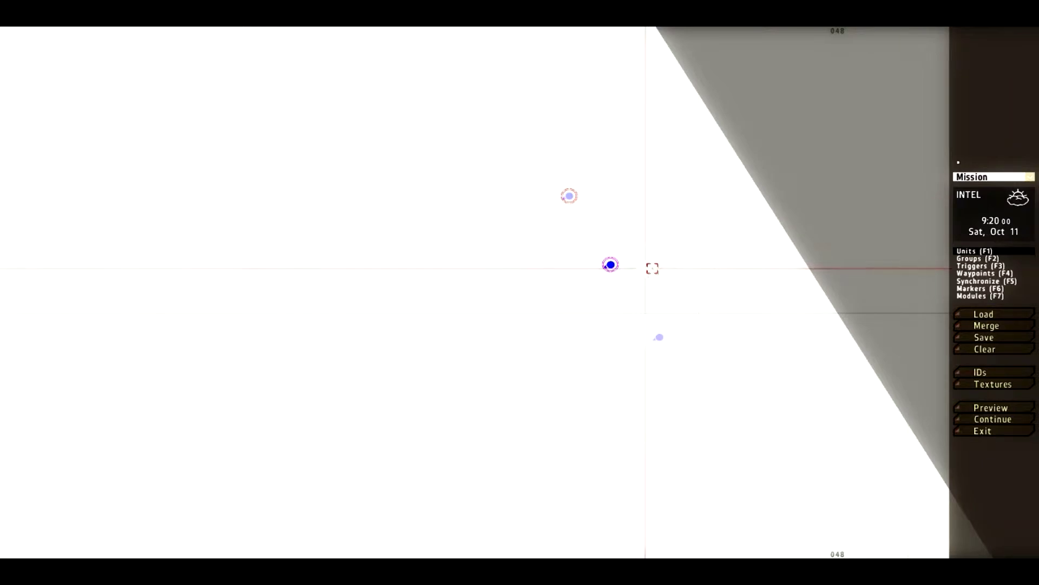
{"action": "double_click", "coordinate": [610, 265]}
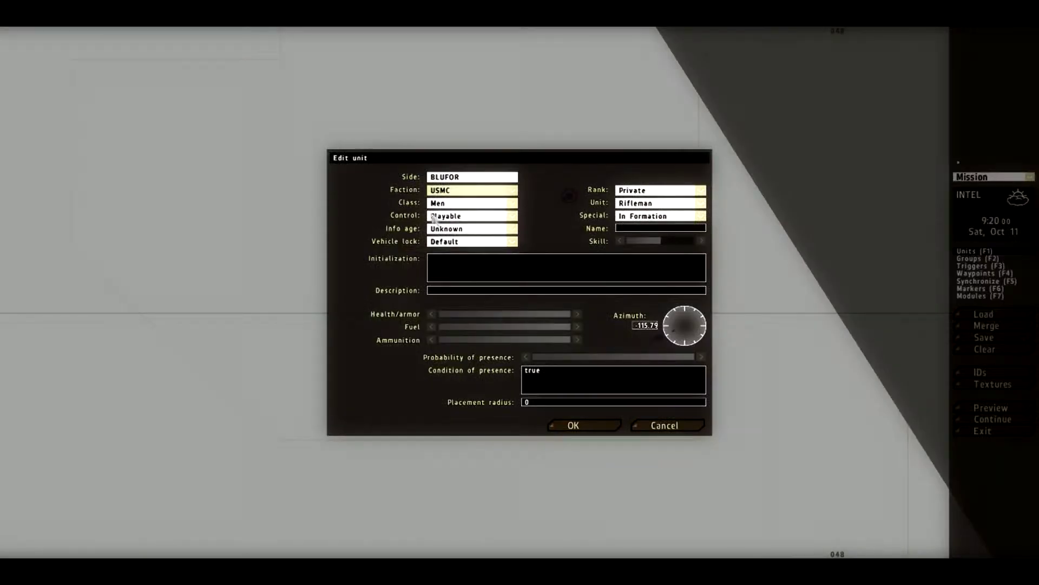
{"action": "left_click", "coordinate": [573, 425]}
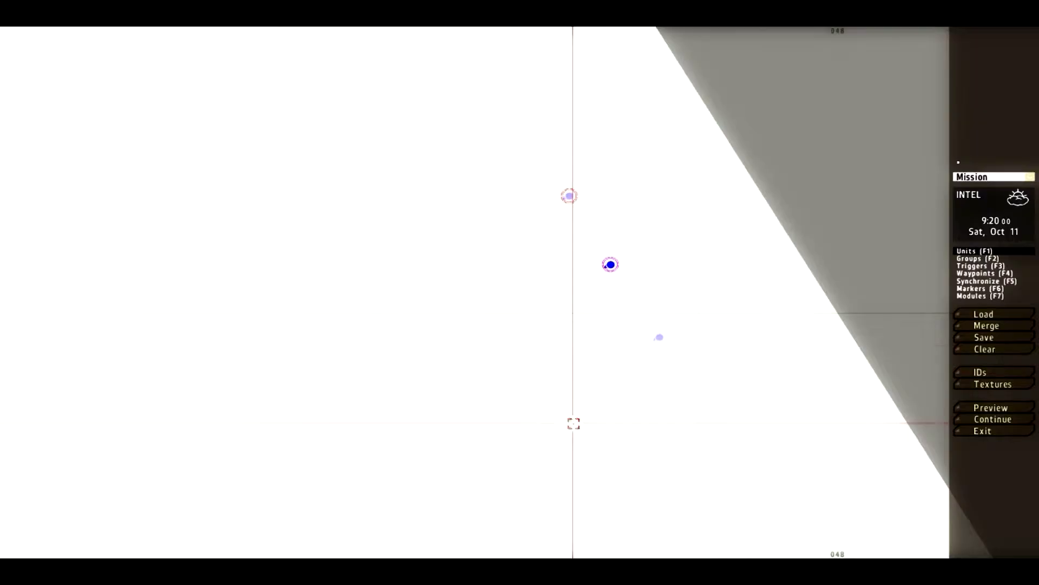
{"action": "right_click_drag", "start_coordinate": [684, 278], "coordinate": [675, 301]}
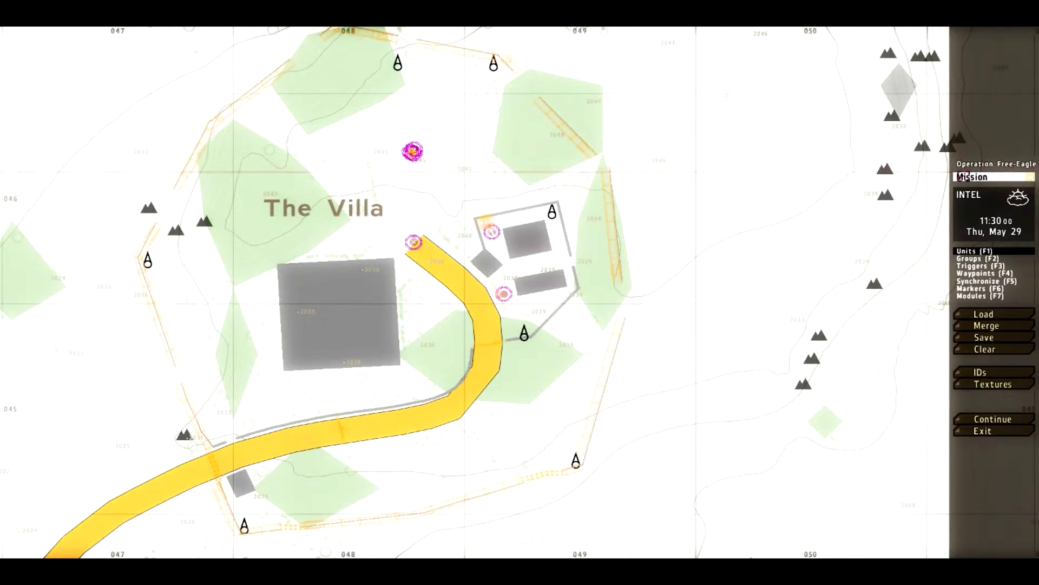
Examine how the enemy units are placed around The Villa, from the northern group to the road end and the walled compound.
{"action": "scroll", "coordinate": [519, 229], "scroll_direction": "up", "scroll_amount": 5}
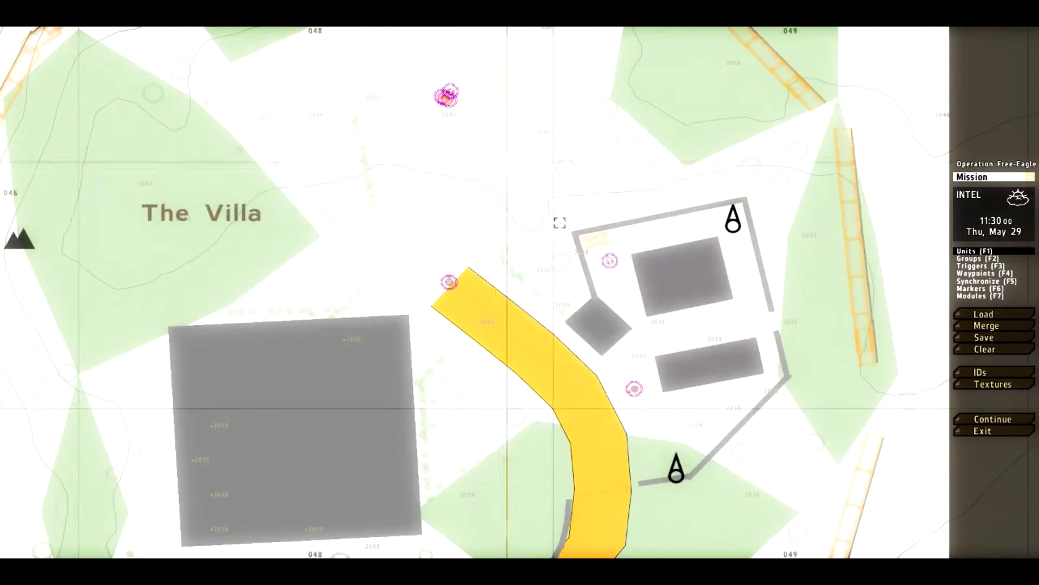
{"action": "scroll", "coordinate": [588, 374], "scroll_direction": "down", "scroll_amount": 2}
{"action": "scroll", "coordinate": [564, 255], "scroll_direction": "up", "scroll_amount": 3}
{"action": "scroll", "coordinate": [504, 297], "scroll_direction": "down", "scroll_amount": 3}
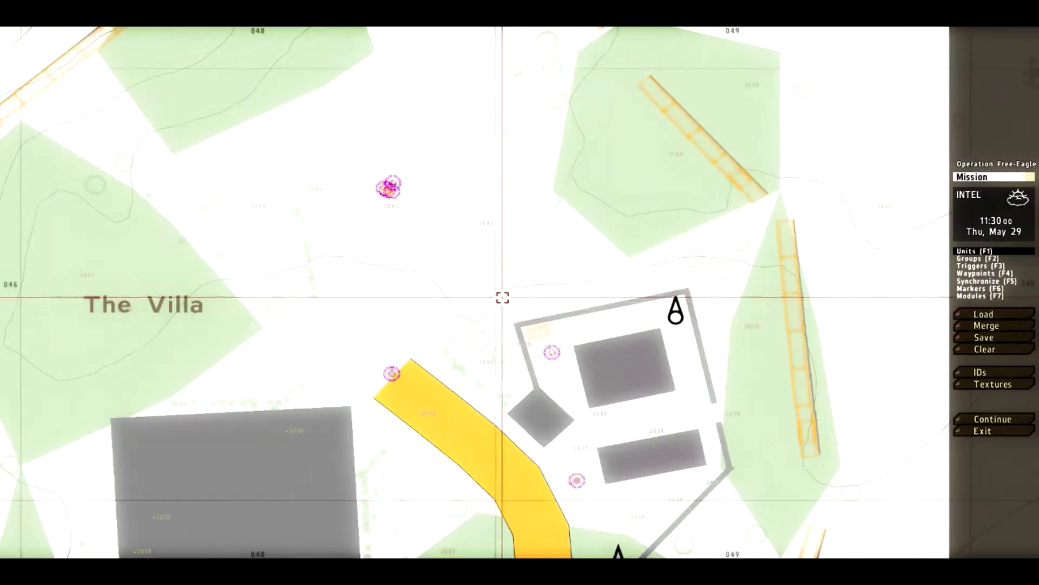
{"action": "scroll", "coordinate": [493, 297], "scroll_direction": "up", "scroll_amount": 1}
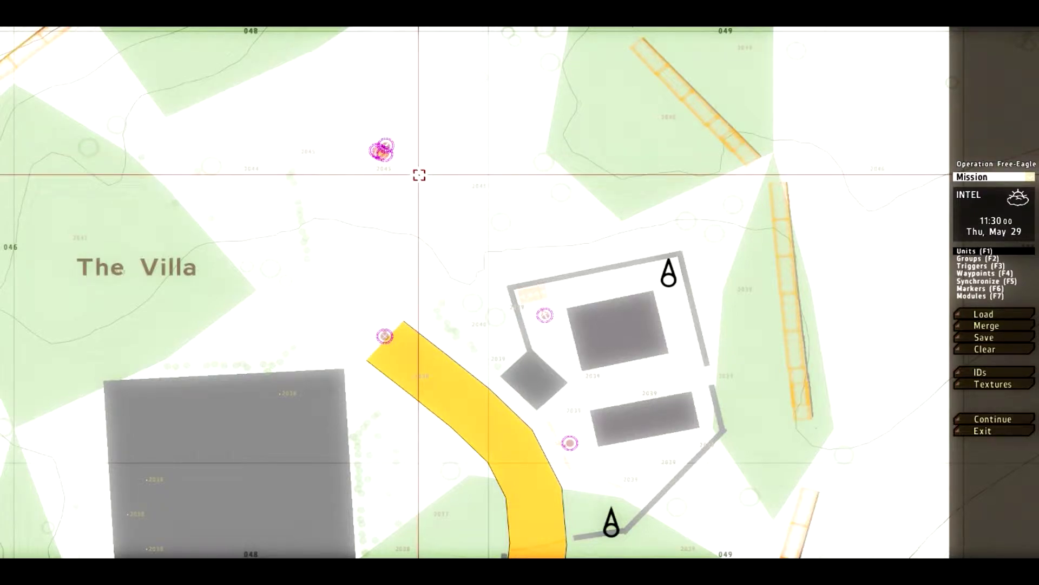
{"action": "scroll", "coordinate": [455, 249], "scroll_direction": "down", "scroll_amount": 3}
{"action": "scroll", "coordinate": [464, 243], "scroll_direction": "up", "scroll_amount": 3}
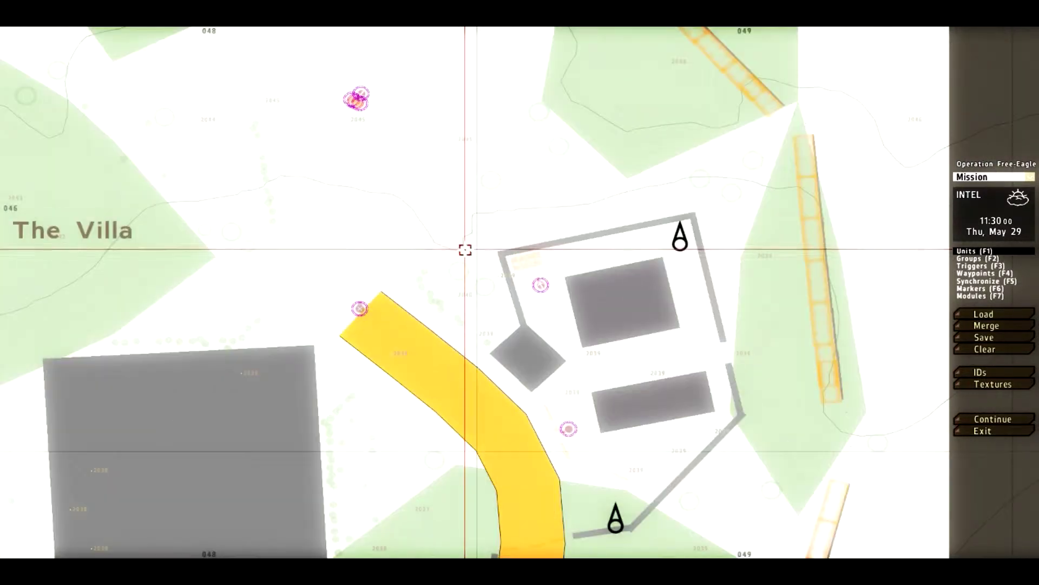
{"action": "scroll", "coordinate": [465, 250], "scroll_direction": "up", "scroll_amount": 2}
{"action": "scroll", "coordinate": [452, 324], "scroll_direction": "down", "scroll_amount": 4}
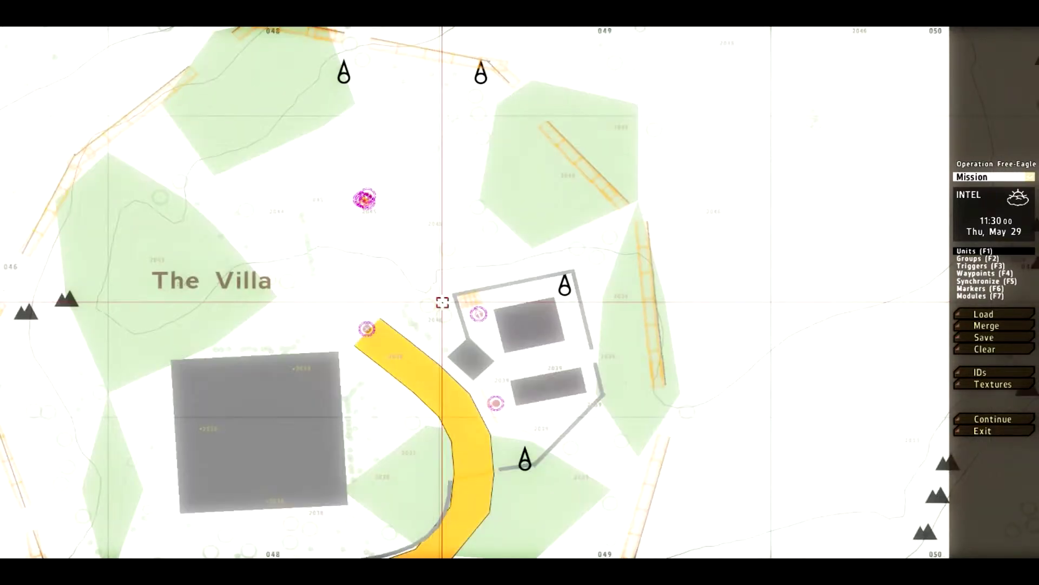
{"action": "scroll", "coordinate": [502, 299], "scroll_direction": "up", "scroll_amount": 5}
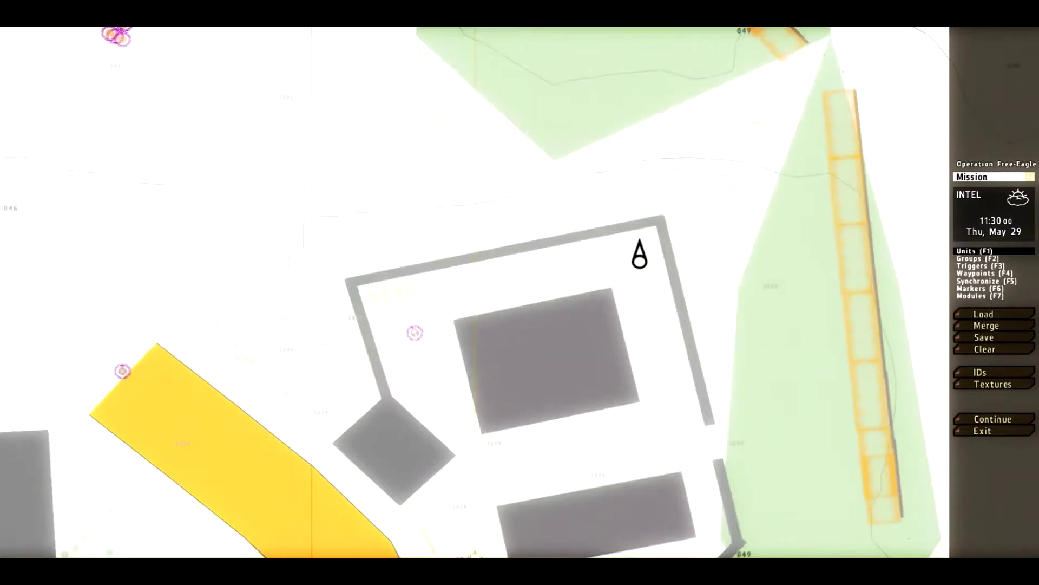
{"action": "scroll", "coordinate": [473, 179], "scroll_direction": "down", "scroll_amount": 5}
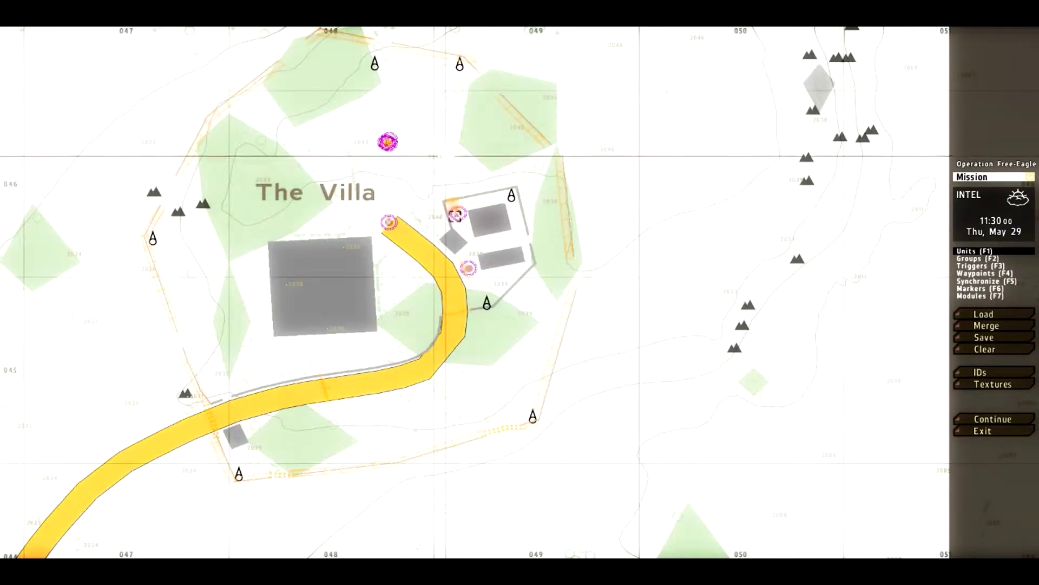
{"action": "scroll", "coordinate": [466, 293], "scroll_direction": "down", "scroll_amount": 1}
{"action": "scroll", "coordinate": [396, 226], "scroll_direction": "up", "scroll_amount": 1}
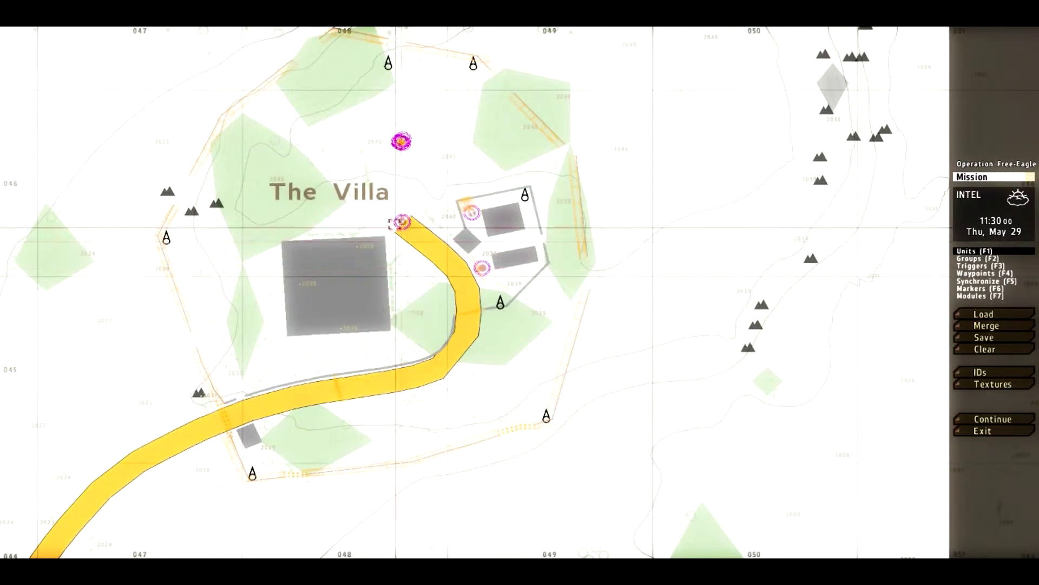
{"action": "scroll", "coordinate": [396, 227], "scroll_direction": "up", "scroll_amount": 5}
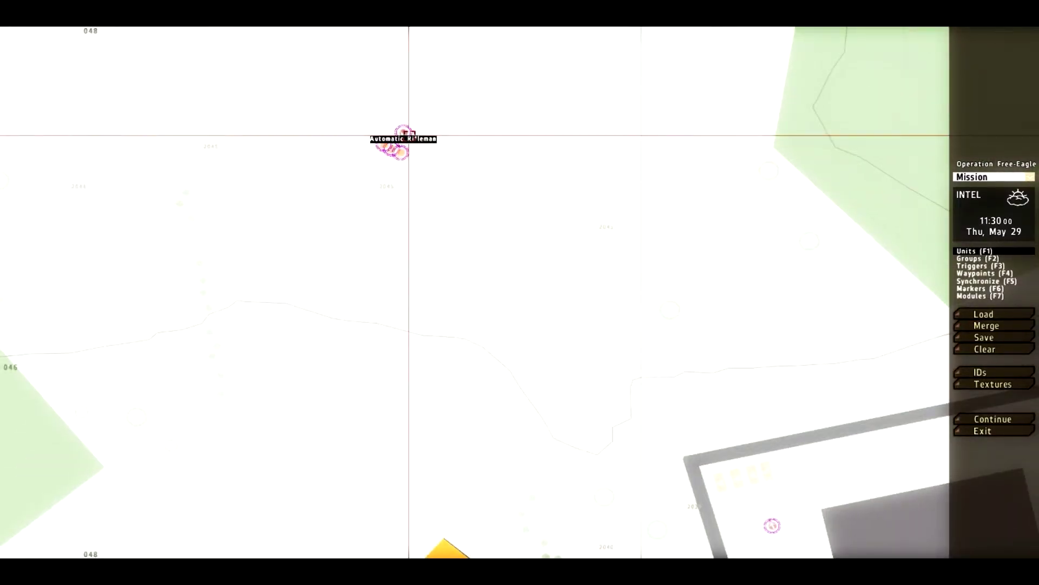
{"action": "scroll", "coordinate": [505, 350], "scroll_direction": "down", "scroll_amount": 4}
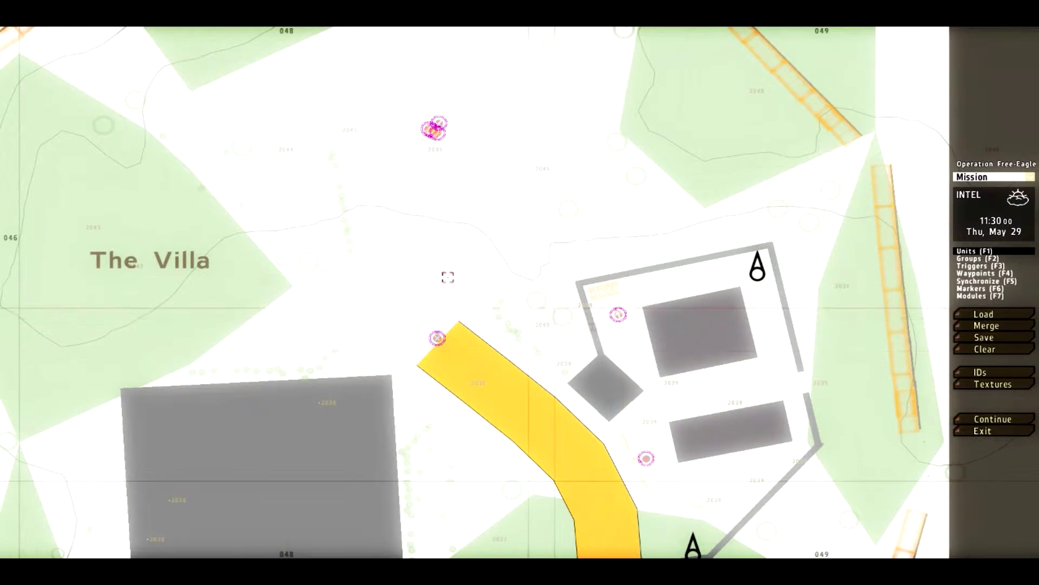
{"action": "scroll", "coordinate": [463, 227], "scroll_direction": "up", "scroll_amount": 5}
{"action": "scroll", "coordinate": [464, 312], "scroll_direction": "down", "scroll_amount": 3}
{"action": "scroll", "coordinate": [464, 311], "scroll_direction": "down", "scroll_amount": 3}
{"action": "scroll", "coordinate": [476, 301], "scroll_direction": "up", "scroll_amount": 4}
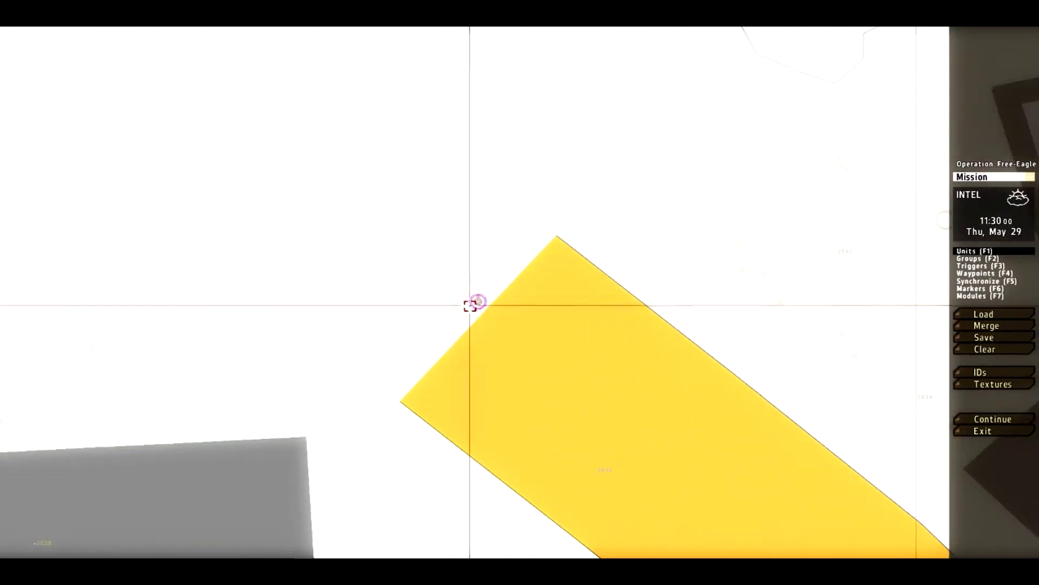
{"action": "scroll", "coordinate": [476, 297], "scroll_direction": "down", "scroll_amount": 2}
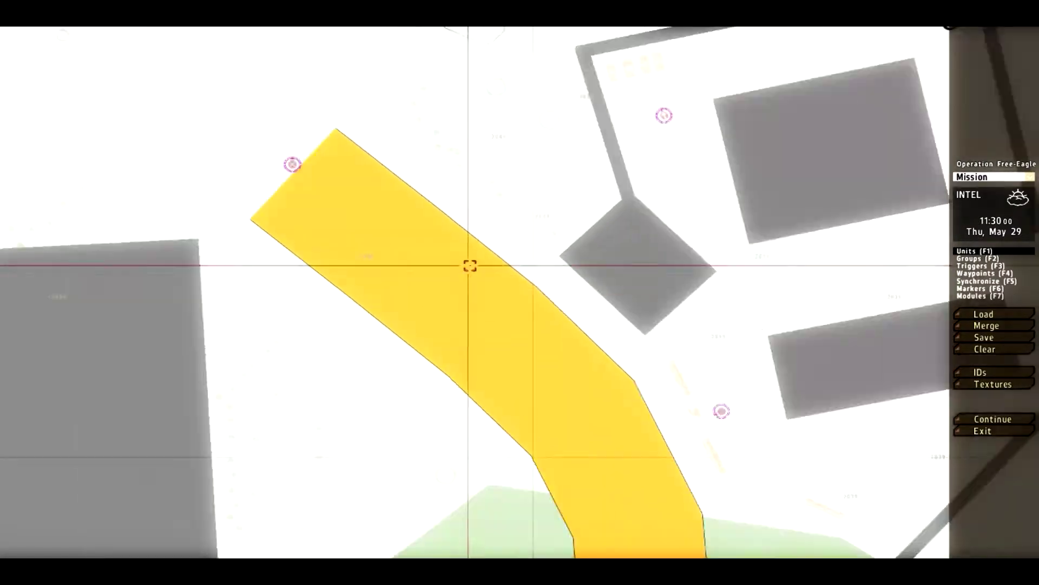
Set the control of the OPFOR grenadier between the road and the compound's lower building to Playable.
{"action": "scroll", "coordinate": [594, 303], "scroll_direction": "down", "scroll_amount": 2}
{"action": "scroll", "coordinate": [615, 348], "scroll_direction": "up", "scroll_amount": 5}
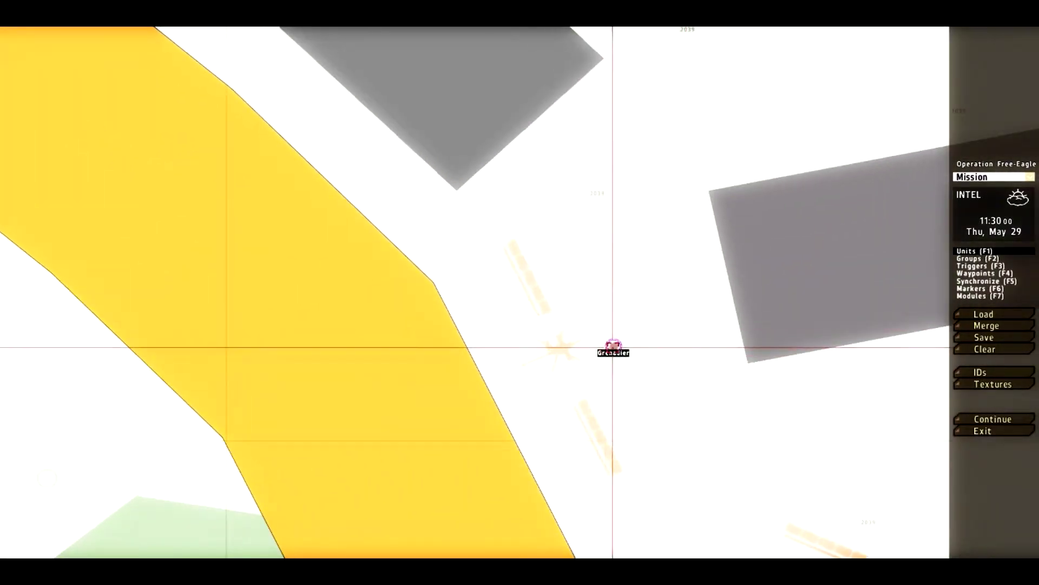
{"action": "double_click", "coordinate": [613, 347]}
{"action": "left_click", "coordinate": [465, 216]}
{"action": "left_click", "coordinate": [471, 243]}
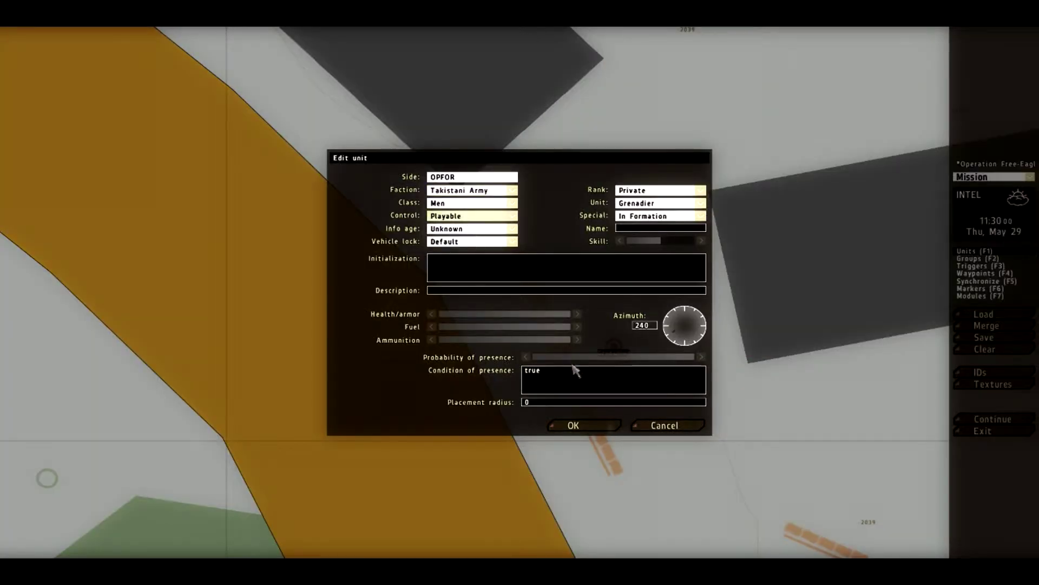
{"action": "left_click", "coordinate": [570, 427]}
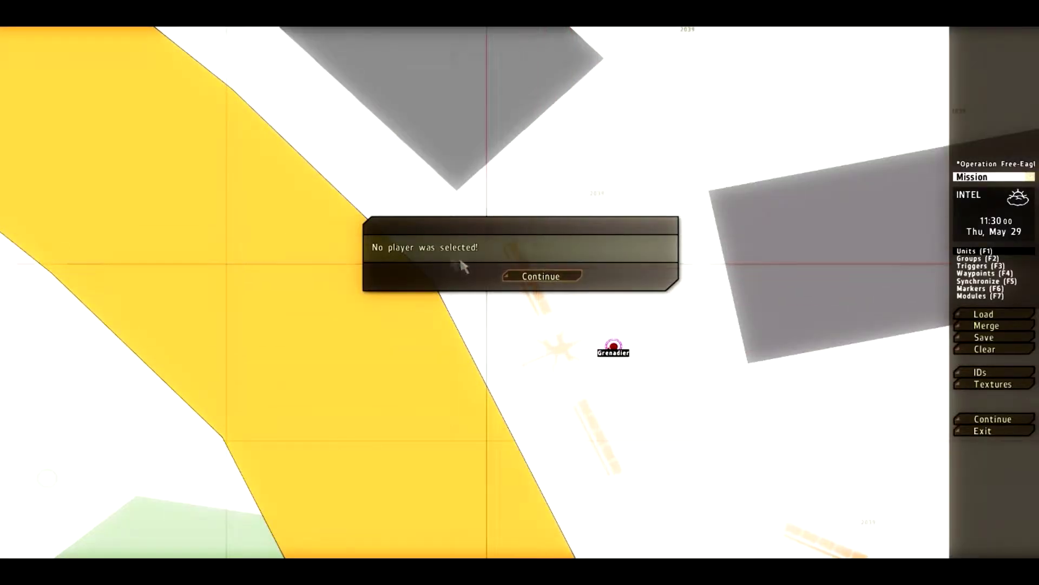
{"action": "left_click", "coordinate": [541, 277]}
Look over the units at The Villa again and examine the group placed beside the road at the military base.
{"action": "scroll", "coordinate": [538, 276], "scroll_direction": "down", "scroll_amount": 5}
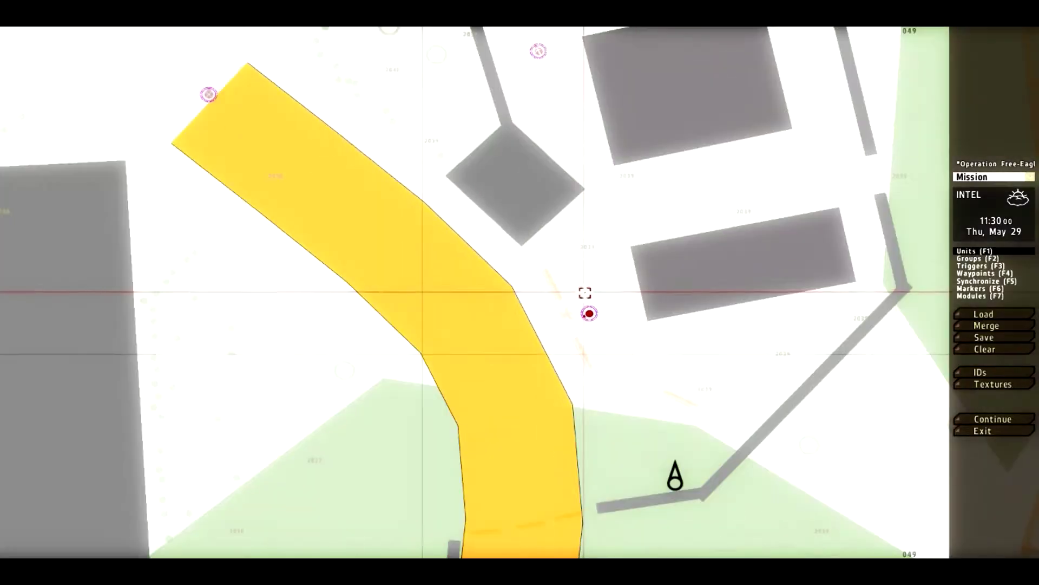
{"action": "left_click", "coordinate": [566, 200]}
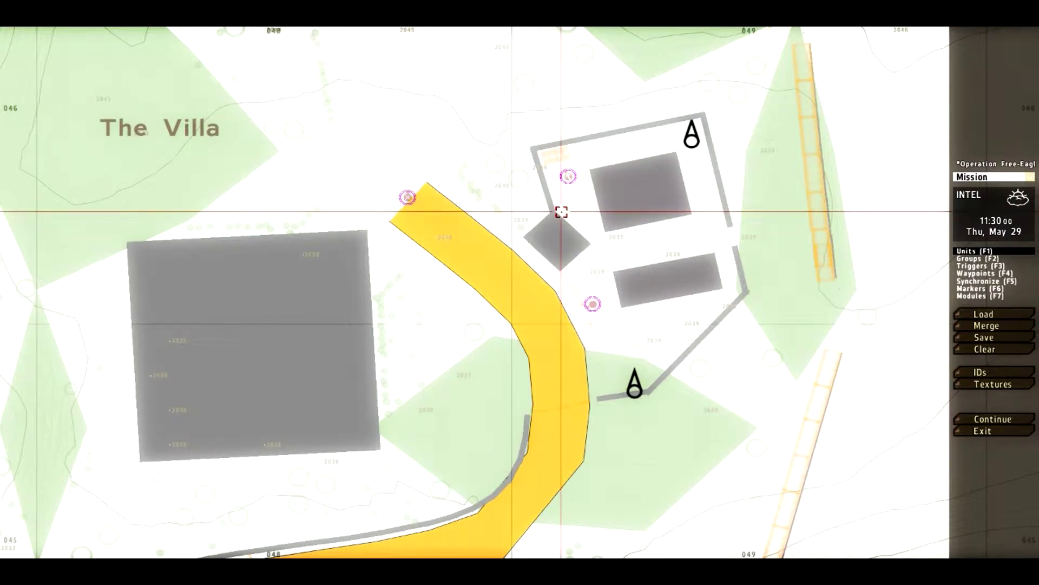
{"action": "scroll", "coordinate": [561, 211], "scroll_direction": "up", "scroll_amount": 3}
{"action": "scroll", "coordinate": [592, 290], "scroll_direction": "down", "scroll_amount": 6}
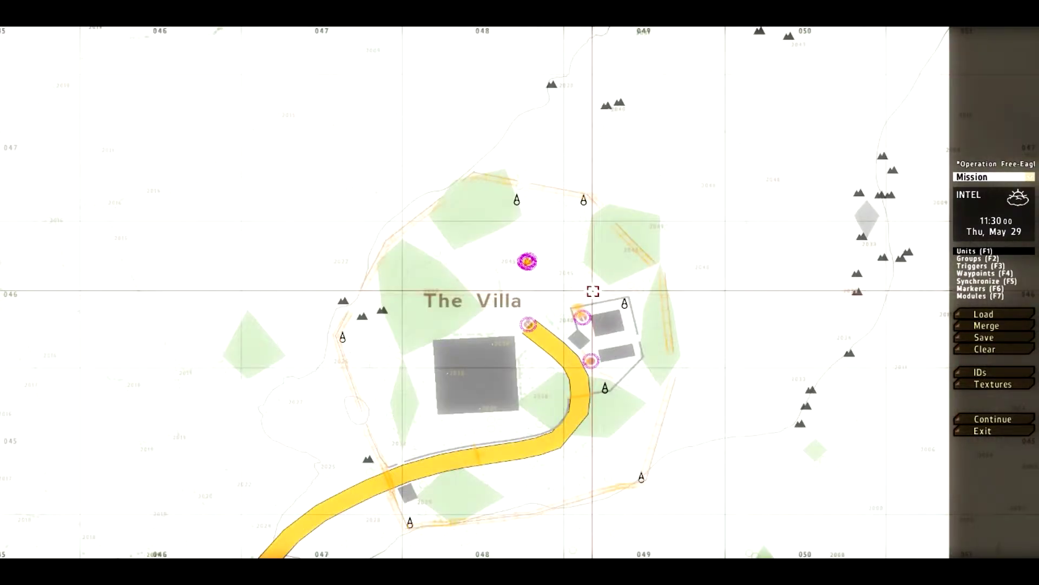
{"action": "scroll", "coordinate": [568, 398], "scroll_direction": "down", "scroll_amount": 3}
{"action": "right_click_drag", "start_coordinate": [569, 397], "coordinate": [528, 330]}
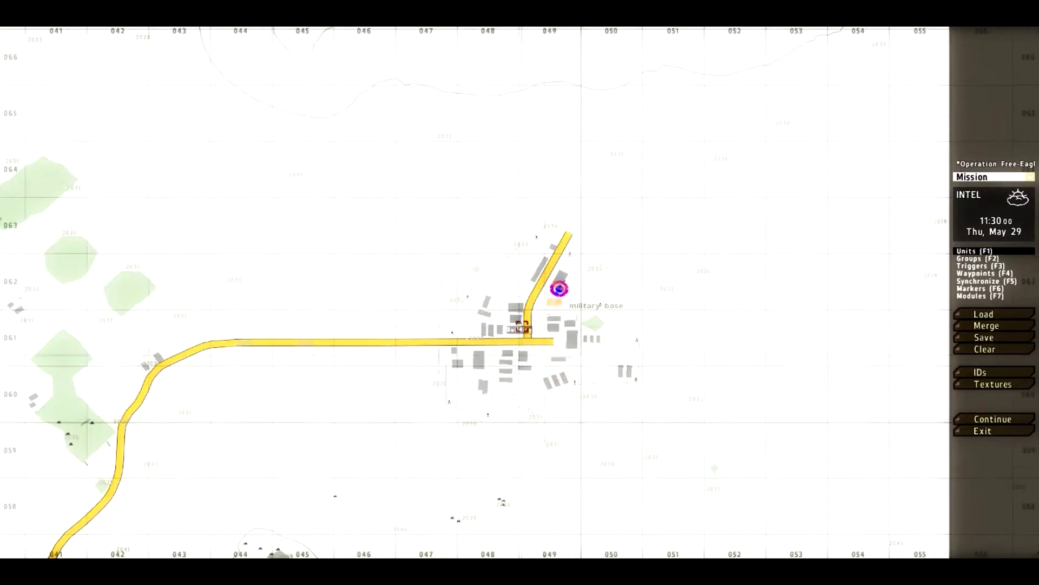
{"action": "scroll", "coordinate": [529, 330], "scroll_direction": "up", "scroll_amount": 6}
{"action": "scroll", "coordinate": [497, 219], "scroll_direction": "up", "scroll_amount": 4}
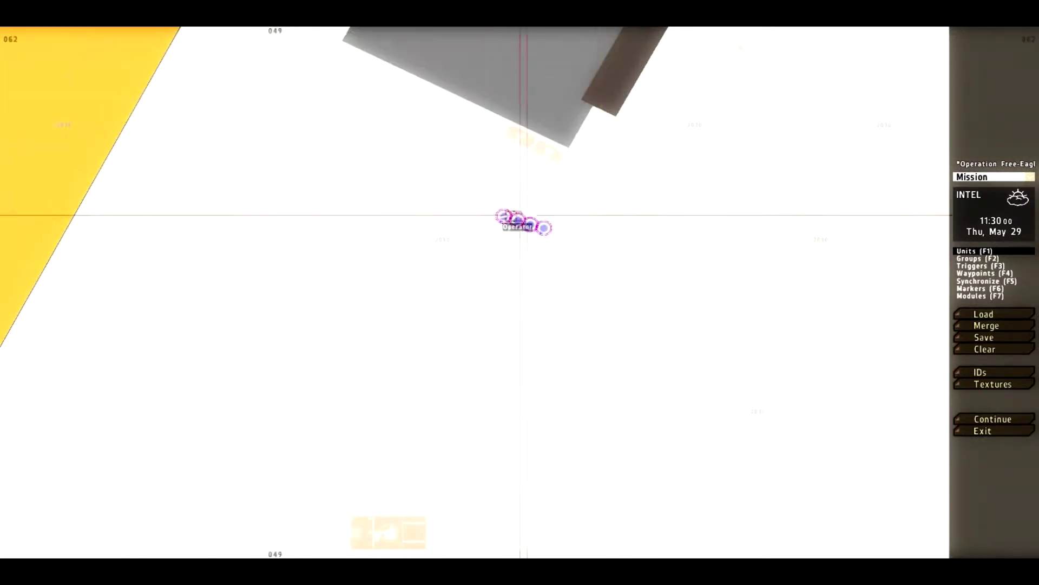
{"action": "scroll", "coordinate": [497, 219], "scroll_direction": "down", "scroll_amount": 5}
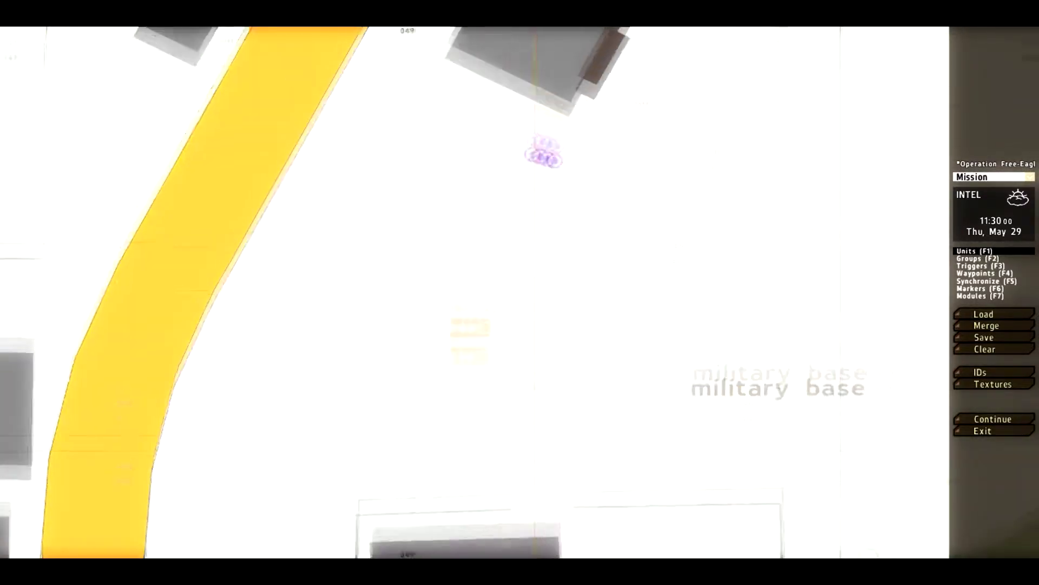
{"action": "scroll", "coordinate": [531, 288], "scroll_direction": "down", "scroll_amount": 2}
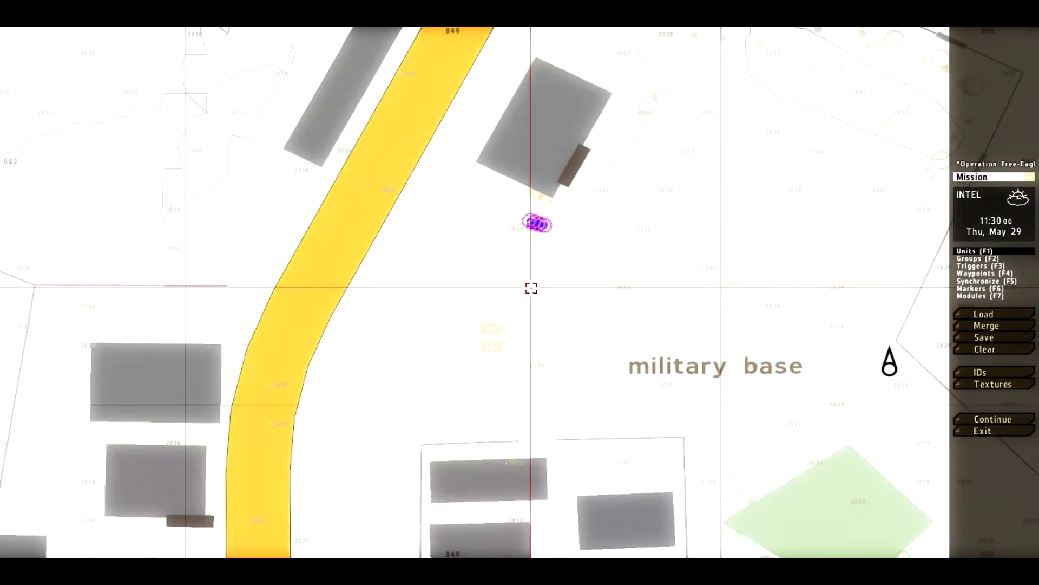
{"action": "scroll", "coordinate": [531, 227], "scroll_direction": "up", "scroll_amount": 2}
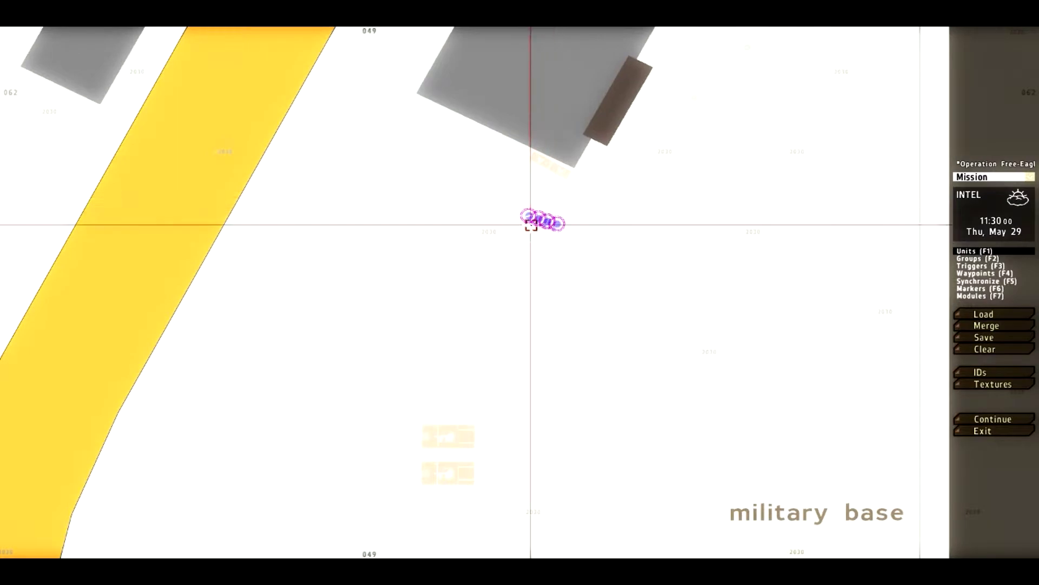
Examine the group of four operator units placed beside the building at the military base.
{"action": "scroll", "coordinate": [531, 227], "scroll_direction": "up", "scroll_amount": 4}
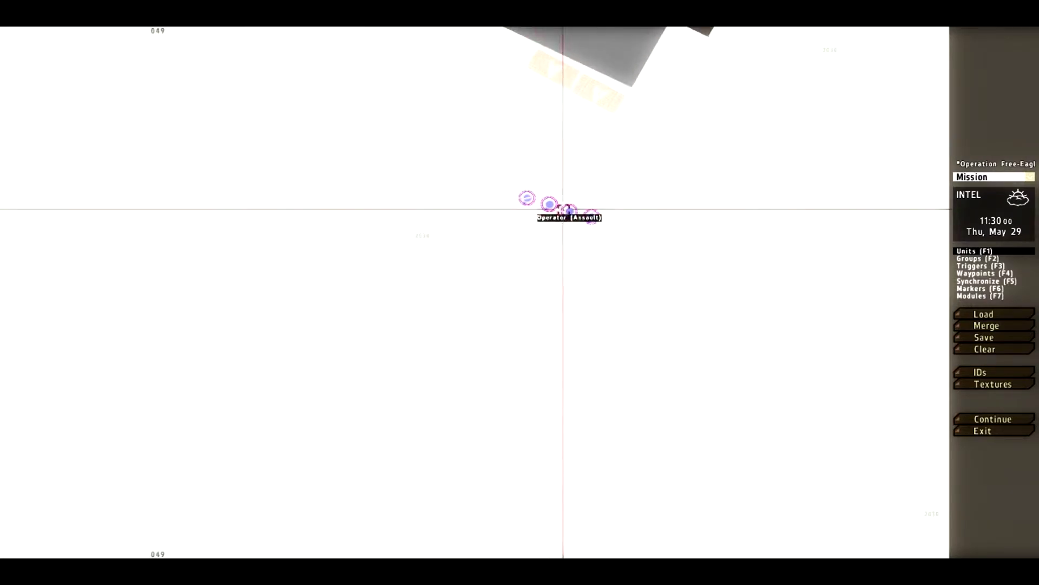
{"action": "scroll", "coordinate": [572, 272], "scroll_direction": "down", "scroll_amount": 5}
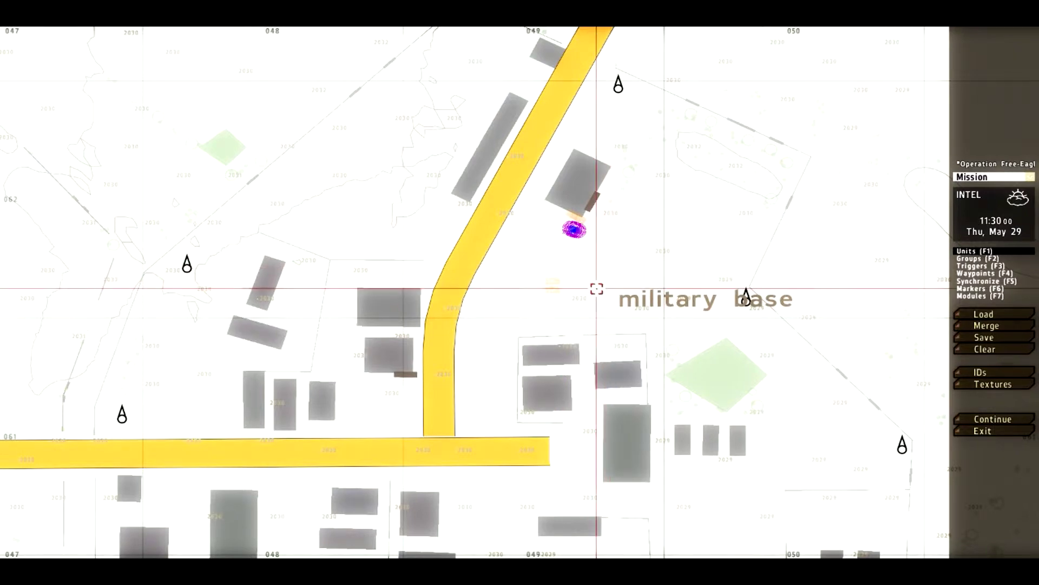
{"action": "scroll", "coordinate": [637, 244], "scroll_direction": "up", "scroll_amount": 10}
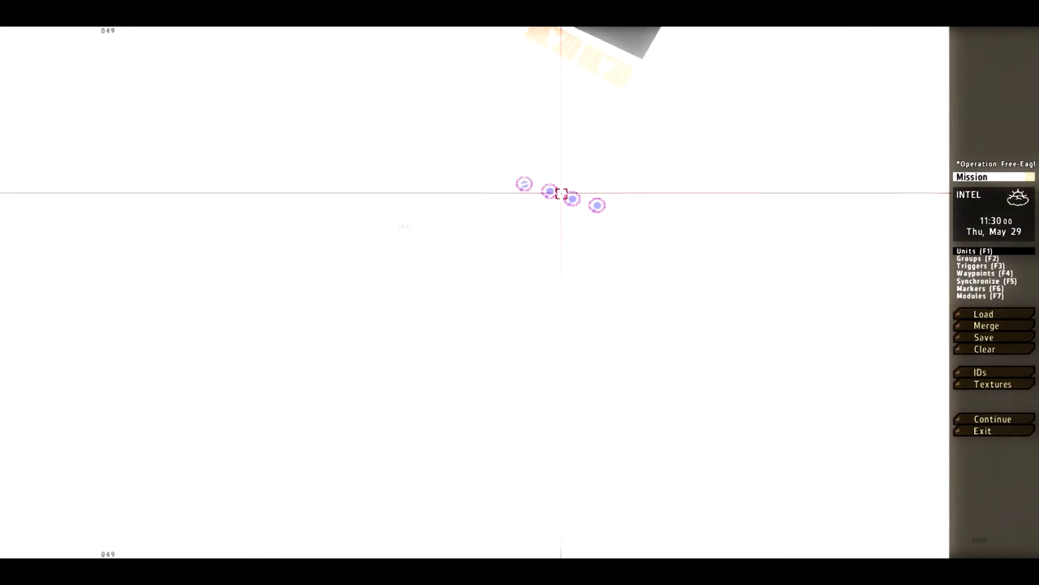
{"action": "right_click_drag", "start_coordinate": [561, 194], "coordinate": [541, 227]}
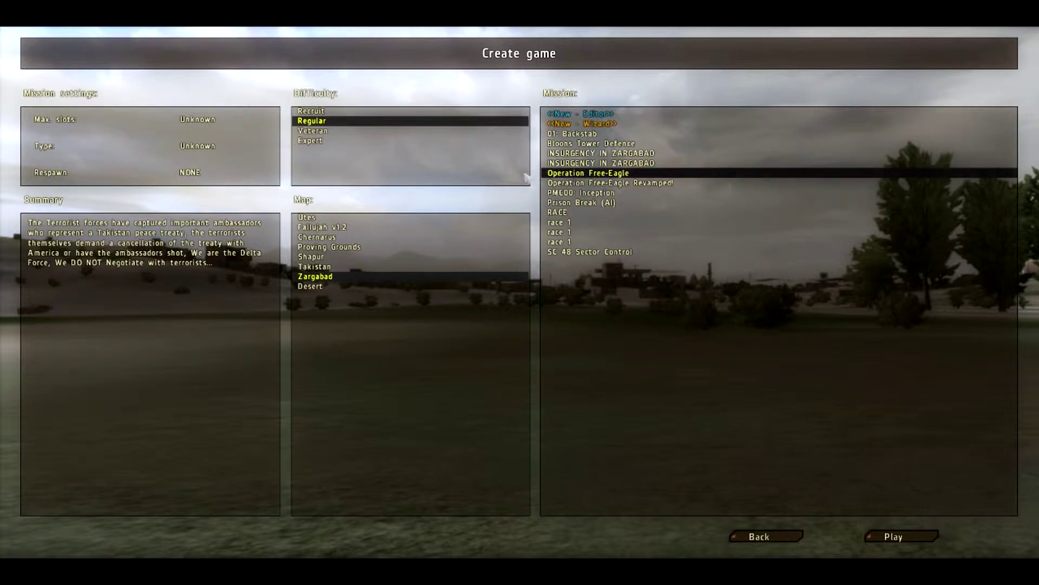
Browse the details of other Zargabad missions, including Operation Free-Eagle Revamped! and SC 48 Sector Control, then return to Operation Free-Eagle.
{"action": "left_click", "coordinate": [598, 183]}
{"action": "left_click", "coordinate": [595, 163]}
{"action": "left_click", "coordinate": [594, 143]}
{"action": "left_click", "coordinate": [579, 232]}
{"action": "left_click", "coordinate": [578, 252]}
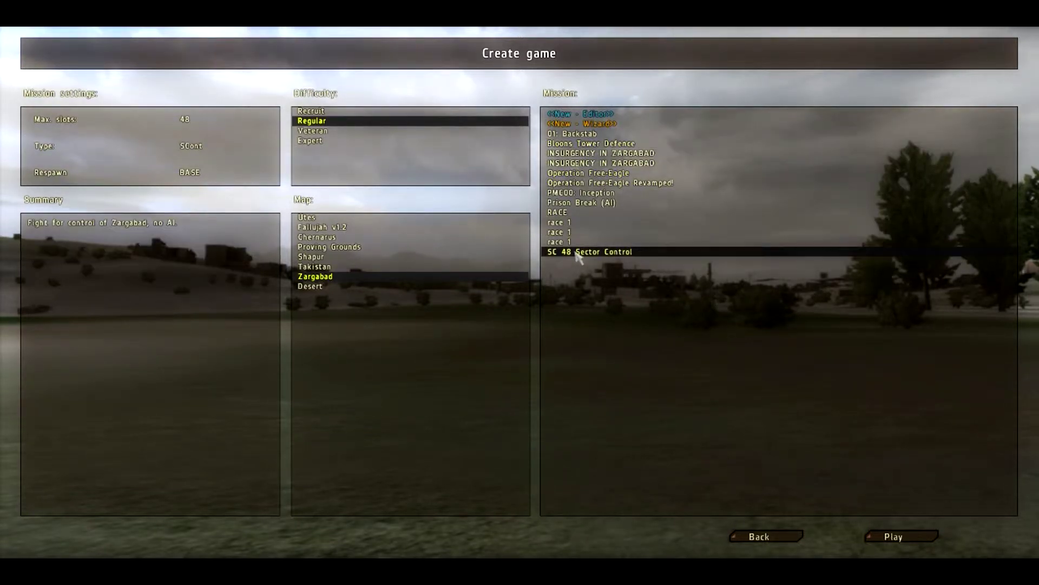
{"action": "left_click", "coordinate": [606, 173]}
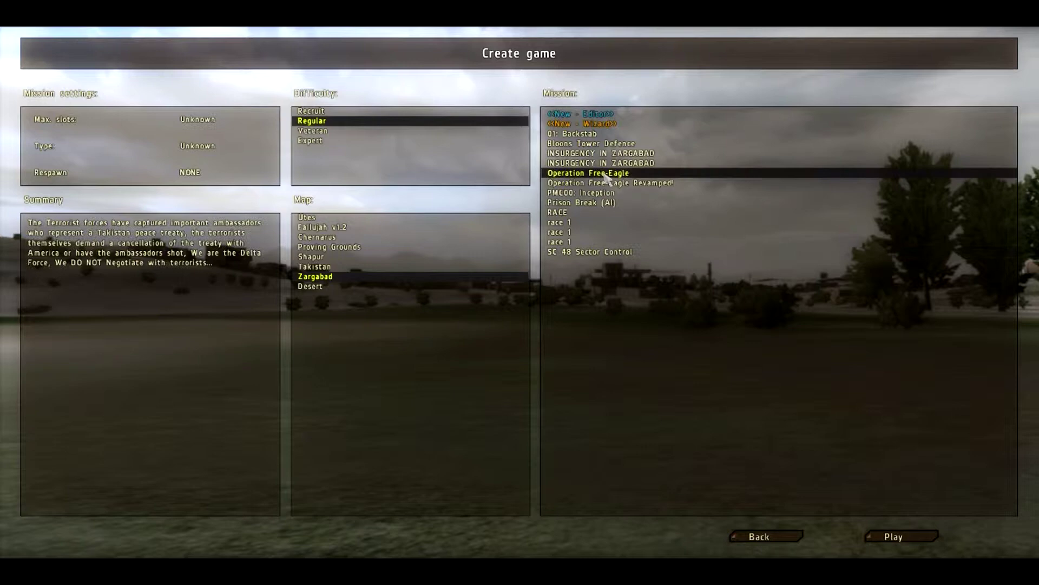
Check the Chernarus and Proving Grounds mission lists, then host Operation Free-Eagle on the Zargabad map.
{"action": "left_click", "coordinate": [331, 237]}
{"action": "left_click", "coordinate": [331, 246]}
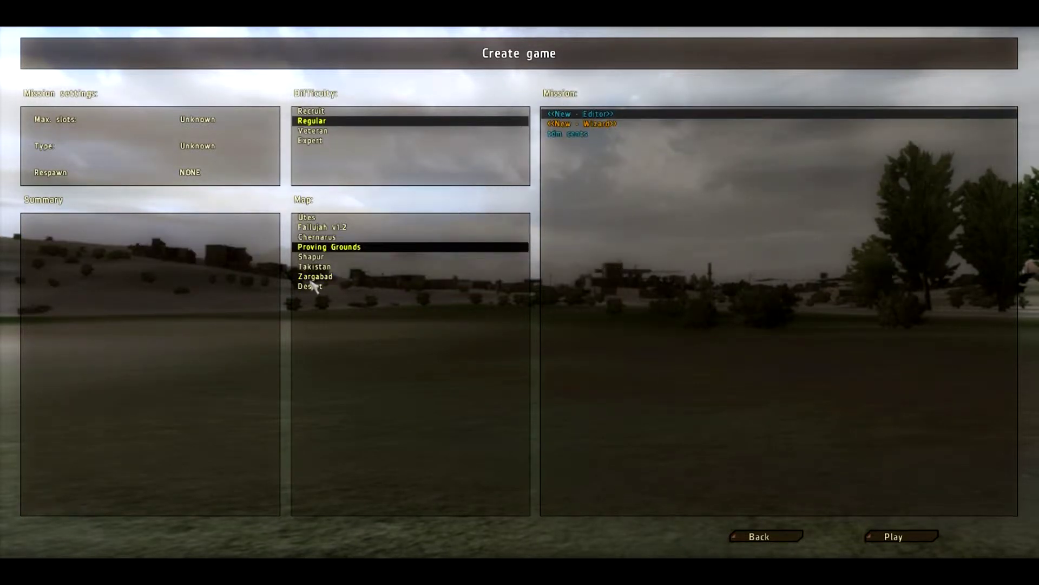
{"action": "left_click", "coordinate": [316, 276]}
{"action": "left_click", "coordinate": [604, 173]}
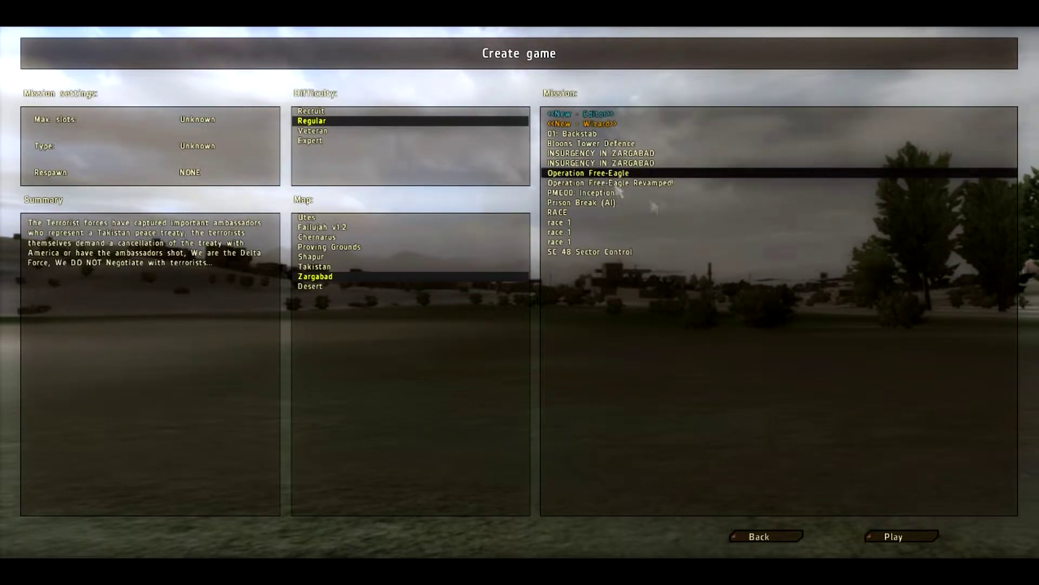
{"action": "left_click", "coordinate": [899, 538]}
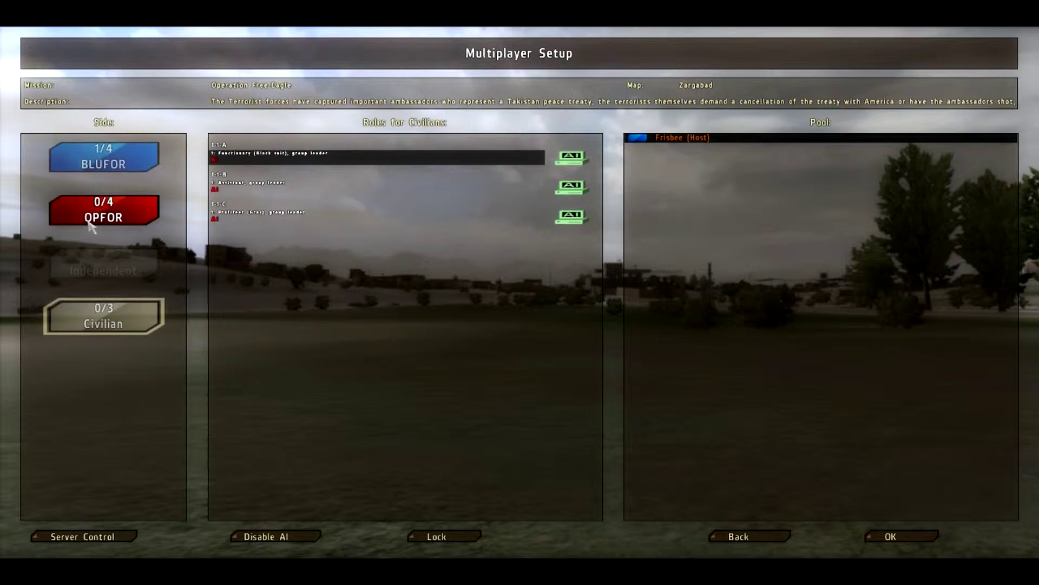
Try the OPFOR roles in the multiplayer setup and put the host player in the grenadier slot.
{"action": "left_click", "coordinate": [113, 219]}
{"action": "left_click", "coordinate": [274, 163]}
{"action": "left_click", "coordinate": [273, 186]}
{"action": "left_click", "coordinate": [254, 241]}
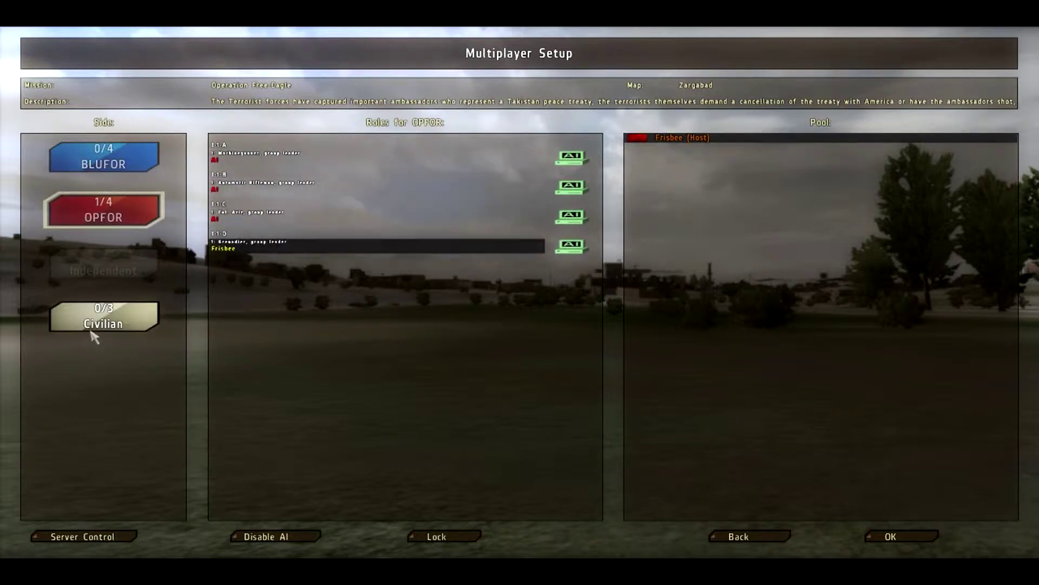
Look at the Civilian side and go through the four BLUFOR roles, from the first down to the team leader.
{"action": "left_click", "coordinate": [92, 325]}
{"action": "left_click", "coordinate": [103, 157]}
{"action": "left_click", "coordinate": [255, 157]}
{"action": "left_click", "coordinate": [248, 187]}
{"action": "left_click", "coordinate": [235, 216]}
{"action": "left_click", "coordinate": [227, 247]}
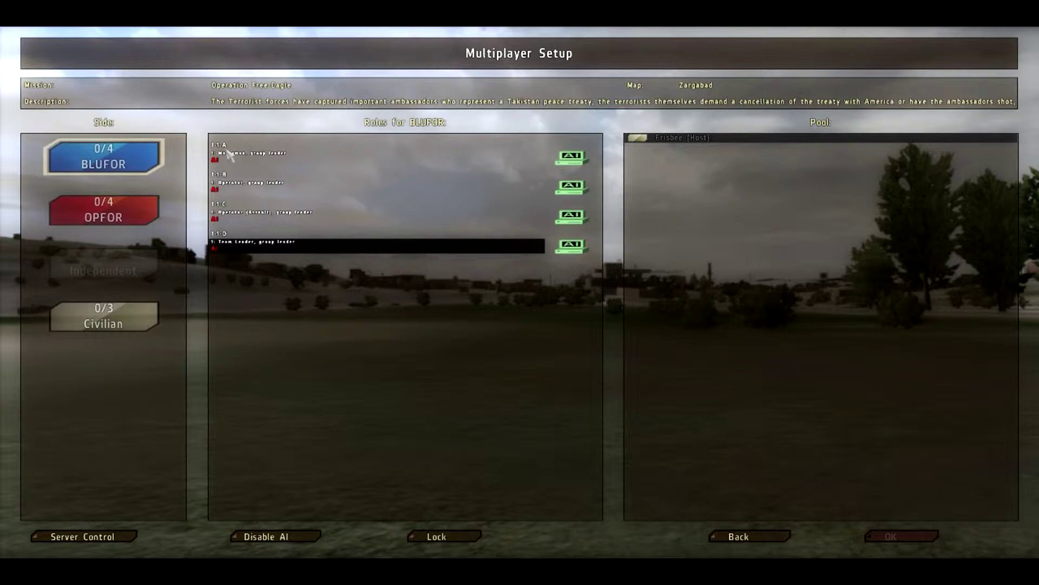
Review the first BLUFOR role again and go through the OPFOR roles of the mission.
{"action": "left_click", "coordinate": [280, 154]}
{"action": "left_click", "coordinate": [161, 203]}
{"action": "left_click", "coordinate": [266, 163]}
{"action": "left_click", "coordinate": [254, 213]}
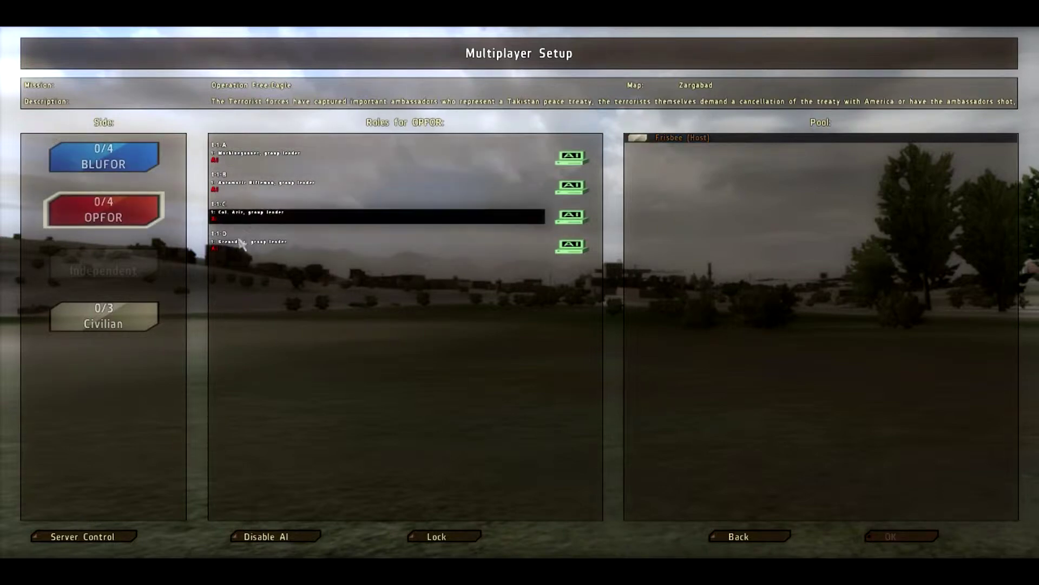
{"action": "left_click", "coordinate": [237, 194]}
{"action": "left_click", "coordinate": [240, 203]}
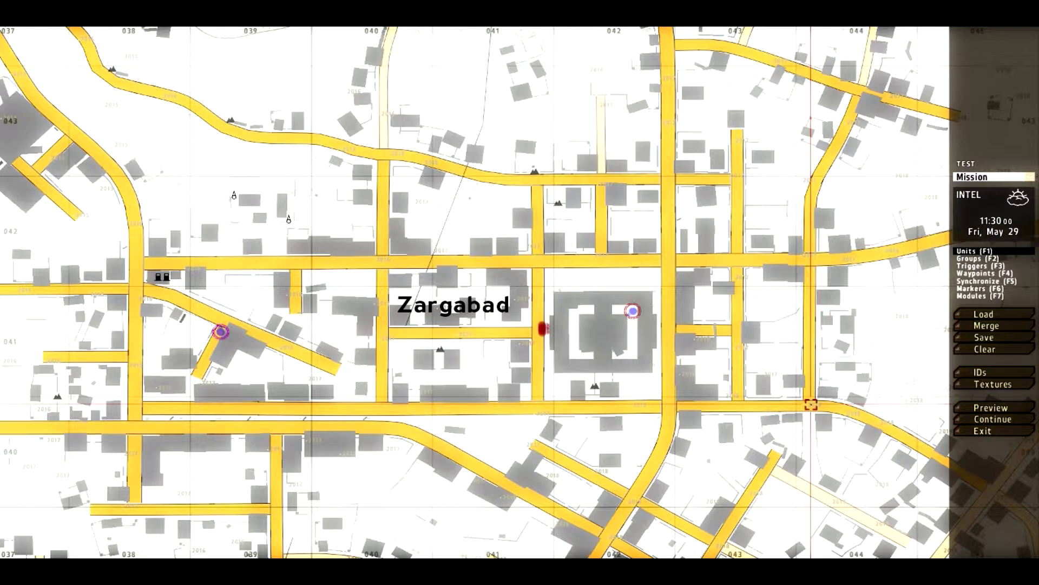
Examine the TEST mission's units in Zargabad: the one in the courtyard, the OPFOR group on the road and the one by the fork.
{"action": "right_click_drag", "start_coordinate": [653, 329], "coordinate": [582, 298]}
{"action": "scroll", "coordinate": [529, 316], "scroll_direction": "up", "scroll_amount": 2}
{"action": "scroll", "coordinate": [529, 315], "scroll_direction": "up", "scroll_amount": 3}
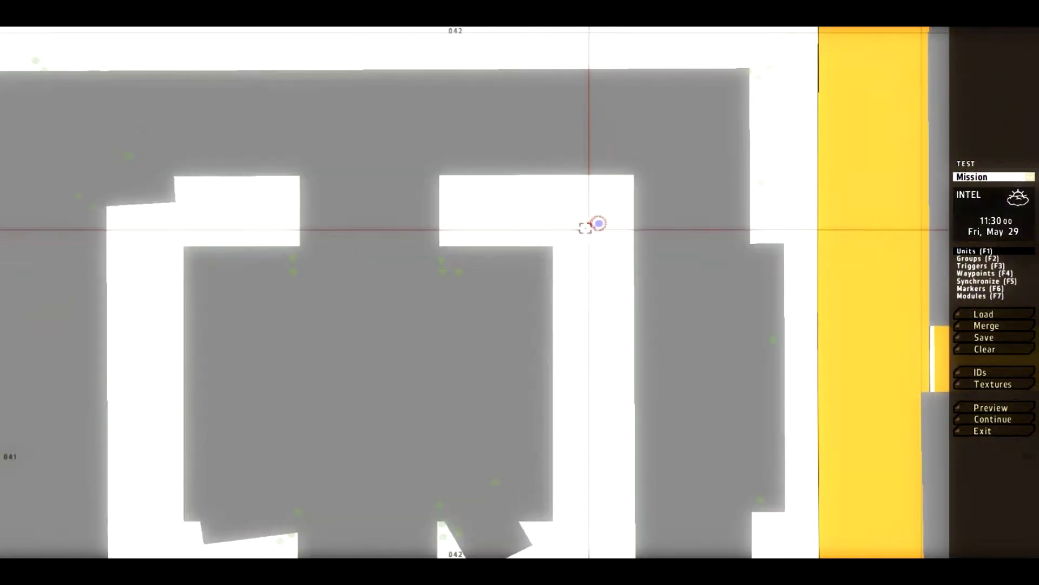
{"action": "scroll", "coordinate": [587, 226], "scroll_direction": "down", "scroll_amount": 3}
{"action": "scroll", "coordinate": [401, 352], "scroll_direction": "down", "scroll_amount": 2}
{"action": "scroll", "coordinate": [439, 325], "scroll_direction": "up", "scroll_amount": 4}
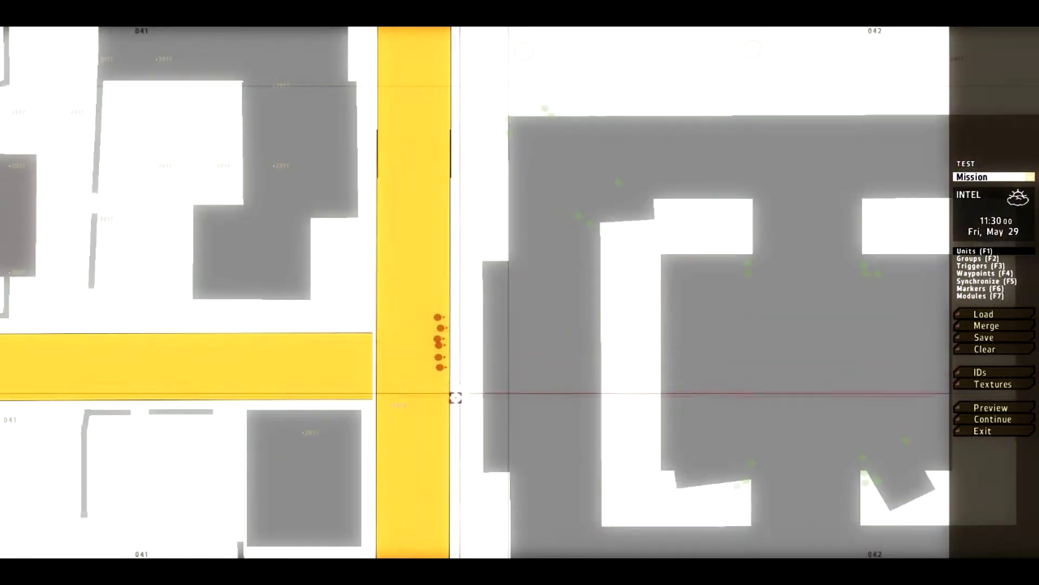
{"action": "scroll", "coordinate": [440, 265], "scroll_direction": "up", "scroll_amount": 2}
{"action": "scroll", "coordinate": [434, 434], "scroll_direction": "down", "scroll_amount": 10}
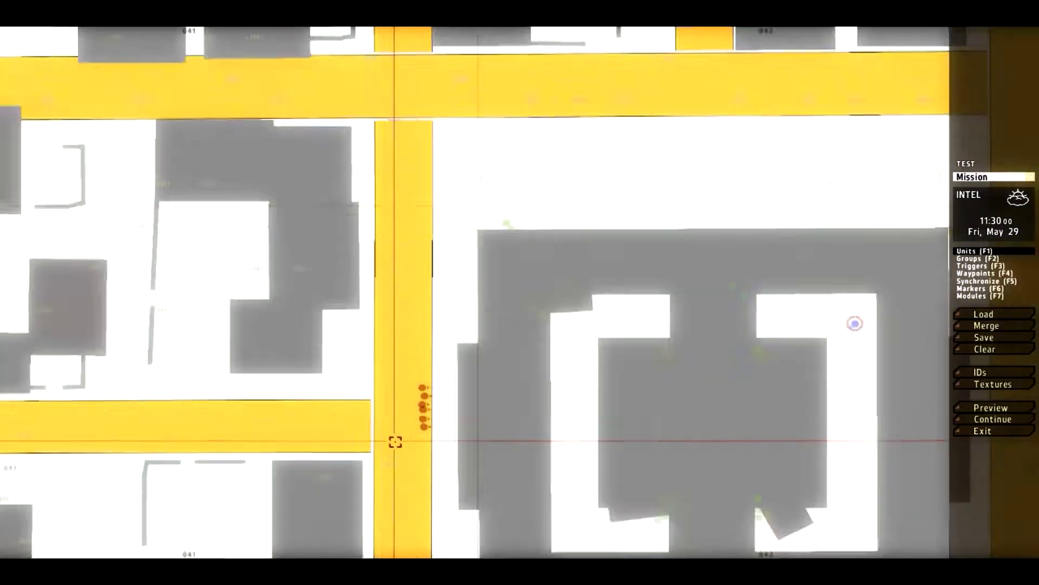
{"action": "scroll", "coordinate": [401, 406], "scroll_direction": "up", "scroll_amount": 10}
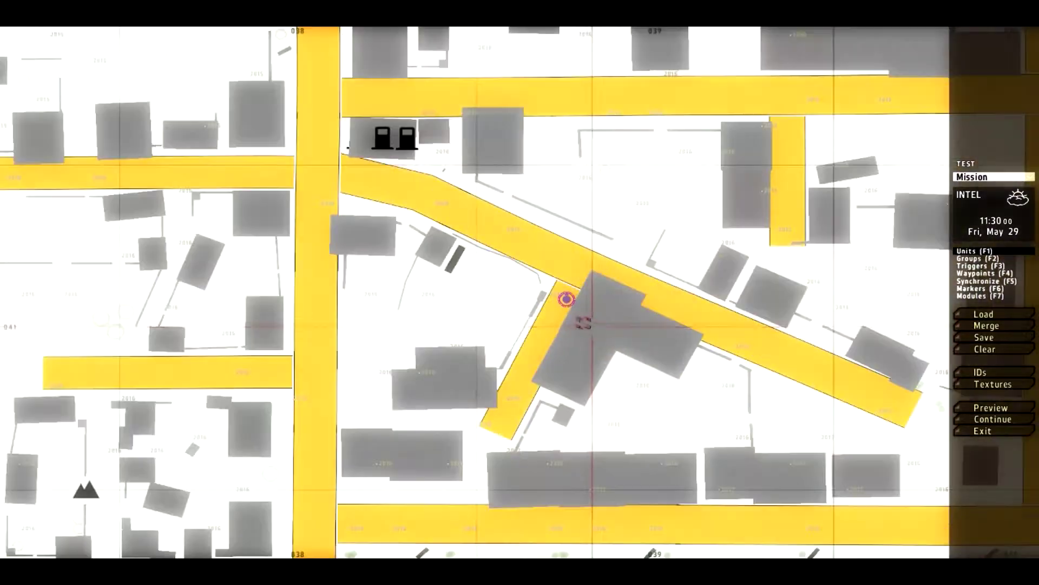
{"action": "scroll", "coordinate": [615, 322], "scroll_direction": "down", "scroll_amount": 10}
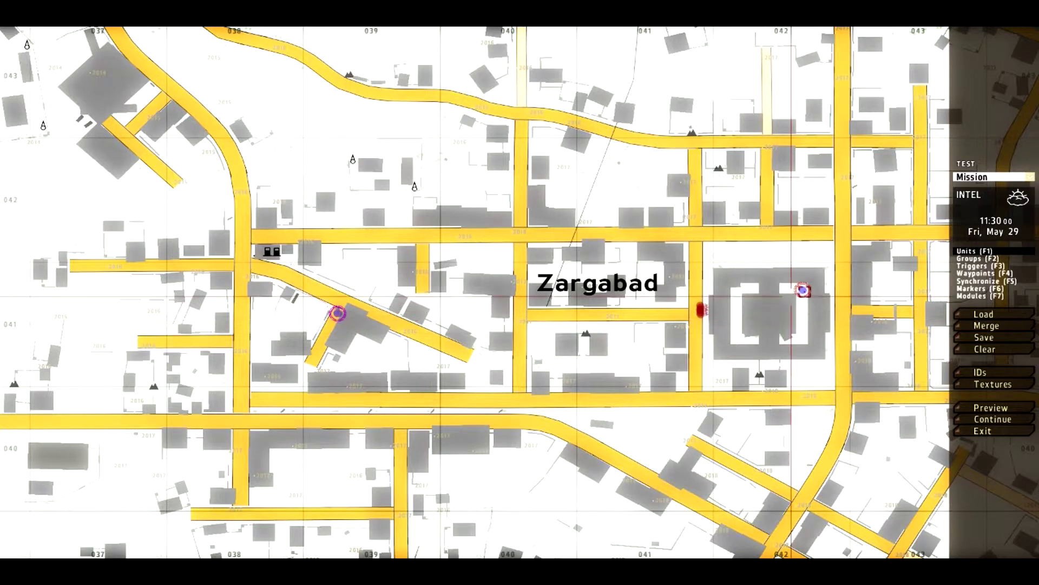
Preview the TEST mission and run the soldier through the courtyard in third-person view.
{"action": "left_click", "coordinate": [992, 408]}
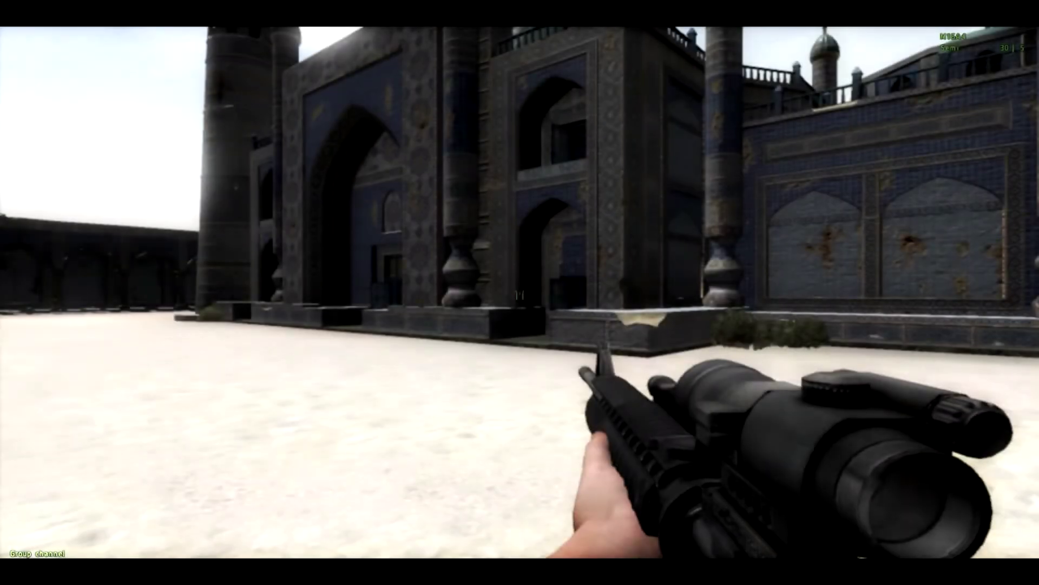
{"action": "key", "text": "KP_Enter"}
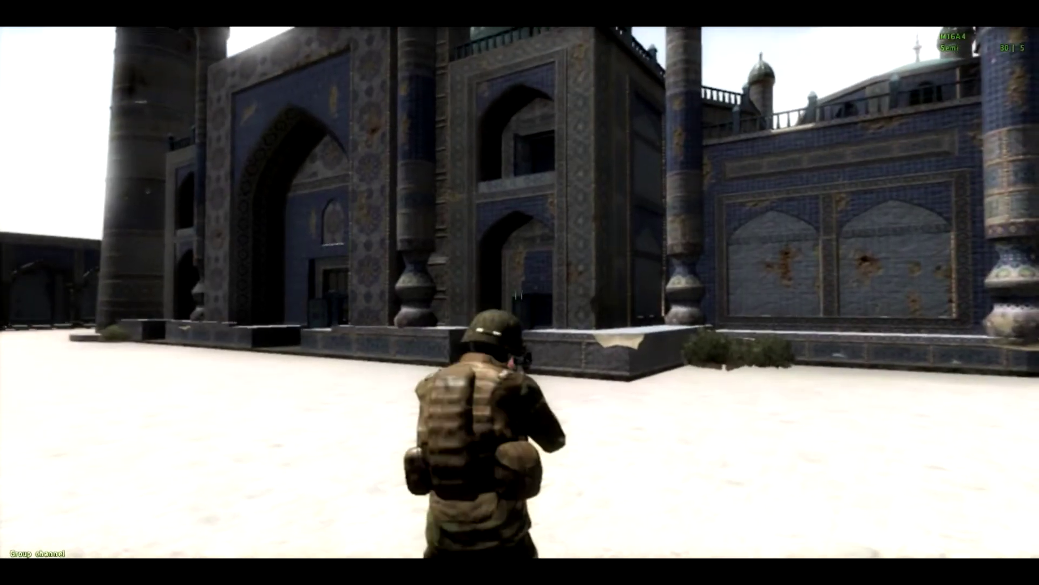
{"action": "key", "text": "shift+w"}
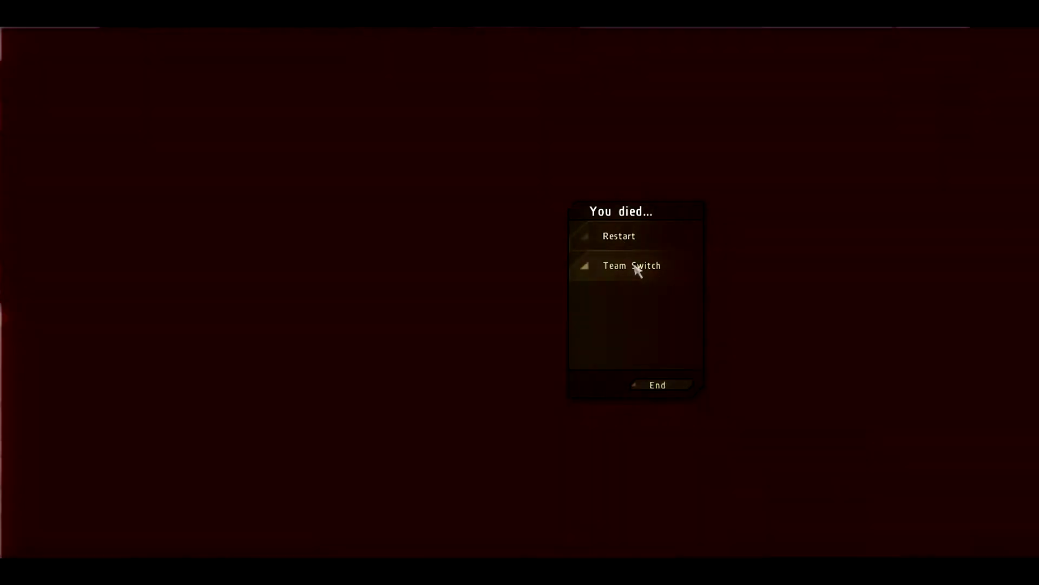
Use Team Switch from the death screen to take over the 1-1-B rifleman, group leader.
{"action": "left_click", "coordinate": [637, 268]}
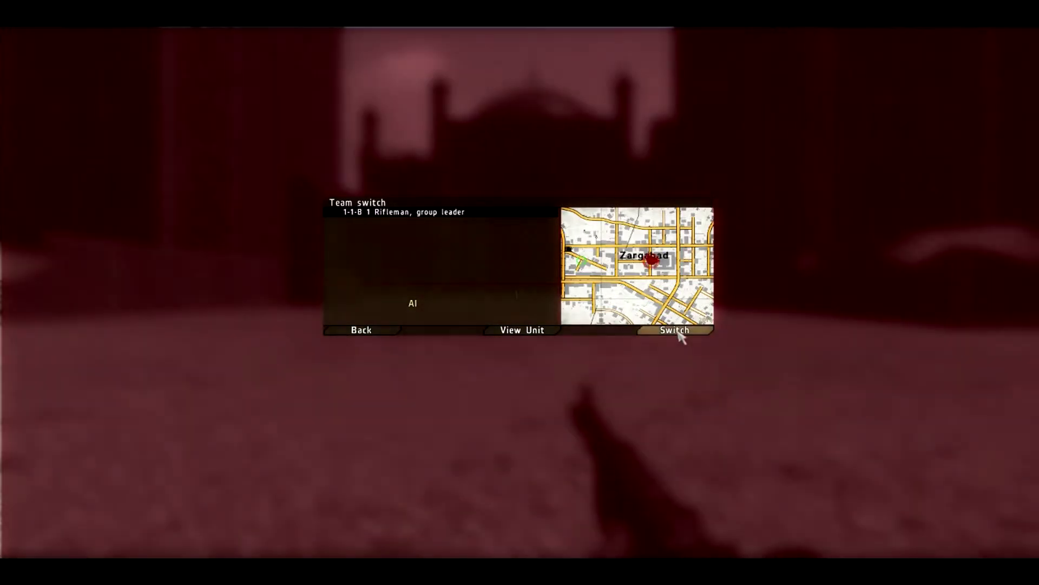
{"action": "left_click", "coordinate": [678, 331]}
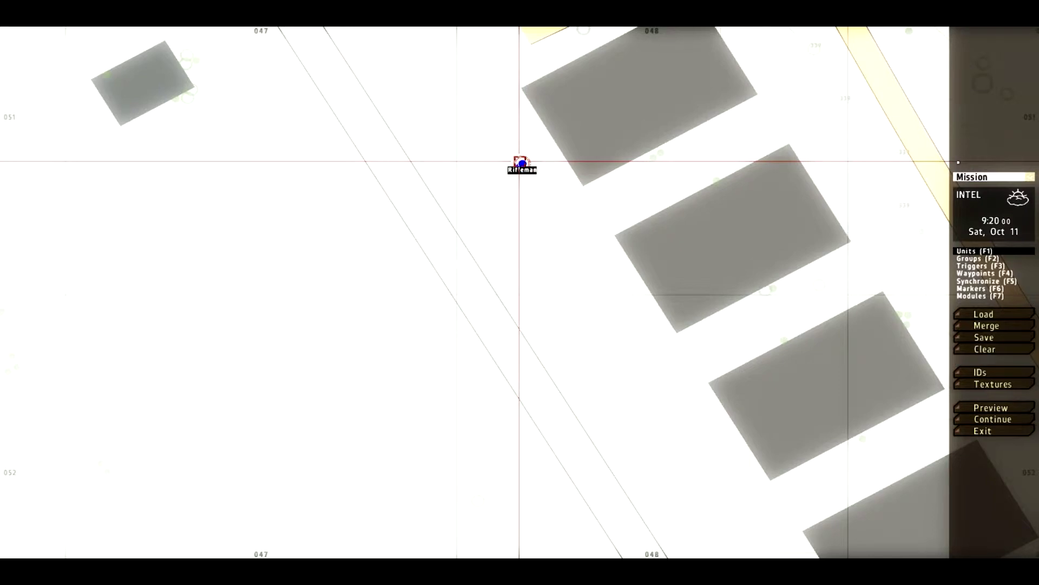
Check the settings of the BLUFOR rifleman beside the row of buildings without altering the unit.
{"action": "scroll", "coordinate": [522, 163], "scroll_direction": "up", "scroll_amount": 3}
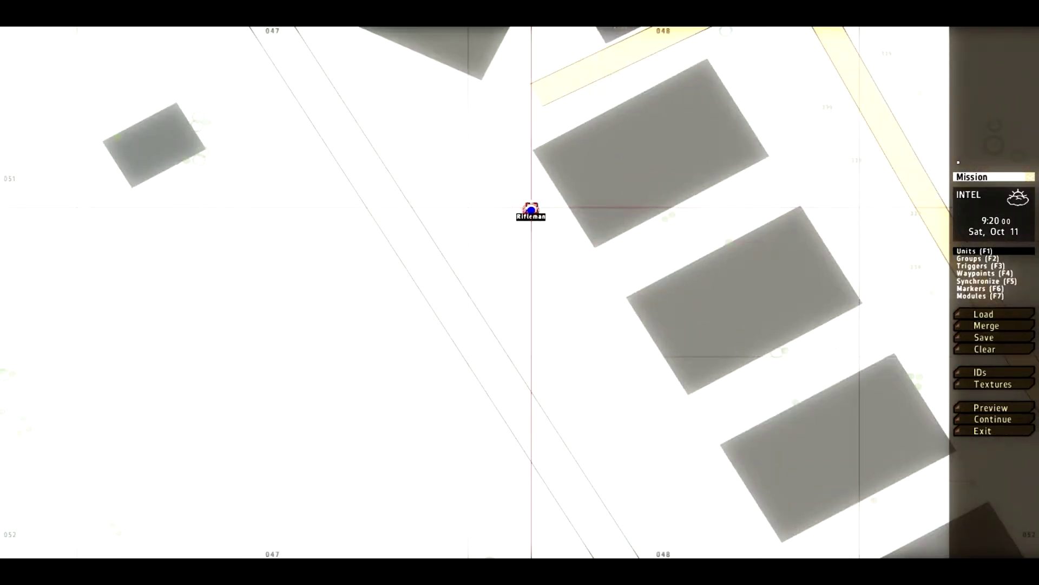
{"action": "double_click", "coordinate": [530, 211]}
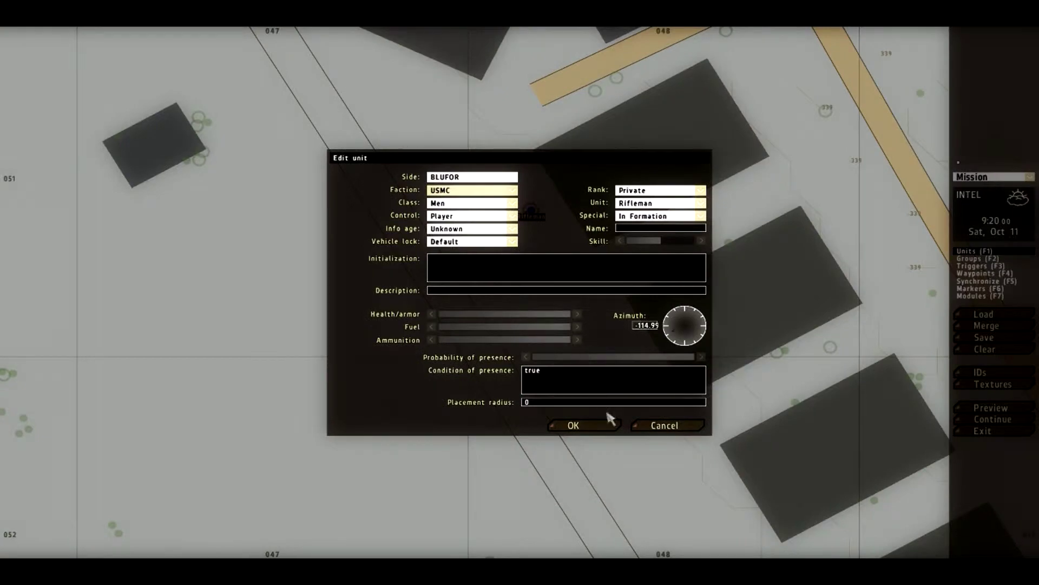
{"action": "left_click", "coordinate": [607, 424]}
Start inserting a new unit near the rifleman and set its side to Empty.
{"action": "double_click", "coordinate": [526, 193]}
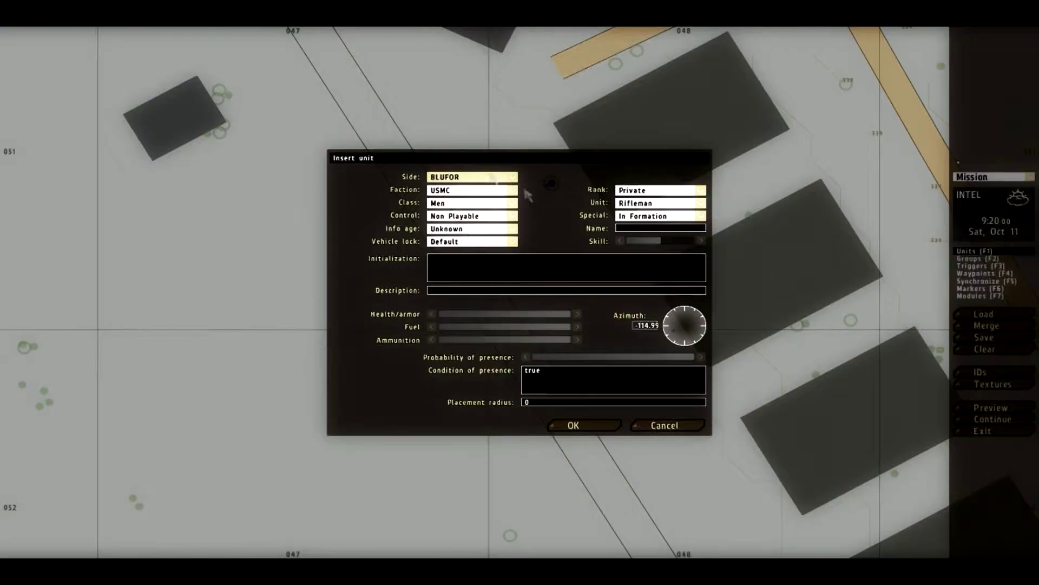
{"action": "left_click", "coordinate": [463, 181]}
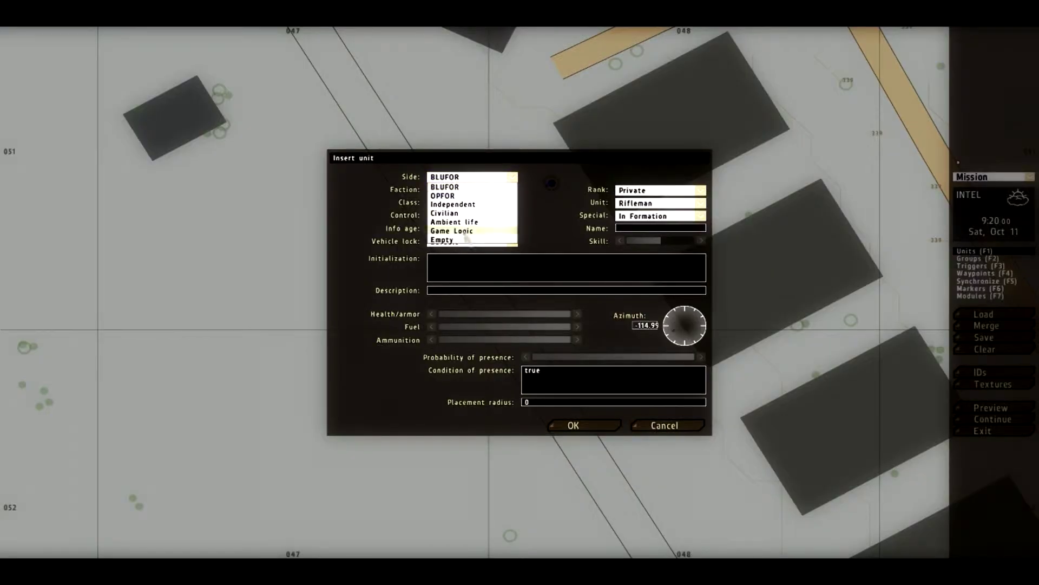
{"action": "left_click", "coordinate": [449, 240]}
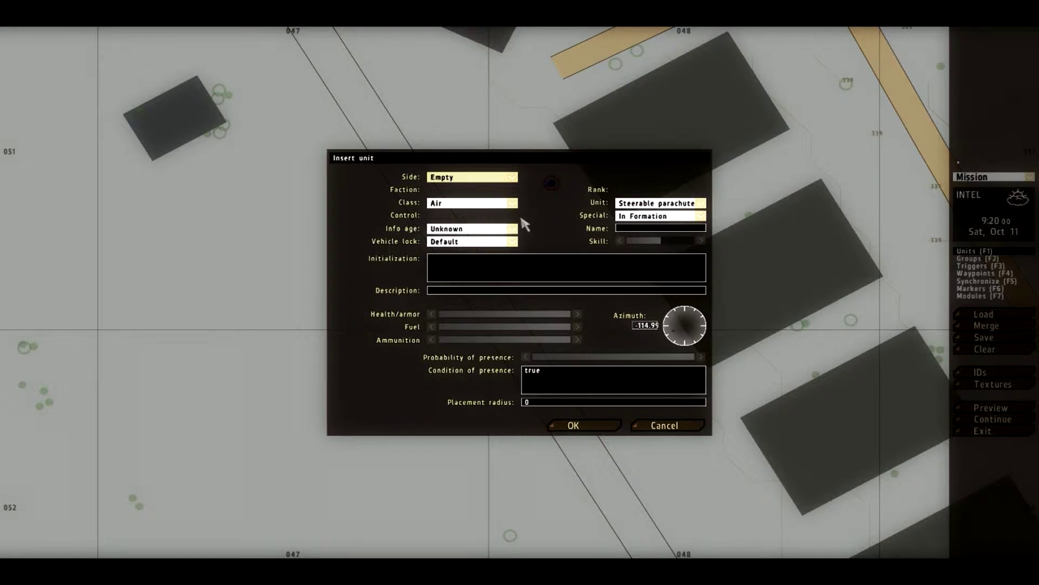
Browse the classes available for empty units, from vehicles to military objects, and keep Air selected.
{"action": "left_click", "coordinate": [471, 205]}
{"action": "scroll", "coordinate": [473, 303], "scroll_direction": "down", "scroll_amount": 10}
{"action": "scroll", "coordinate": [471, 293], "scroll_direction": "up", "scroll_amount": 6}
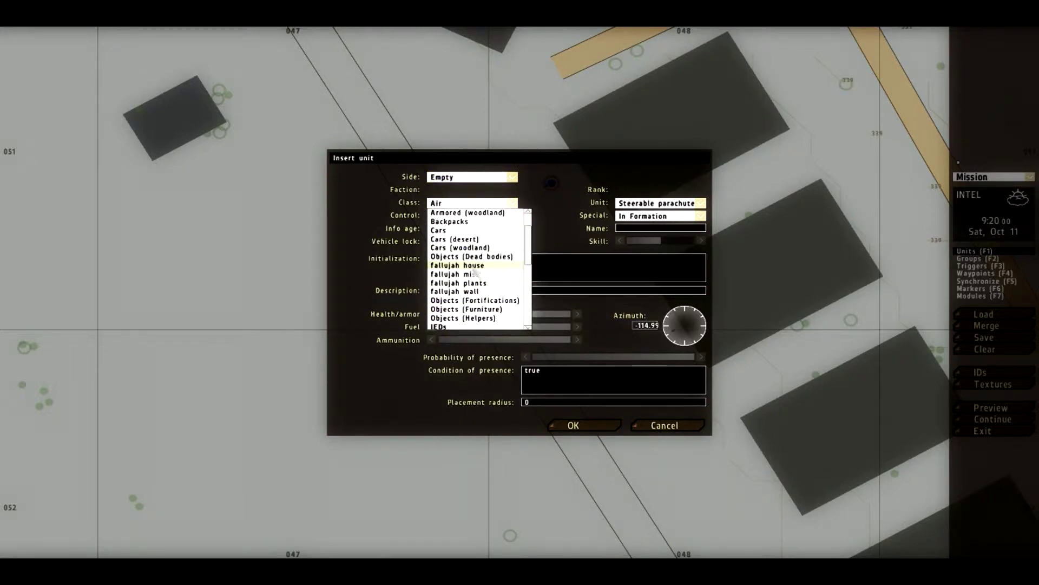
{"action": "scroll", "coordinate": [484, 285], "scroll_direction": "down", "scroll_amount": 12}
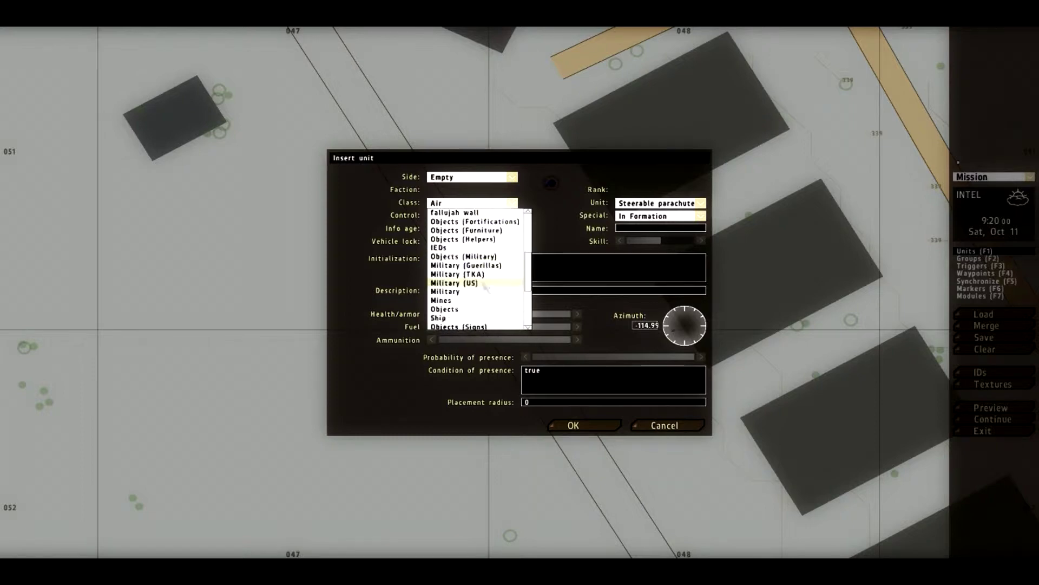
{"action": "scroll", "coordinate": [465, 260], "scroll_direction": "down", "scroll_amount": 8}
{"action": "scroll", "coordinate": [467, 314], "scroll_direction": "up", "scroll_amount": 12}
{"action": "scroll", "coordinate": [467, 320], "scroll_direction": "up", "scroll_amount": 12}
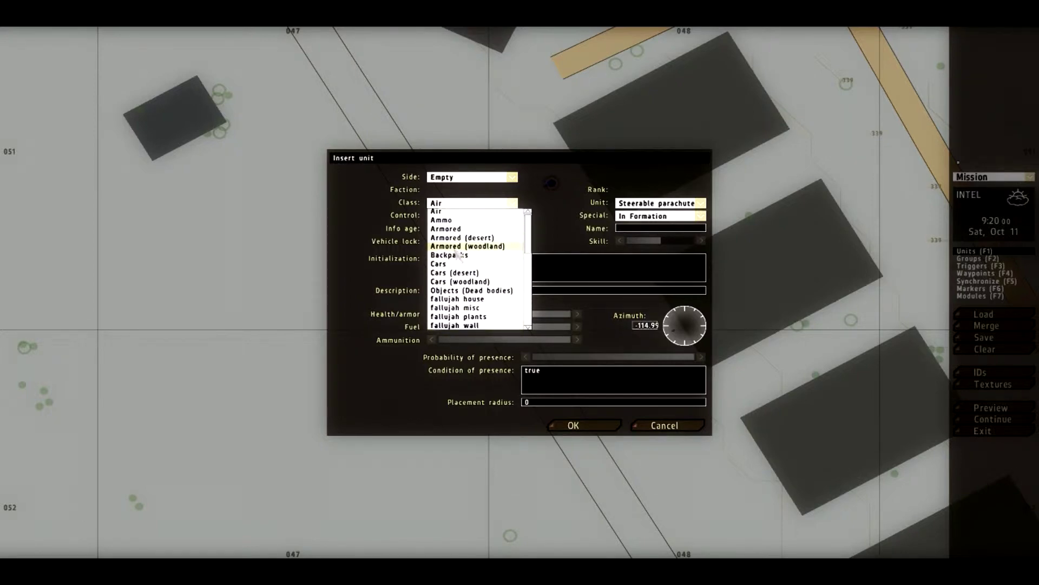
{"action": "left_click", "coordinate": [441, 210]}
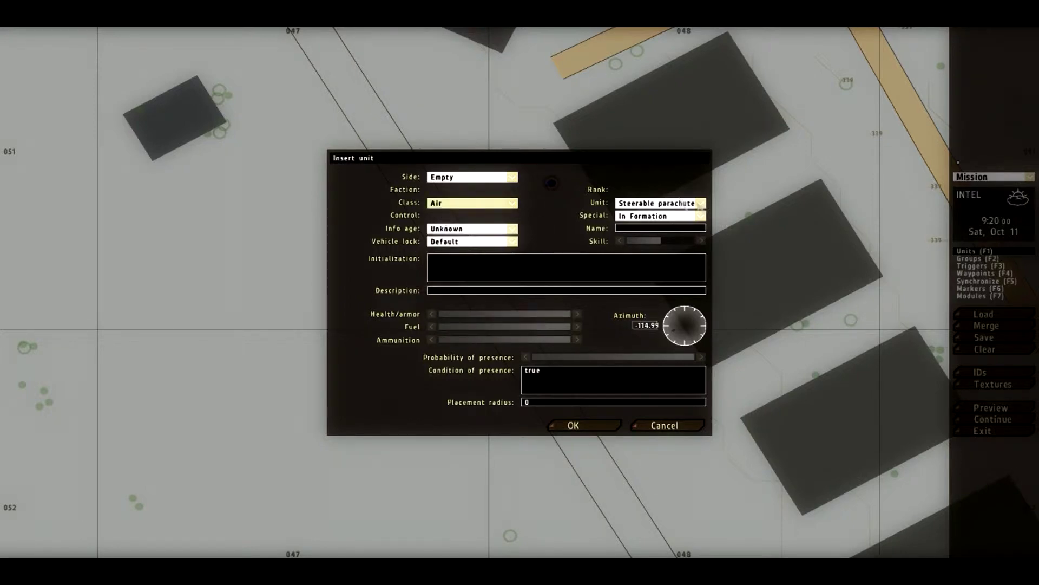
Look through the aircraft available as empty units in the Air class.
{"action": "left_click", "coordinate": [644, 204]}
{"action": "scroll", "coordinate": [704, 293], "scroll_direction": "down", "scroll_amount": 4}
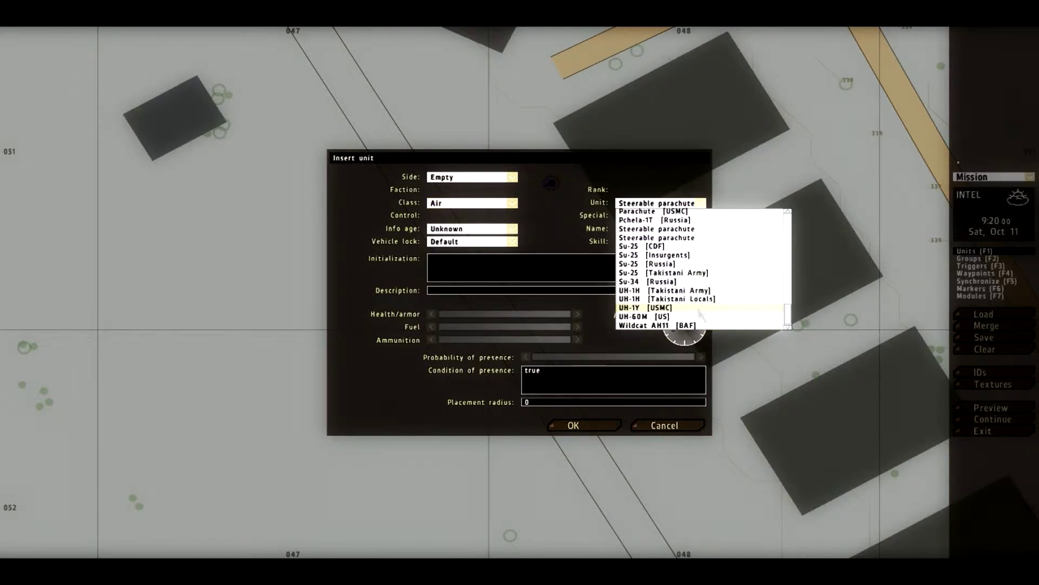
{"action": "scroll", "coordinate": [704, 271], "scroll_direction": "up", "scroll_amount": 10}
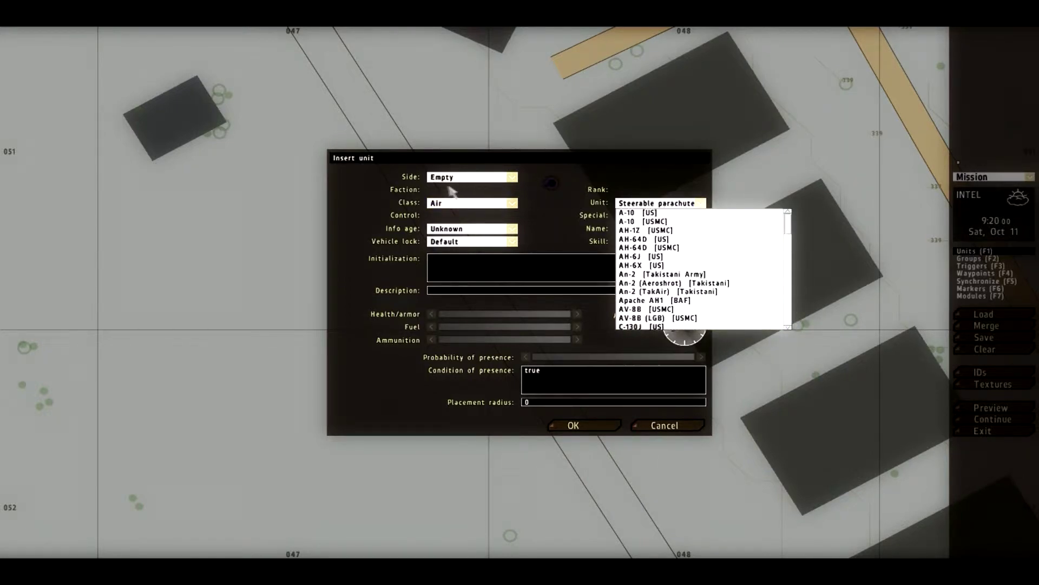
Set the empty unit's class to Ammo and look through the ammo and weapon crates available.
{"action": "left_click", "coordinate": [445, 203]}
{"action": "left_click", "coordinate": [446, 221]}
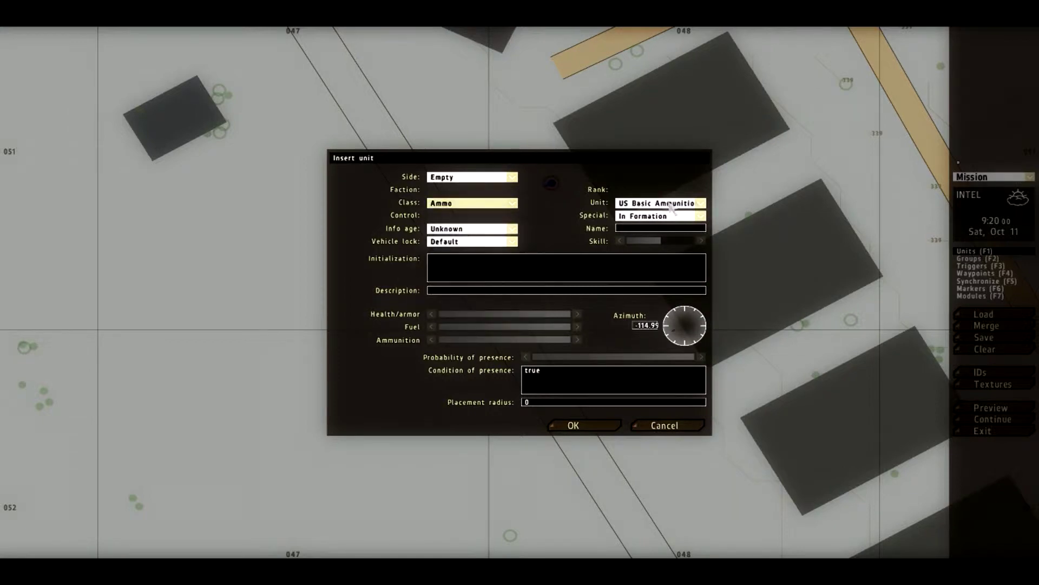
{"action": "left_click", "coordinate": [672, 205]}
{"action": "scroll", "coordinate": [684, 265], "scroll_direction": "down", "scroll_amount": 4}
{"action": "scroll", "coordinate": [699, 271], "scroll_direction": "up", "scroll_amount": 3}
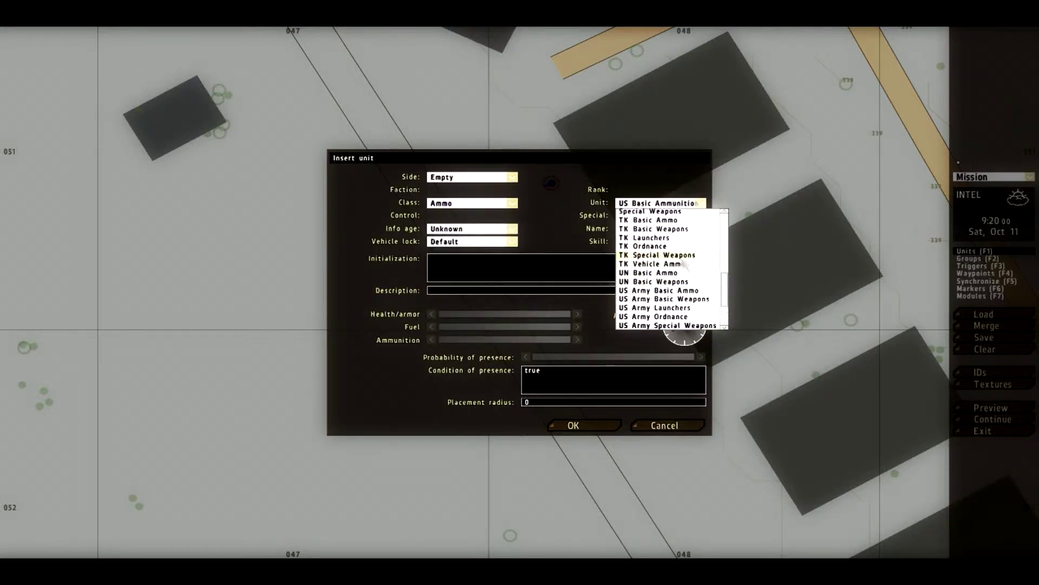
{"action": "left_click_drag", "start_coordinate": [725, 277], "coordinate": [713, 199]}
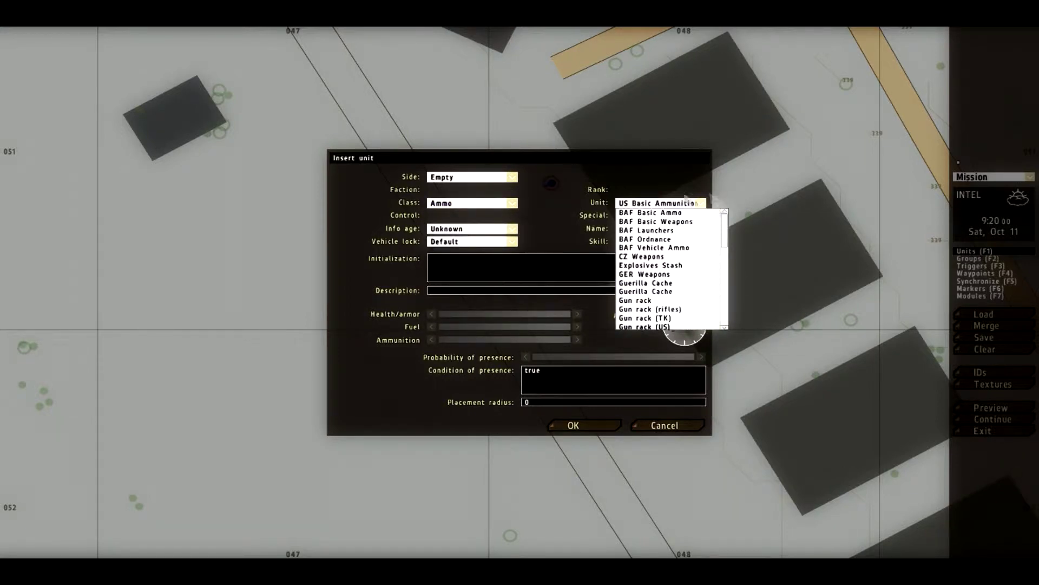
Set the class to Objects (Fortifications) and look through the bunkers, ramparts, H-barriers and trenches available.
{"action": "left_click", "coordinate": [480, 205]}
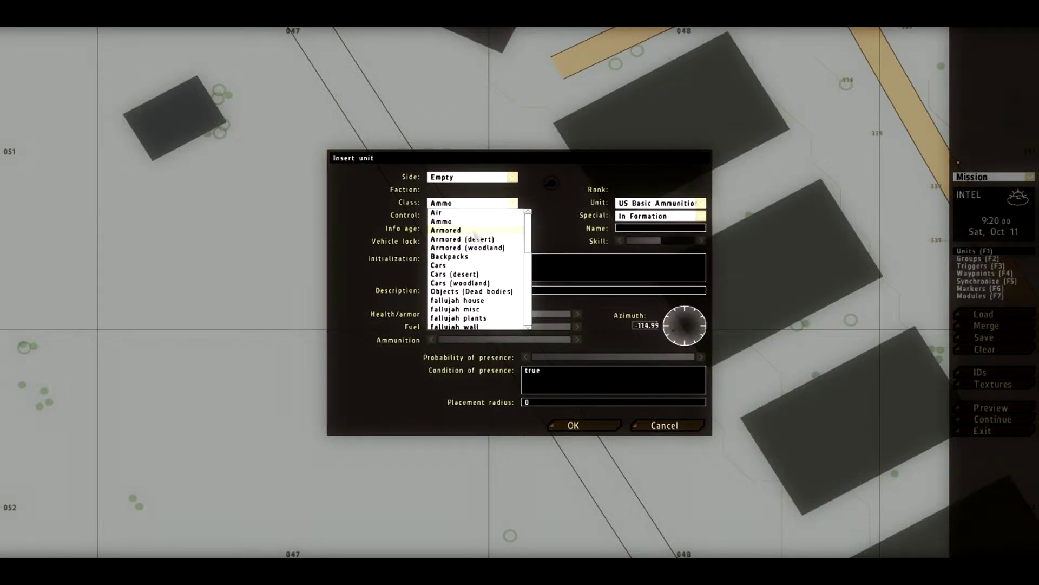
{"action": "scroll", "coordinate": [487, 287], "scroll_direction": "down", "scroll_amount": 3}
{"action": "left_click", "coordinate": [504, 292]}
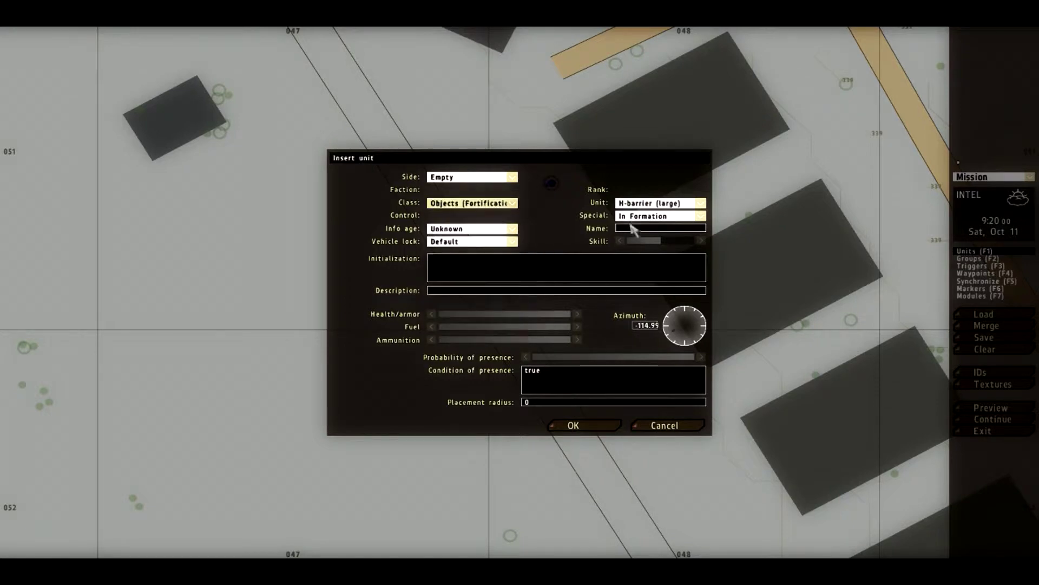
{"action": "left_click", "coordinate": [644, 208]}
{"action": "scroll", "coordinate": [660, 303], "scroll_direction": "down", "scroll_amount": 5}
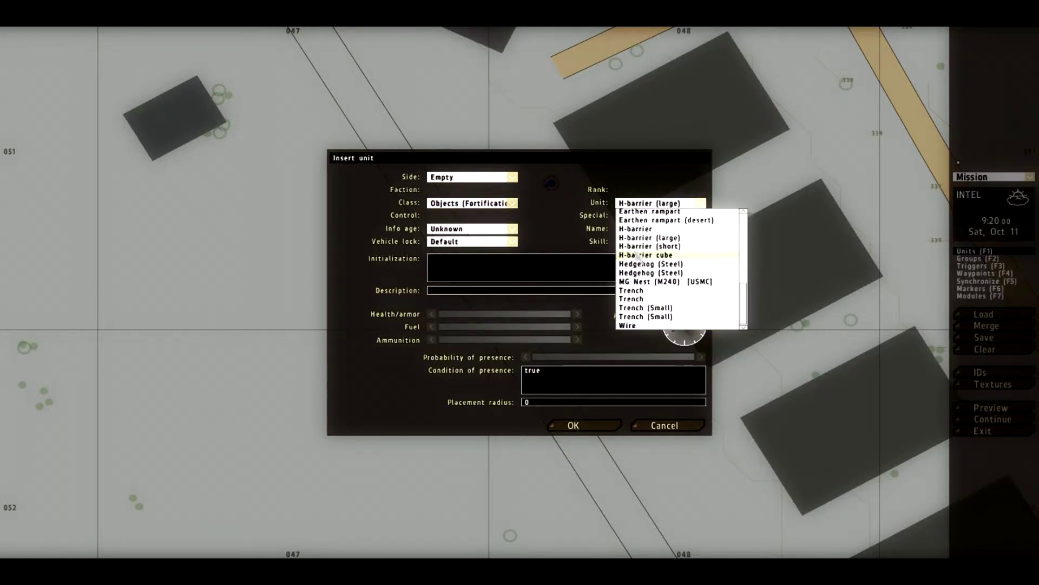
{"action": "scroll", "coordinate": [662, 319], "scroll_direction": "up", "scroll_amount": 2}
{"action": "scroll", "coordinate": [677, 307], "scroll_direction": "down", "scroll_amount": 1}
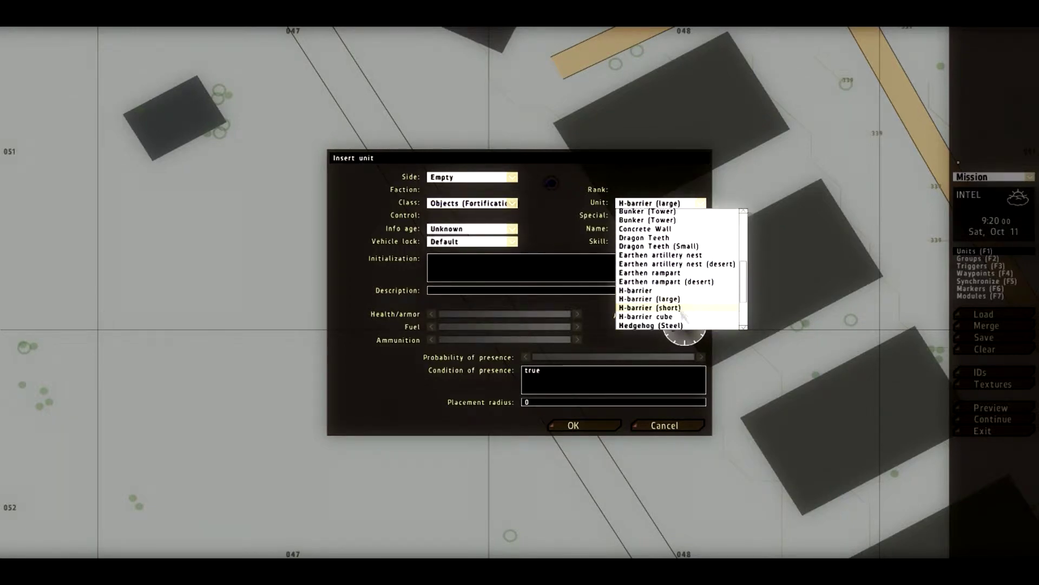
{"action": "scroll", "coordinate": [682, 323], "scroll_direction": "down", "scroll_amount": 3}
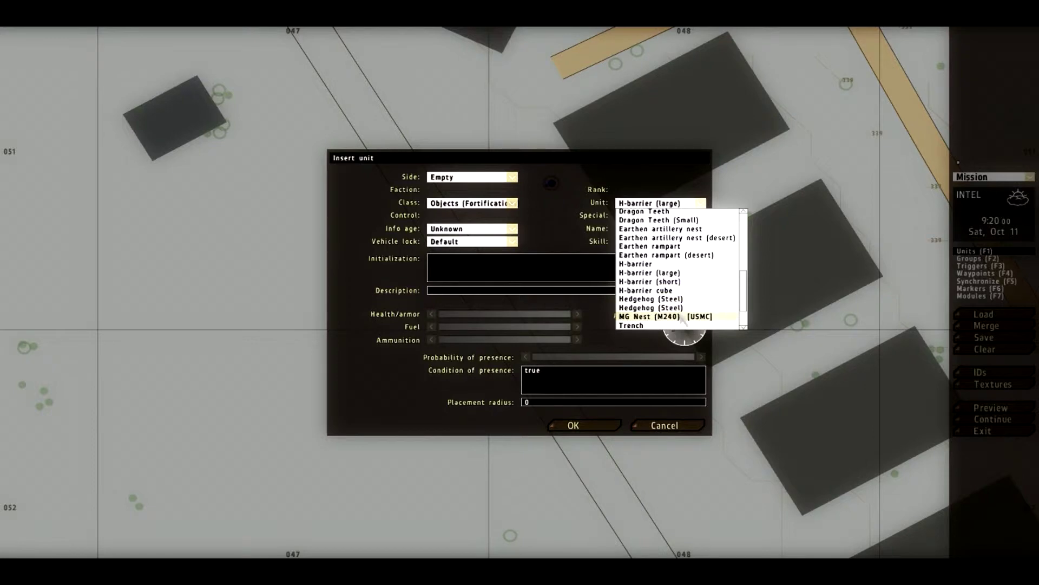
Choose H-barrier (large) as the unit and insert it on the map near the rifleman.
{"action": "left_click", "coordinate": [652, 282]}
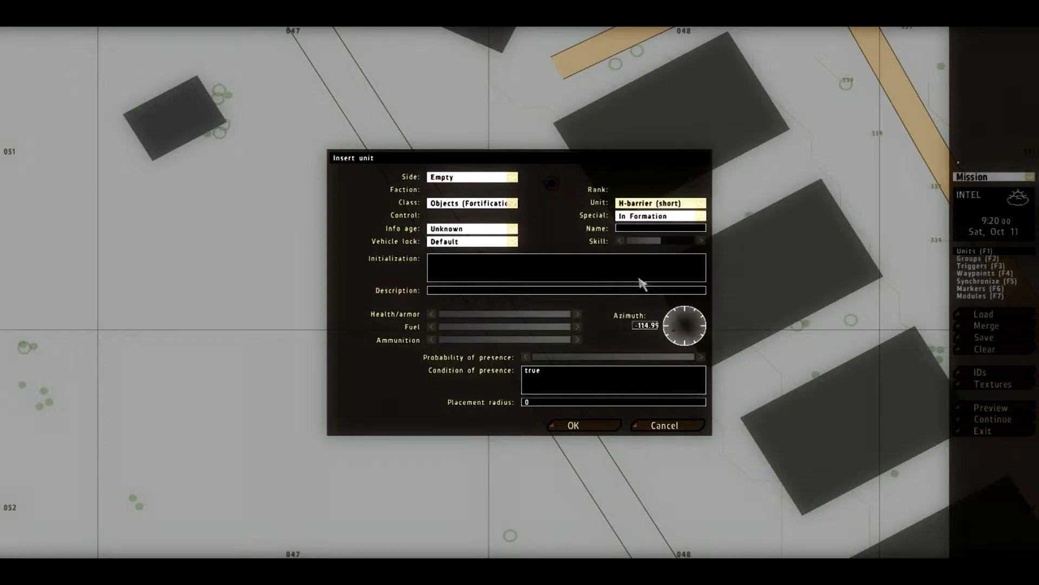
{"action": "left_click", "coordinate": [649, 203]}
{"action": "left_click", "coordinate": [668, 274]}
{"action": "left_click", "coordinate": [574, 425]}
{"action": "scroll", "coordinate": [463, 254], "scroll_direction": "up", "scroll_amount": 5}
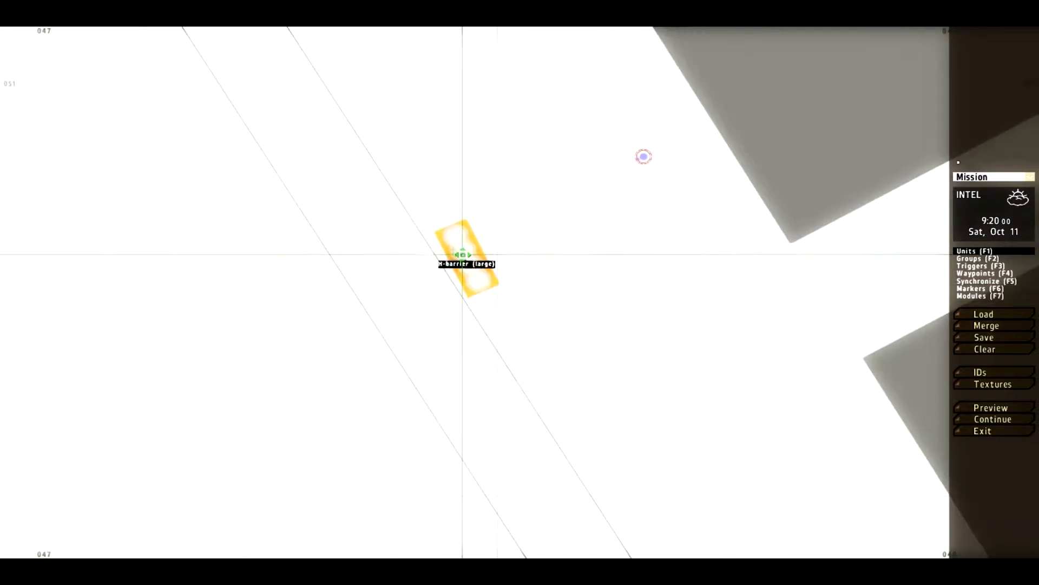
Move the large H-barrier between the two parallel diagonal lines and place copies of it along that strip.
{"action": "left_click_drag", "start_coordinate": [463, 255], "coordinate": [406, 262]}
{"action": "scroll", "coordinate": [412, 257], "scroll_direction": "up", "scroll_amount": 2}
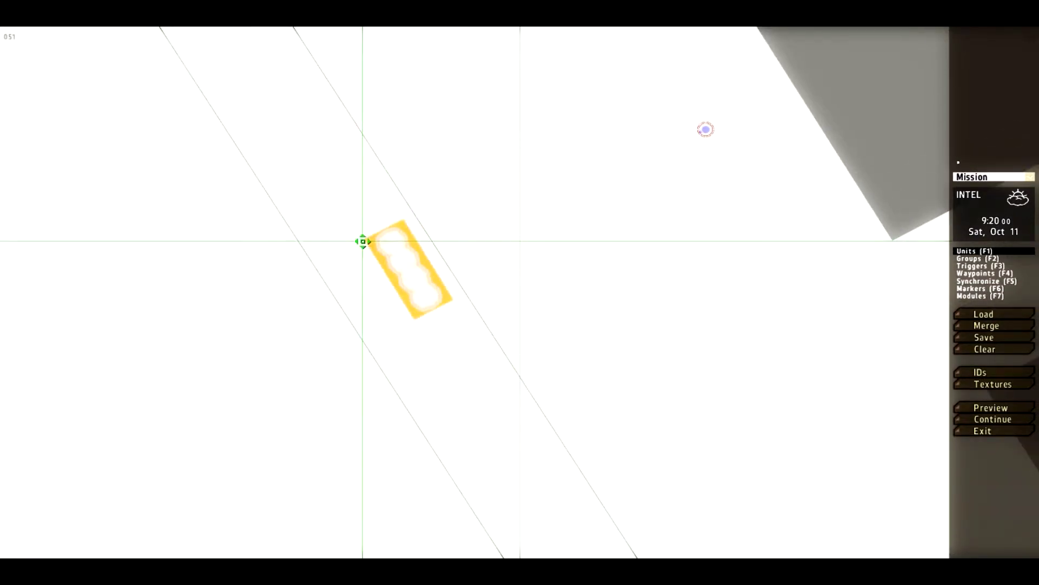
{"action": "left_click_drag", "start_coordinate": [406, 264], "coordinate": [265, 43]}
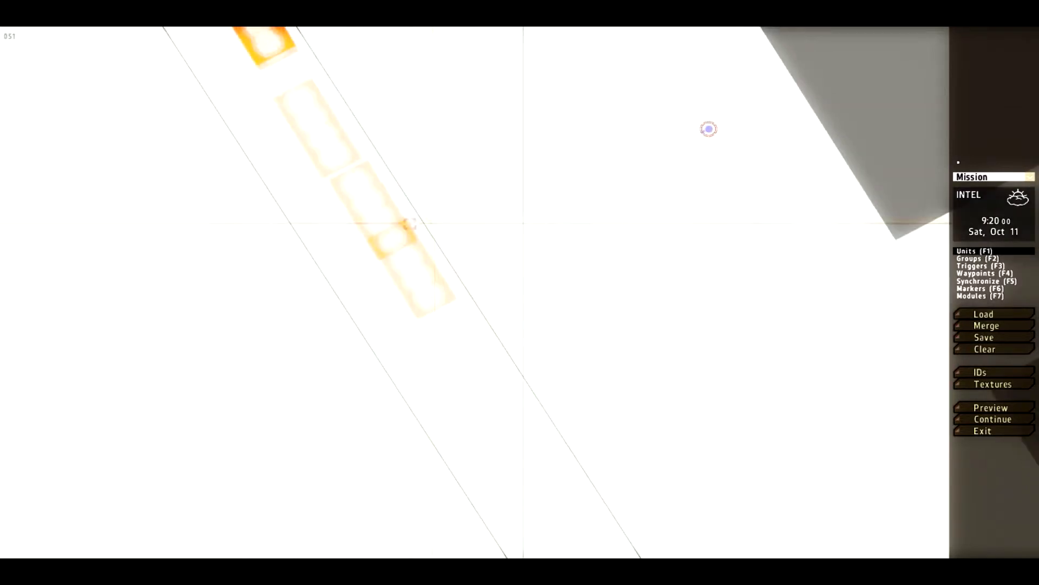
{"action": "left_click", "coordinate": [370, 208]}
{"action": "scroll", "coordinate": [375, 199], "scroll_direction": "up", "scroll_amount": 1}
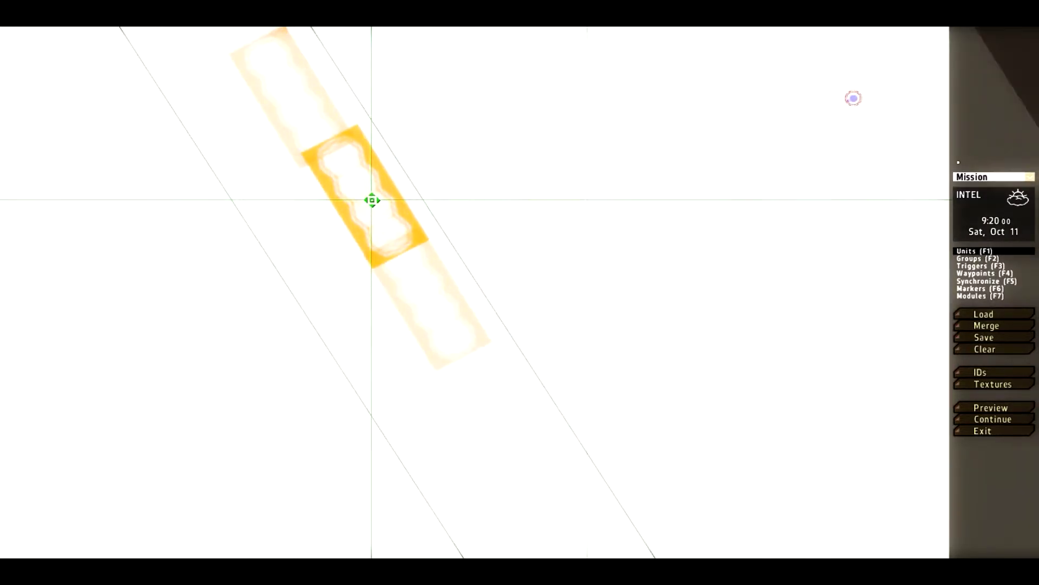
Line up the H-barrier copies end to end to form a continuous wall of five between the diagonal lines.
{"action": "key", "text": "Up"}
{"action": "key", "text": "Left"}
{"action": "left_click", "coordinate": [358, 155]}
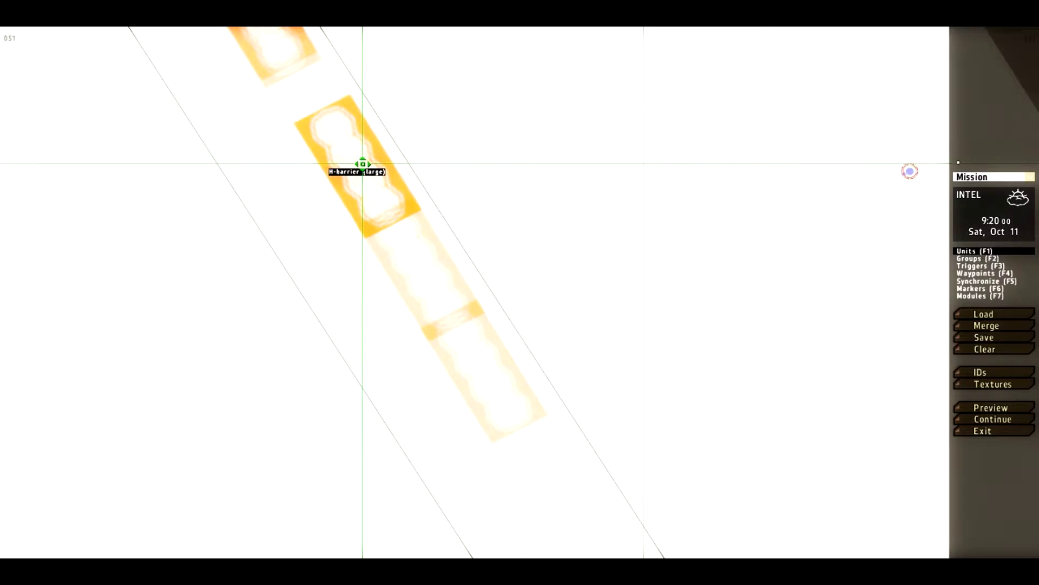
{"action": "key", "text": "Up"}
{"action": "key", "text": "Left"}
{"action": "left_click_drag", "start_coordinate": [325, 102], "coordinate": [364, 164]}
{"action": "left_click_drag", "start_coordinate": [314, 97], "coordinate": [297, 63]}
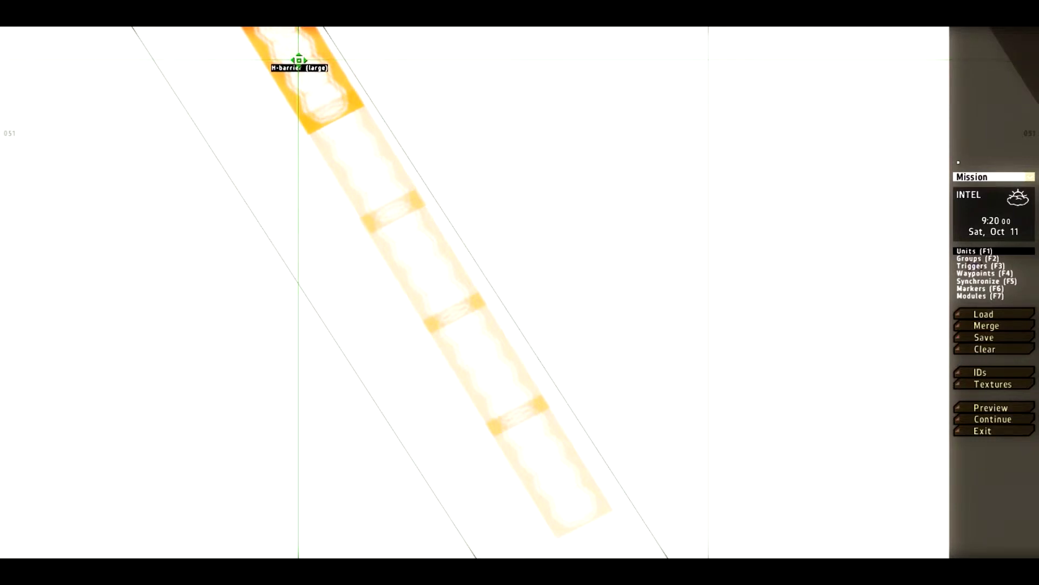
{"action": "key", "text": "Down"}
{"action": "key", "text": "Right"}
{"action": "scroll", "coordinate": [559, 234], "scroll_direction": "down", "scroll_amount": 5}
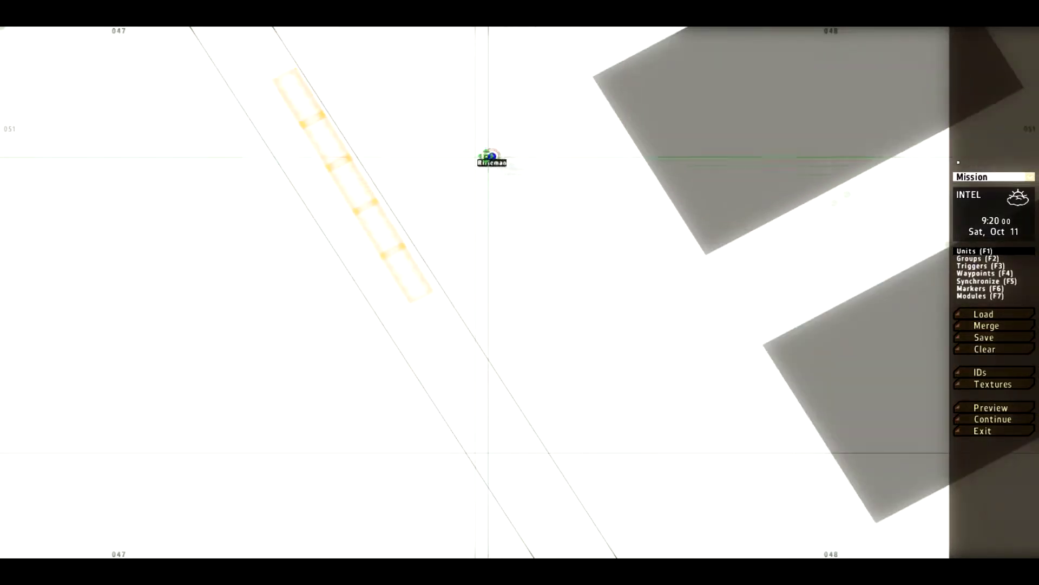
Preview the mission and walk around the H-barrier wall to inspect it from both sides.
{"action": "left_click", "coordinate": [1002, 409]}
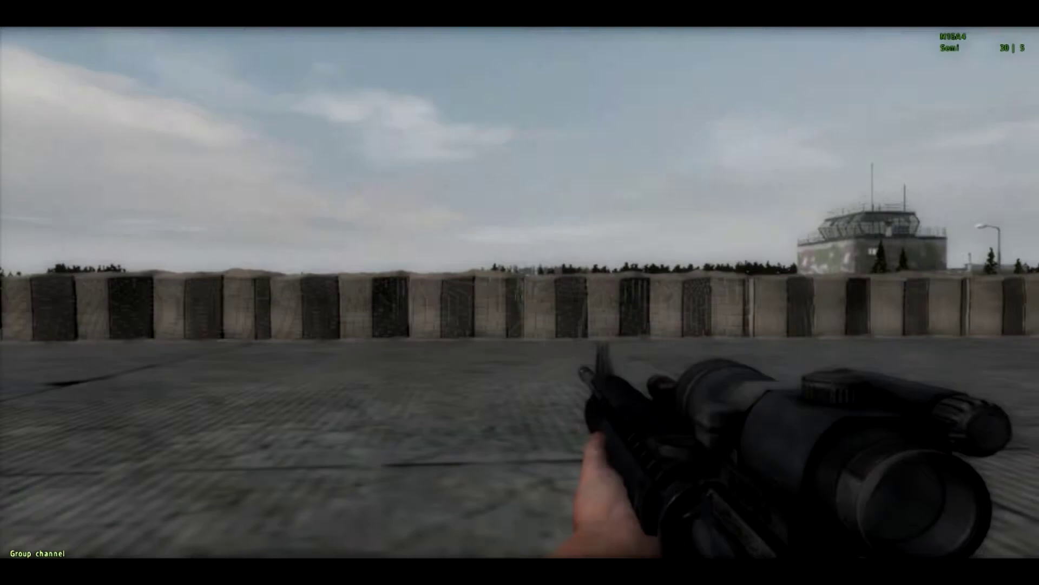
{"action": "key", "text": "KP_Enter"}
{"action": "key", "text": "w"}
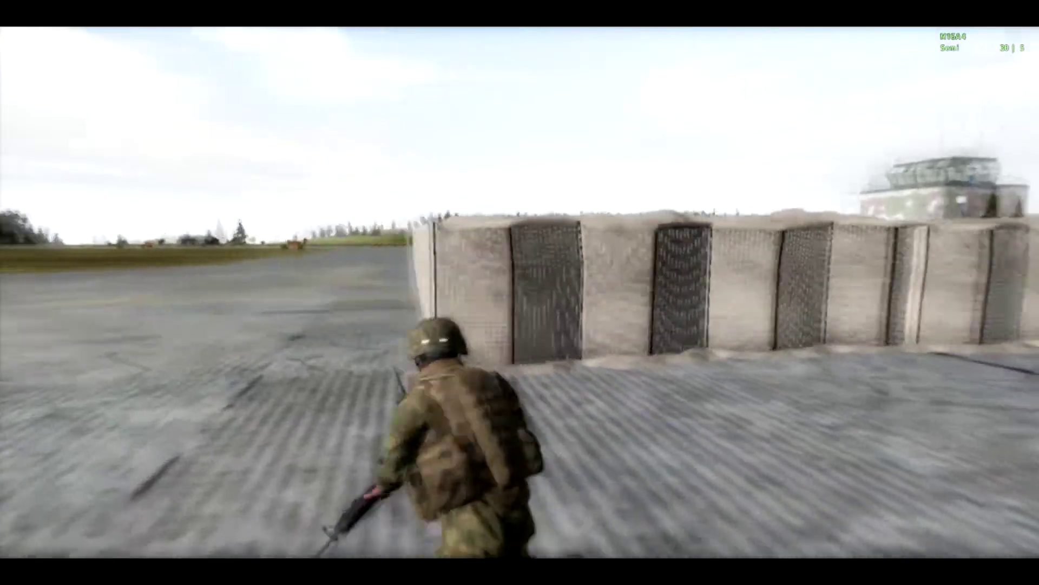
{"action": "key", "text": "equal"}
{"action": "key", "text": "equal"}
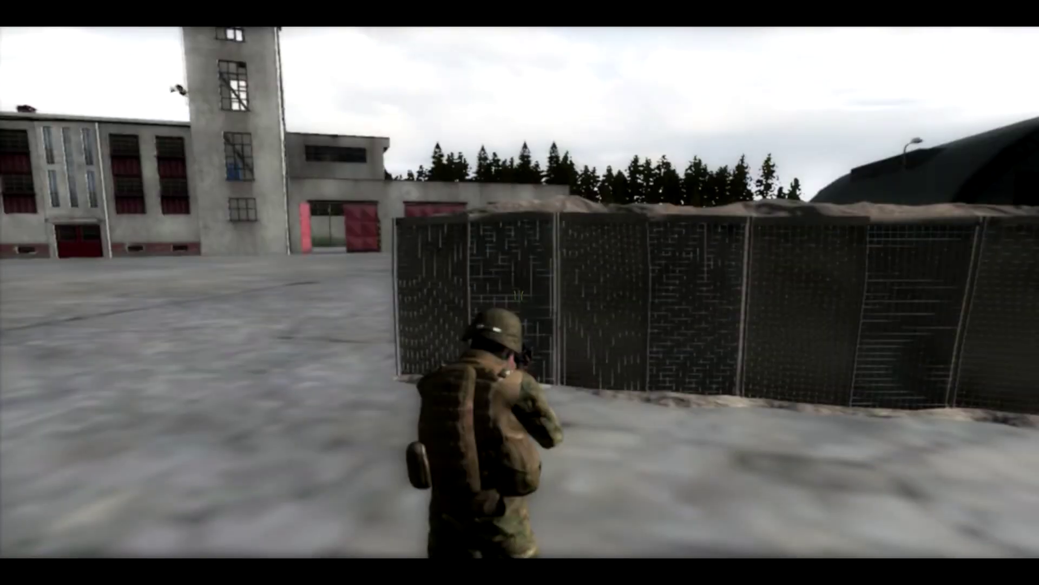
Leave the preview and open the Project Beta mission in the editor.
{"action": "key", "text": "Escape"}
{"action": "left_click", "coordinate": [413, 330]}
{"action": "left_click", "coordinate": [558, 285]}
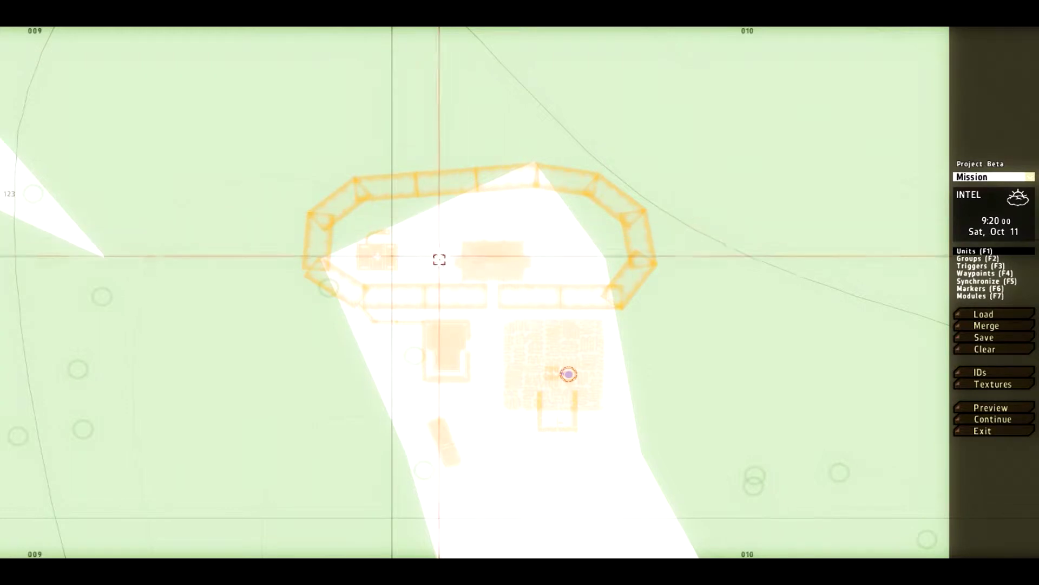
Examine the base enclosed by large H-barriers, including the soldier, the structures and the vehicle beside it.
{"action": "right_click_drag", "start_coordinate": [437, 276], "coordinate": [510, 360]}
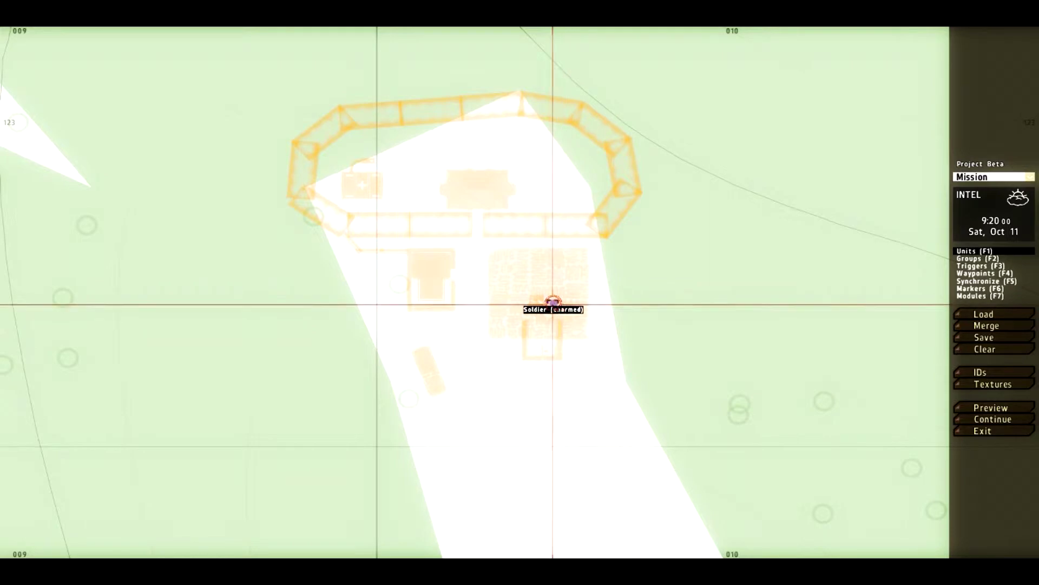
{"action": "scroll", "coordinate": [530, 324], "scroll_direction": "up", "scroll_amount": 3}
{"action": "scroll", "coordinate": [557, 330], "scroll_direction": "down", "scroll_amount": 3}
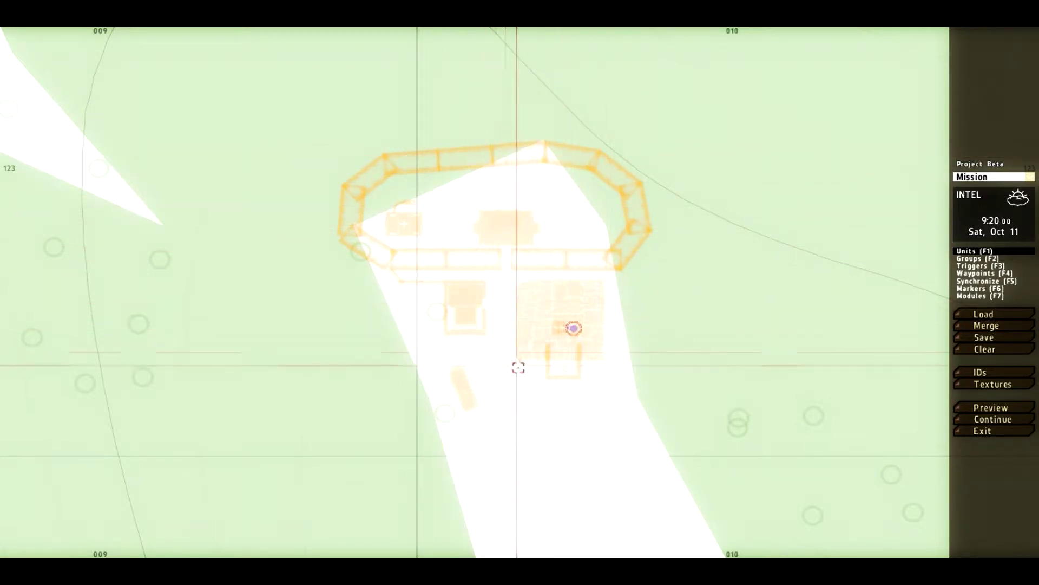
{"action": "right_click_drag", "start_coordinate": [518, 368], "coordinate": [503, 320]}
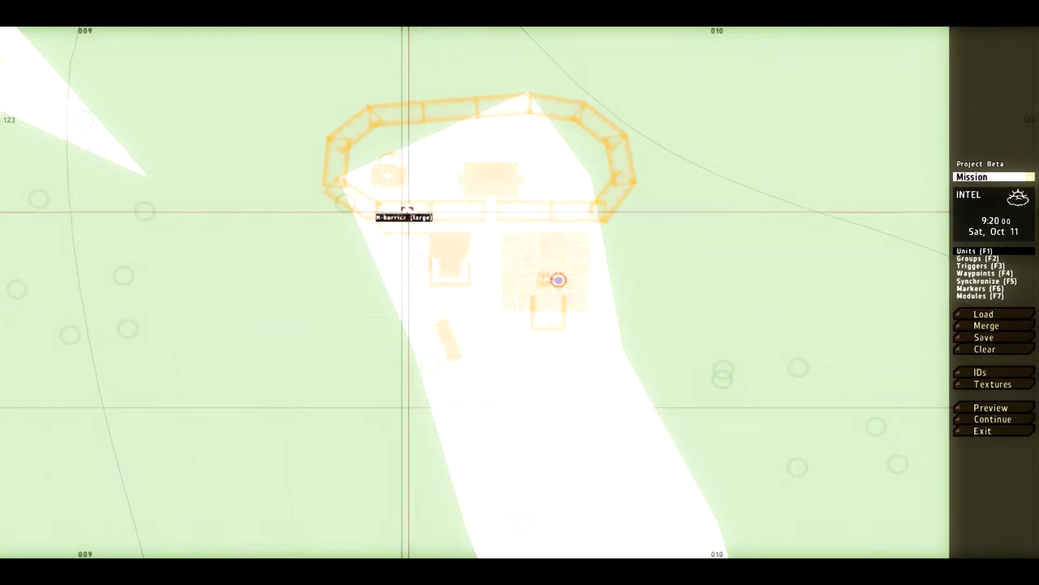
{"action": "scroll", "coordinate": [359, 134], "scroll_direction": "down", "scroll_amount": 5}
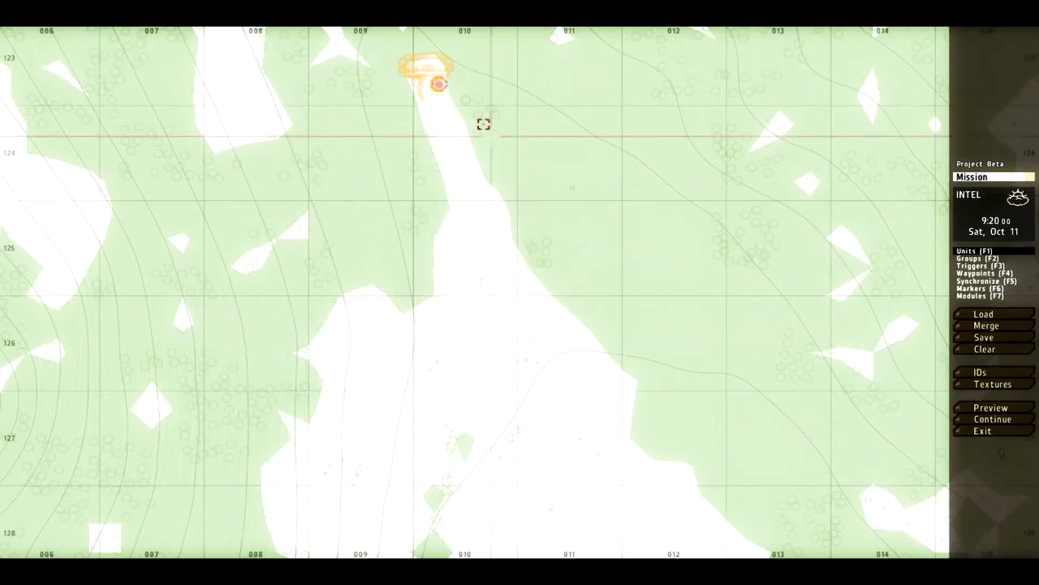
{"action": "scroll", "coordinate": [484, 124], "scroll_direction": "up", "scroll_amount": 6}
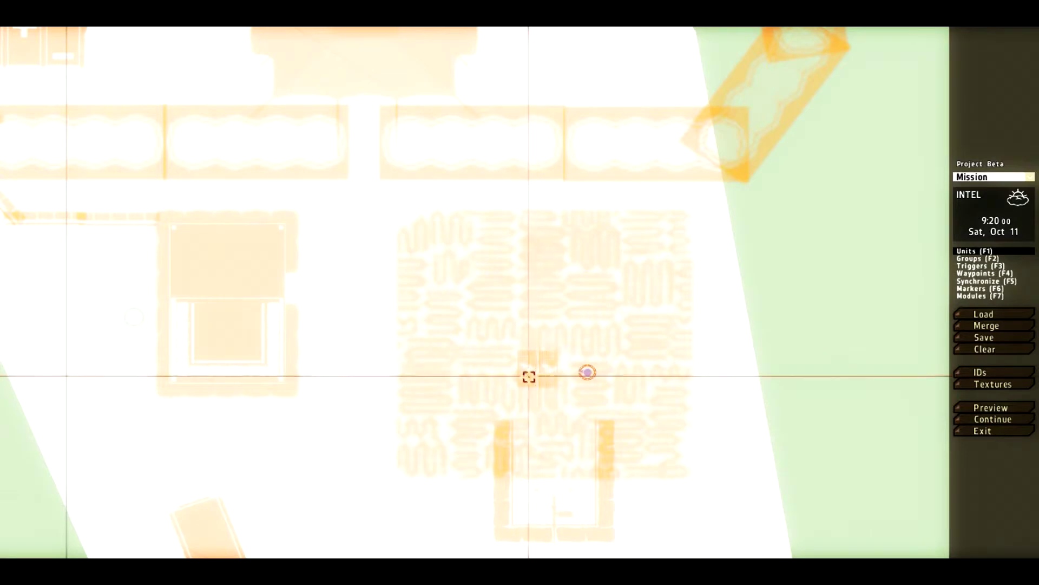
{"action": "key", "text": "Down"}
{"action": "key", "text": "Left"}
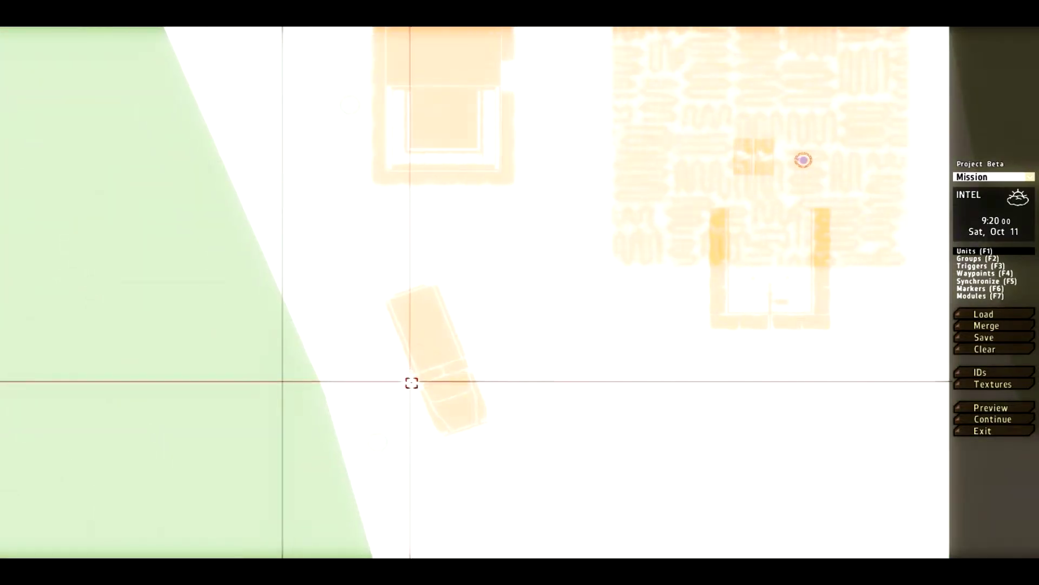
Examine the objects placed on the roads and harbour around Kamenka and along the coast to Komarovo.
{"action": "scroll", "coordinate": [411, 382], "scroll_direction": "down", "scroll_amount": 3}
{"action": "scroll", "coordinate": [670, 401], "scroll_direction": "up", "scroll_amount": 3}
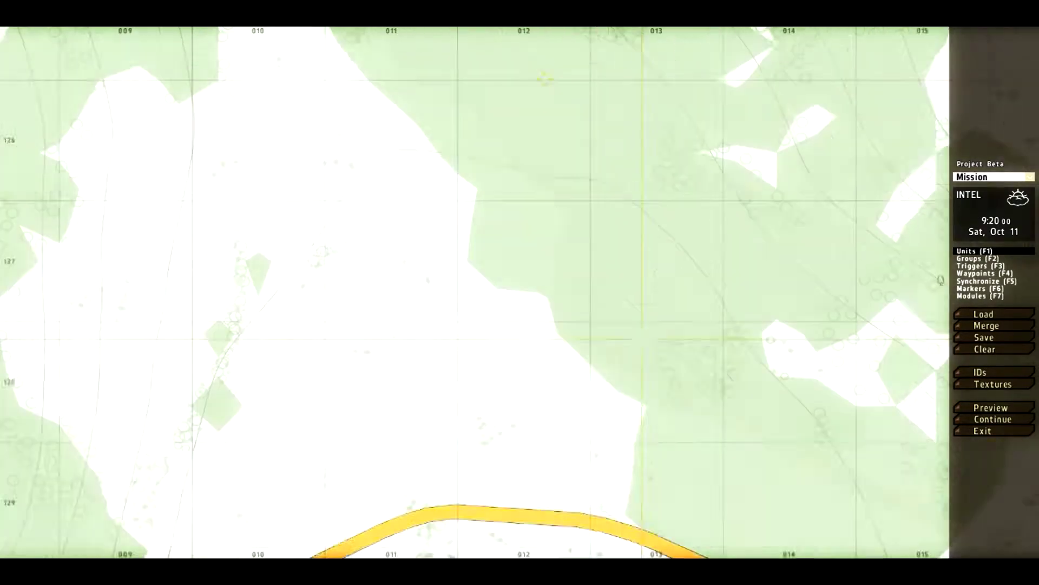
{"action": "scroll", "coordinate": [643, 339], "scroll_direction": "down", "scroll_amount": 3}
{"action": "scroll", "coordinate": [507, 172], "scroll_direction": "up", "scroll_amount": 4}
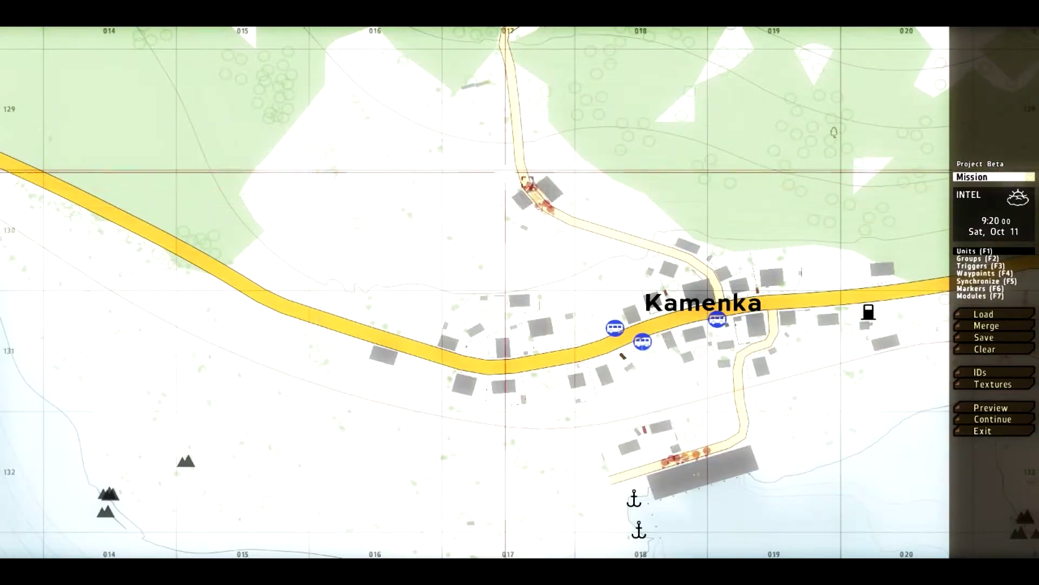
{"action": "scroll", "coordinate": [533, 202], "scroll_direction": "up", "scroll_amount": 3}
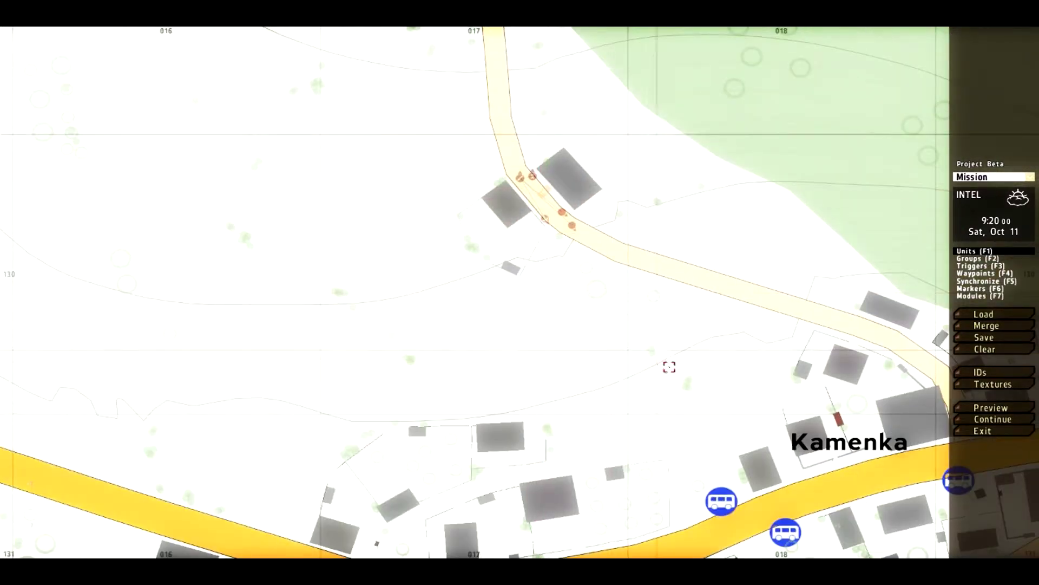
{"action": "scroll", "coordinate": [608, 323], "scroll_direction": "down", "scroll_amount": 3}
{"action": "scroll", "coordinate": [566, 325], "scroll_direction": "down", "scroll_amount": 2}
{"action": "scroll", "coordinate": [566, 324], "scroll_direction": "up", "scroll_amount": 3}
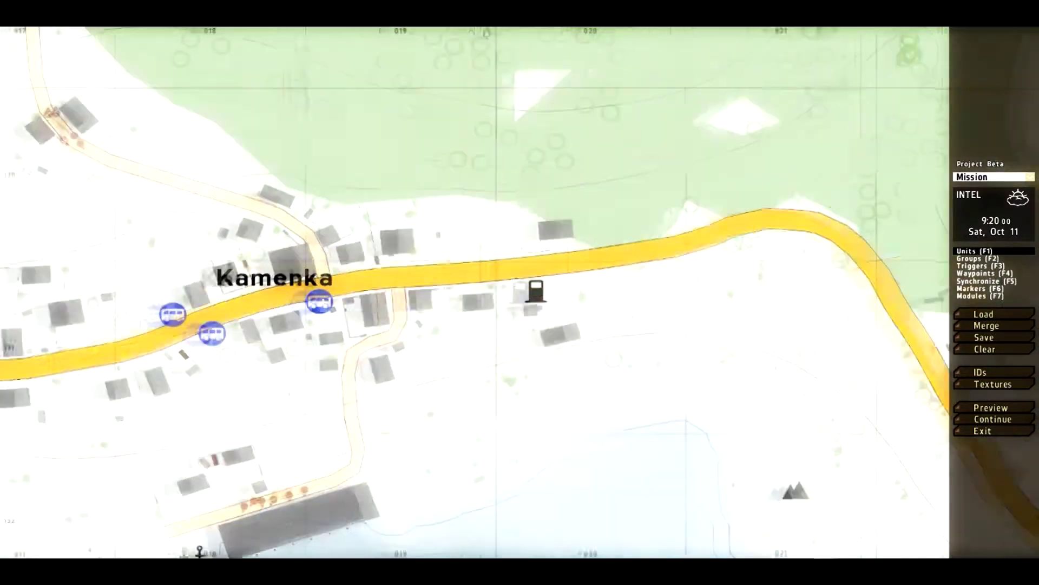
{"action": "scroll", "coordinate": [805, 290], "scroll_direction": "down", "scroll_amount": 4}
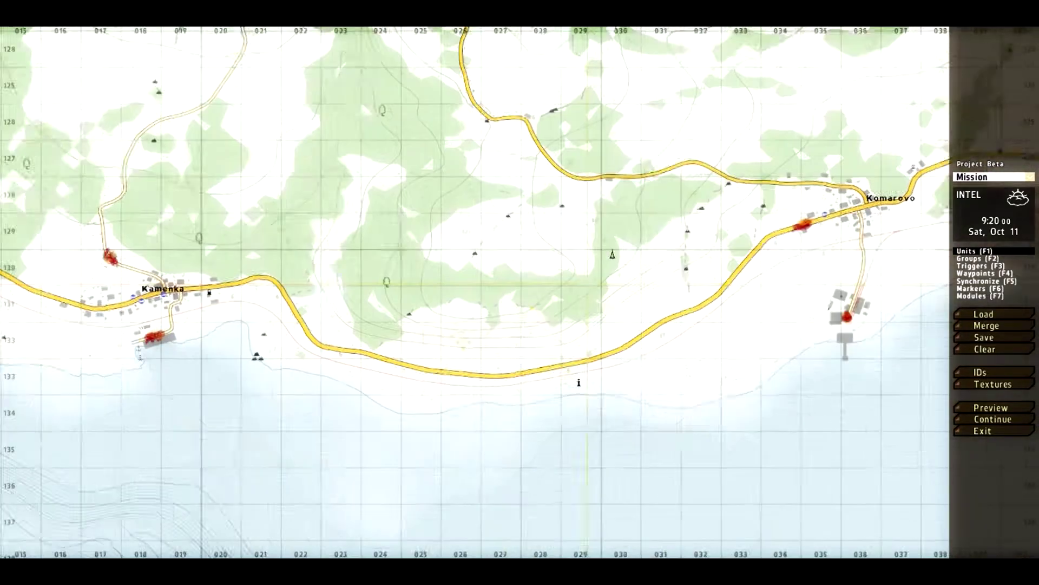
{"action": "scroll", "coordinate": [557, 341], "scroll_direction": "down", "scroll_amount": 2}
{"action": "scroll", "coordinate": [121, 139], "scroll_direction": "up", "scroll_amount": 2}
Return to the H-barrier base northwest of Kamenka and preview the mission.
{"action": "right_click_drag", "start_coordinate": [121, 139], "coordinate": [320, 220]}
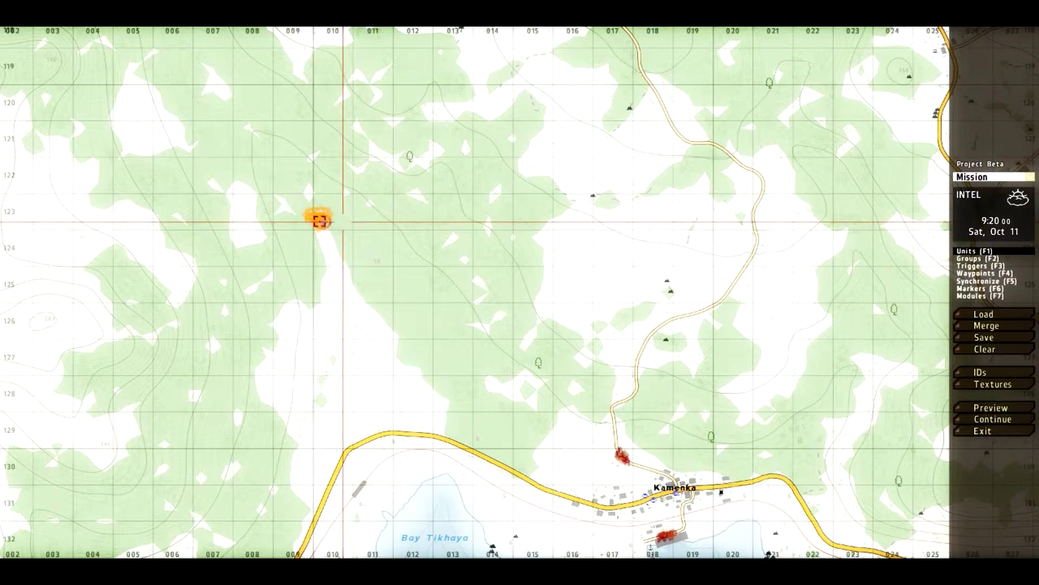
{"action": "scroll", "coordinate": [319, 221], "scroll_direction": "up", "scroll_amount": 5}
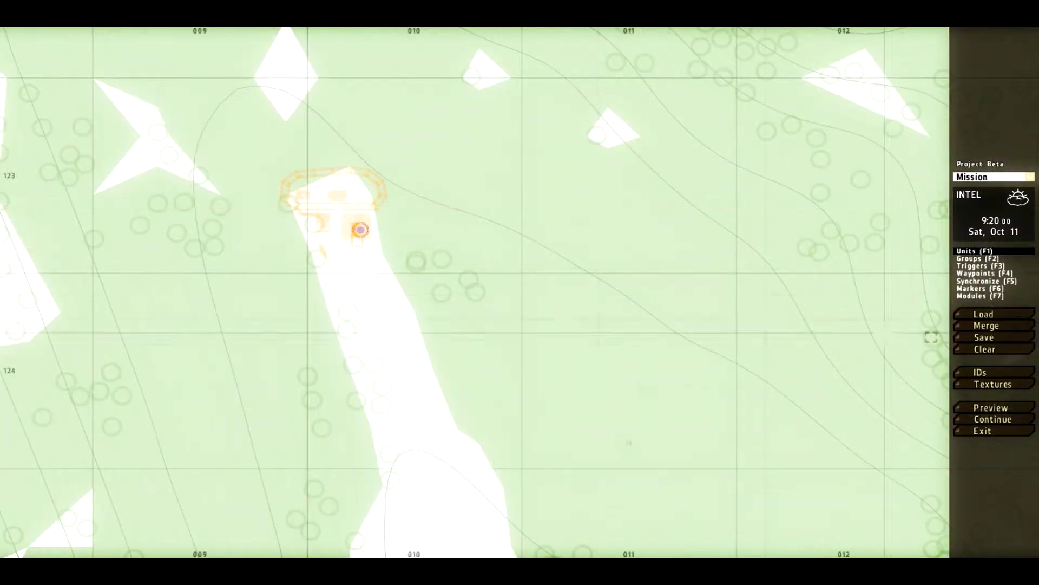
{"action": "left_click", "coordinate": [1010, 409]}
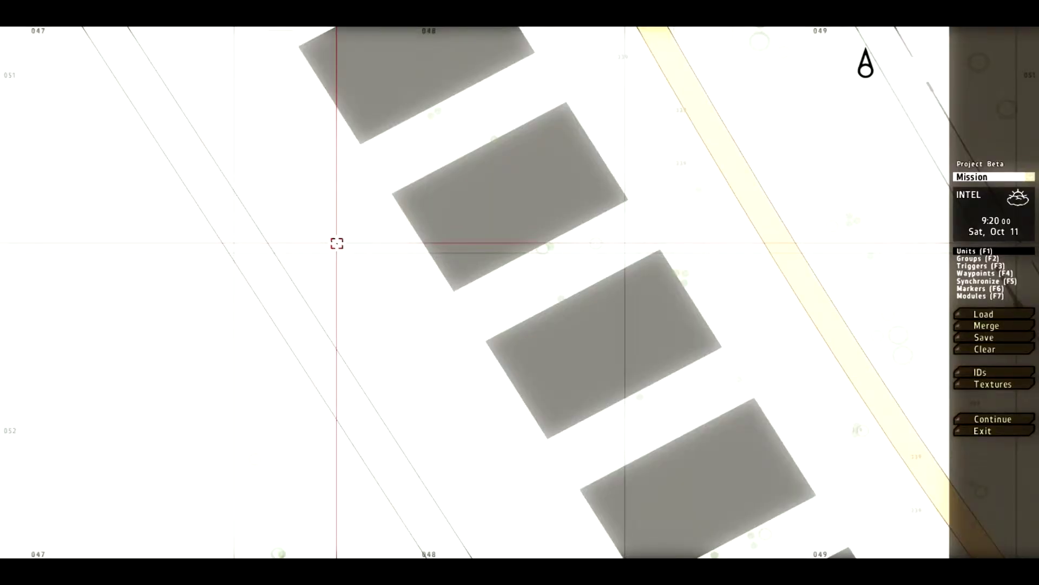
{"action": "double_click", "coordinate": [391, 239]}
{"action": "key", "text": "Return"}
{"action": "key", "text": "Delete"}
Insert a BLUFOR USMC Grenadier from the Men class as the player, just west of the hangars.
{"action": "double_click", "coordinate": [387, 239]}
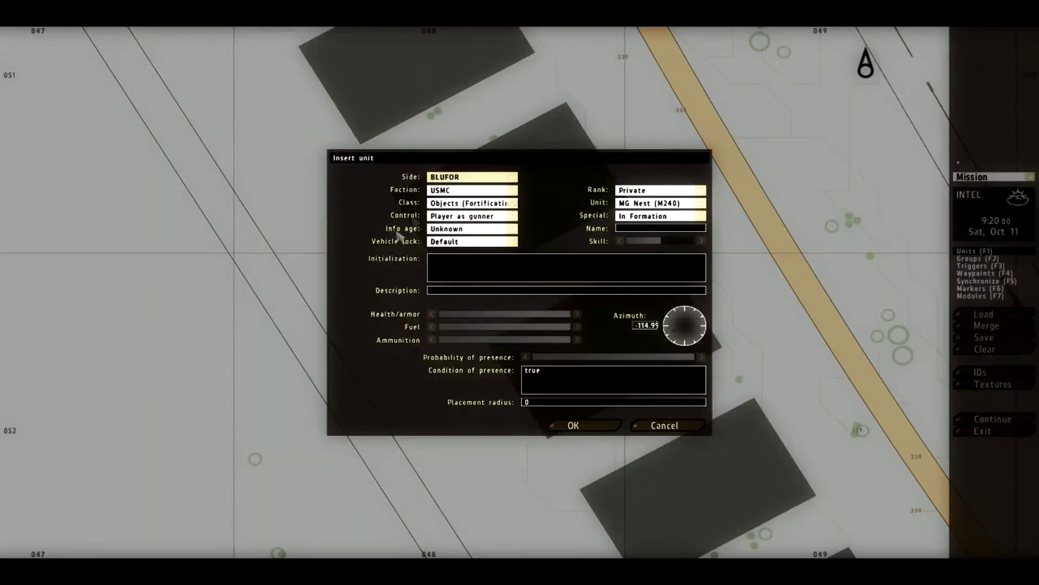
{"action": "left_click", "coordinate": [462, 203]}
{"action": "left_click", "coordinate": [439, 213]}
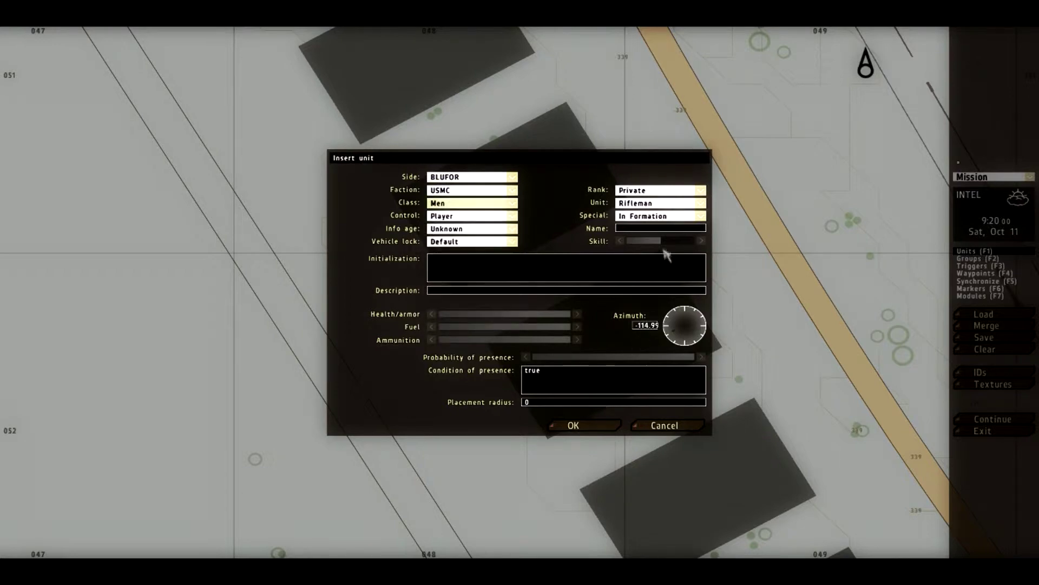
{"action": "left_click", "coordinate": [642, 208]}
{"action": "left_click", "coordinate": [647, 291]}
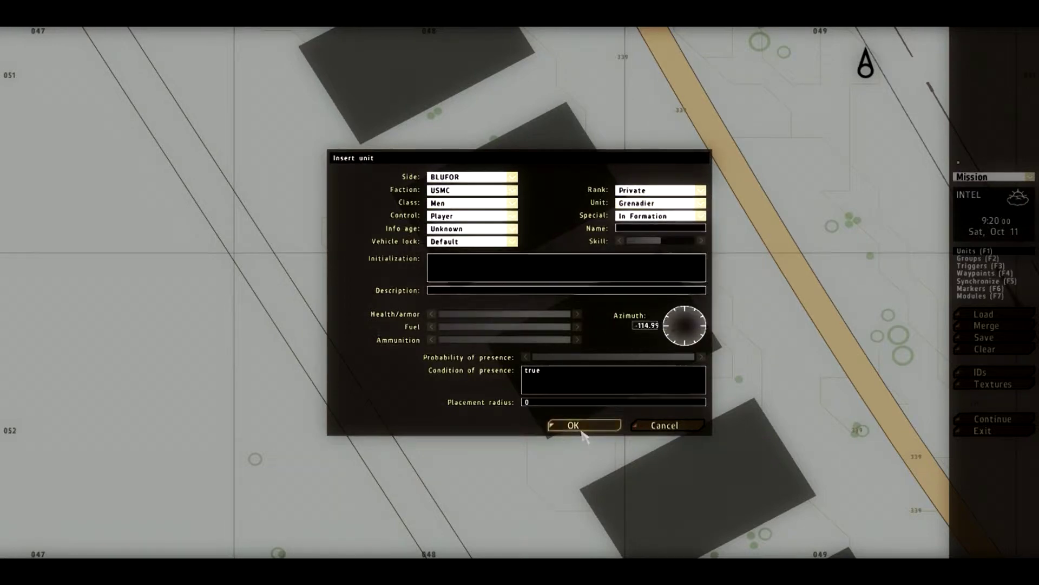
{"action": "left_click", "coordinate": [574, 425]}
Switch to group placement and start inserting a group on the strip southwest of the Grenadier.
{"action": "scroll", "coordinate": [558, 197], "scroll_direction": "up", "scroll_amount": 3}
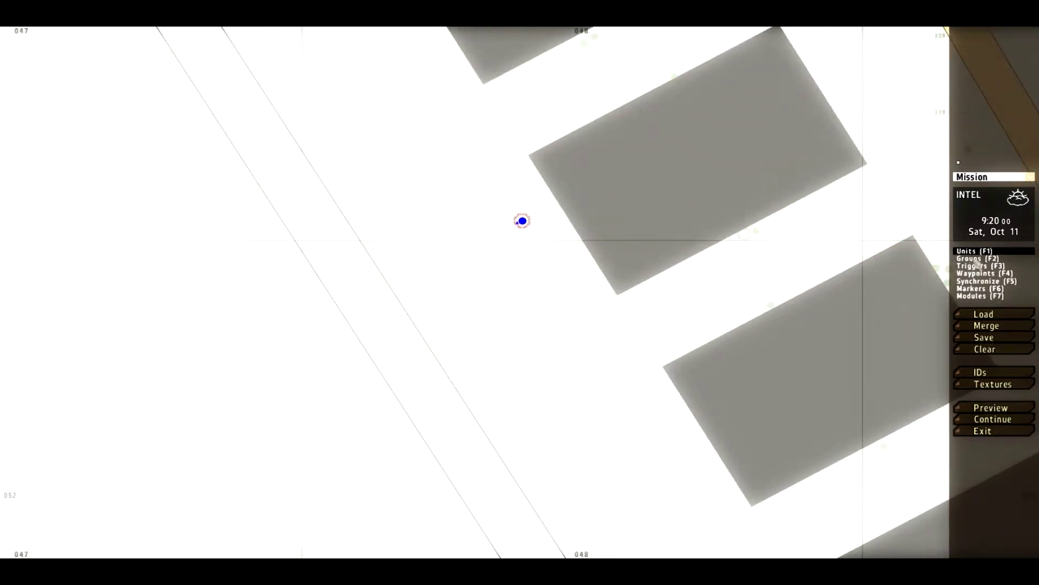
{"action": "left_click", "coordinate": [973, 260]}
{"action": "scroll", "coordinate": [486, 207], "scroll_direction": "up", "scroll_amount": 3}
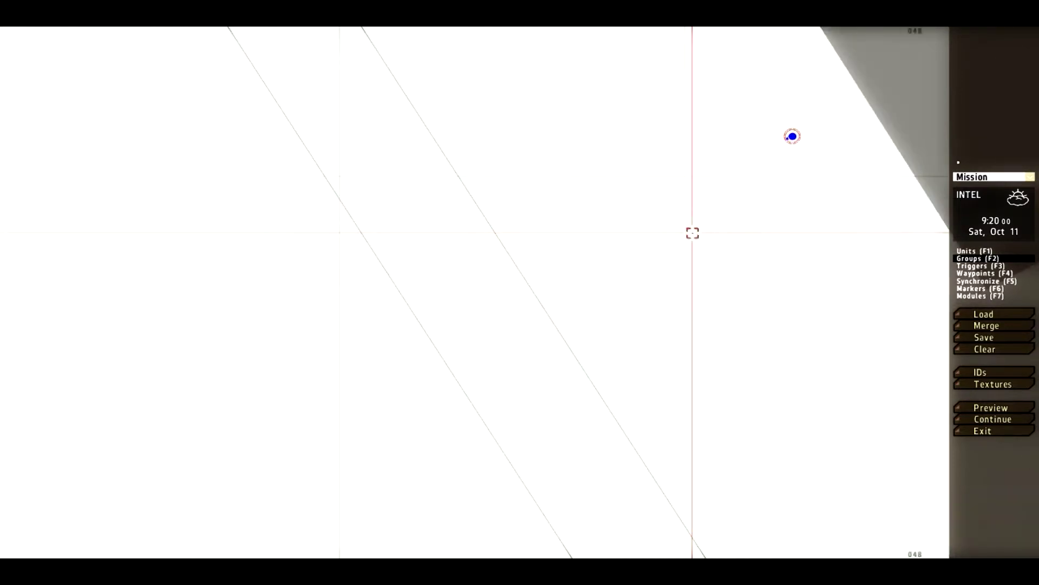
{"action": "double_click", "coordinate": [425, 209]}
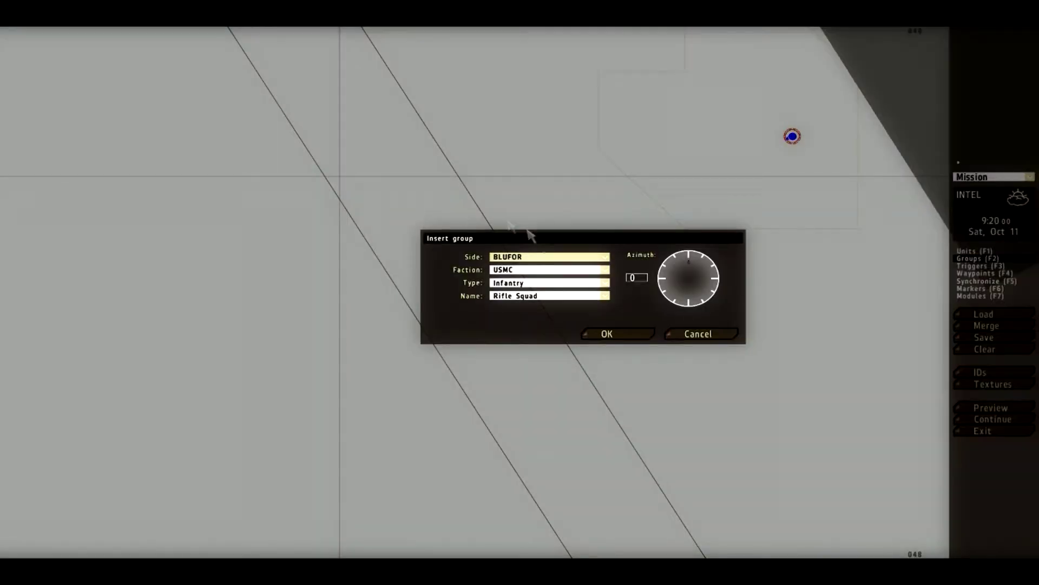
Examine the group options for the Civilian side, return the side to BLUFOR and list its USMC infantry groups.
{"action": "left_click", "coordinate": [528, 262]}
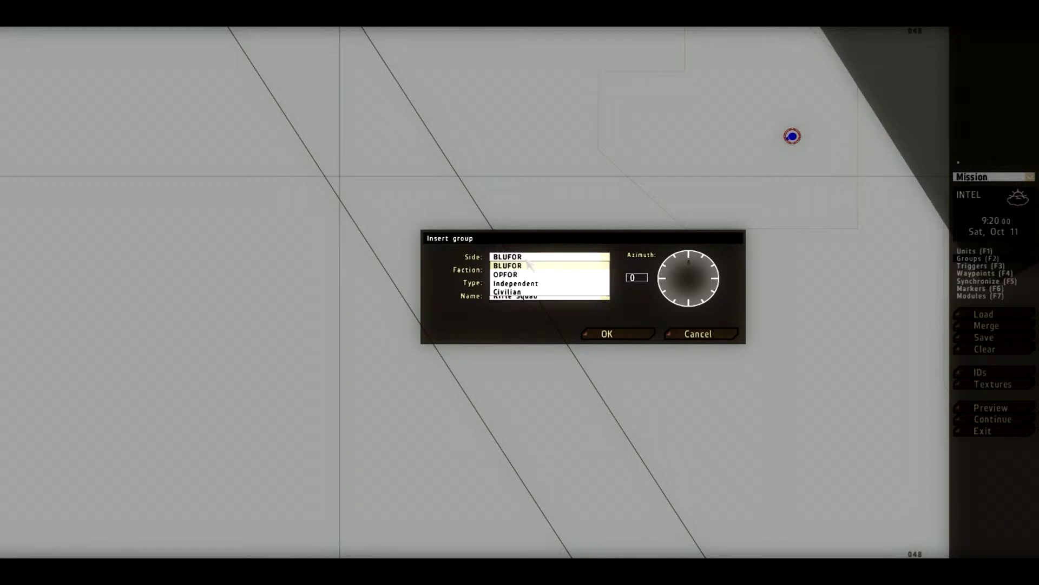
{"action": "left_click", "coordinate": [530, 291]}
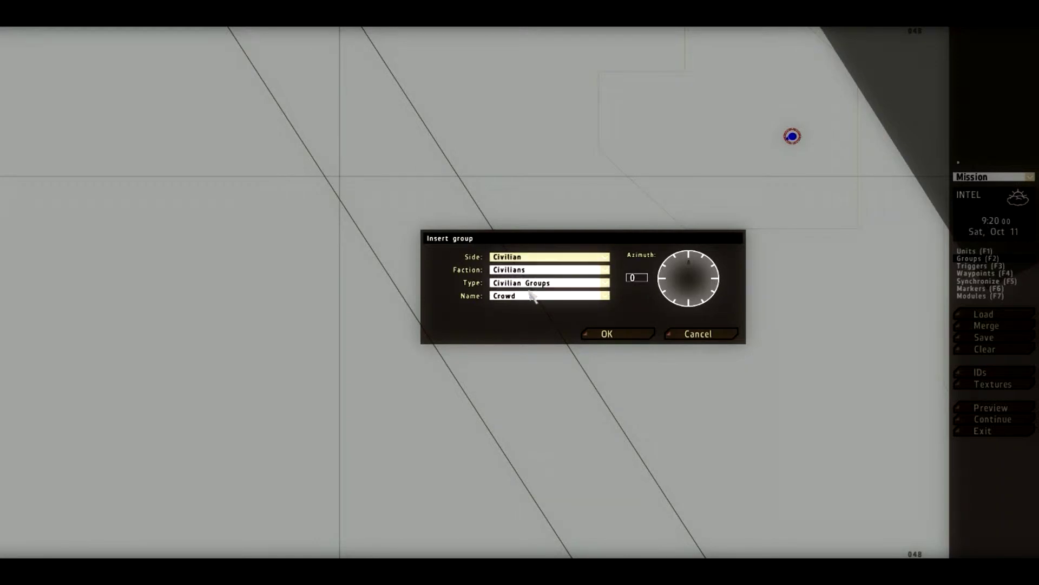
{"action": "left_click", "coordinate": [530, 260]}
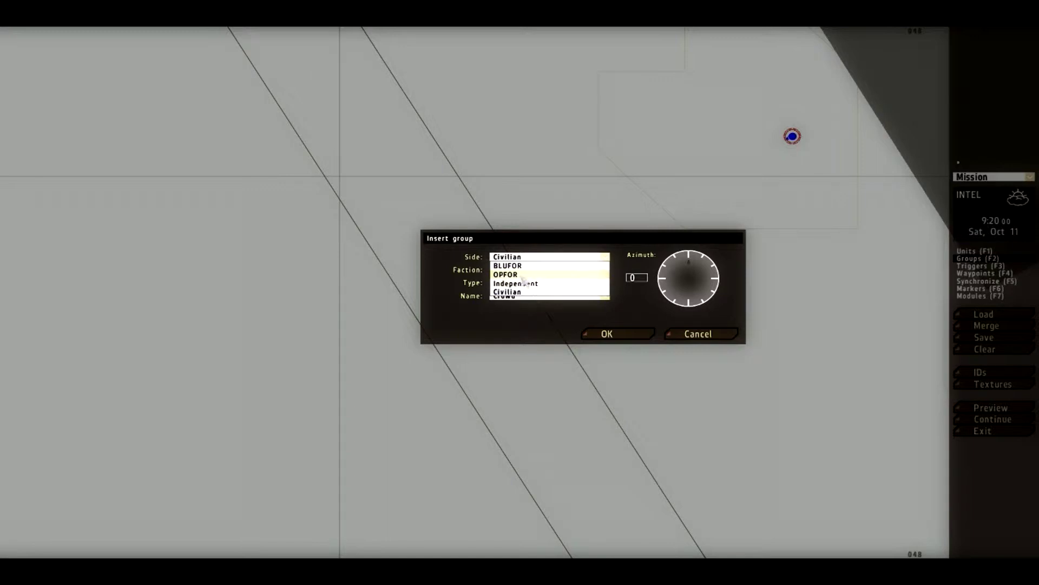
{"action": "left_click", "coordinate": [517, 265]}
{"action": "left_click", "coordinate": [505, 297]}
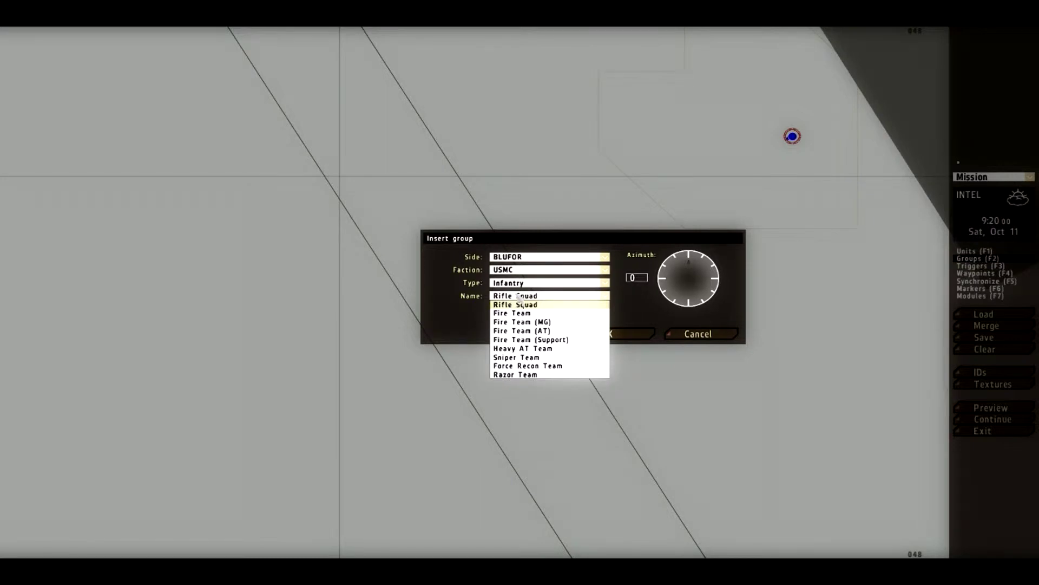
Examine the BLUFOR factions and the group options for Germany, and return the faction to USMC.
{"action": "left_click", "coordinate": [519, 270]}
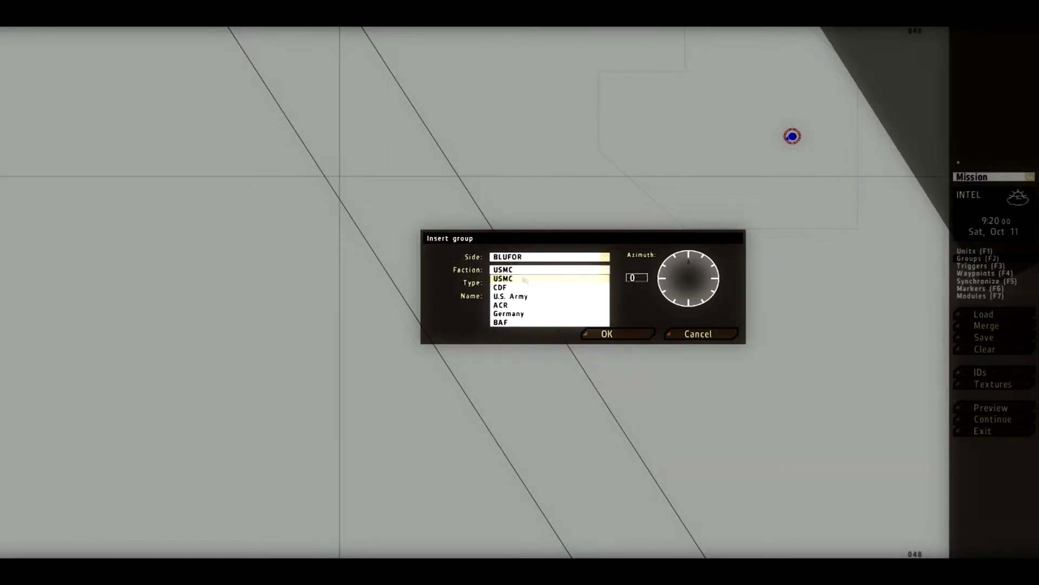
{"action": "left_click", "coordinate": [547, 313]}
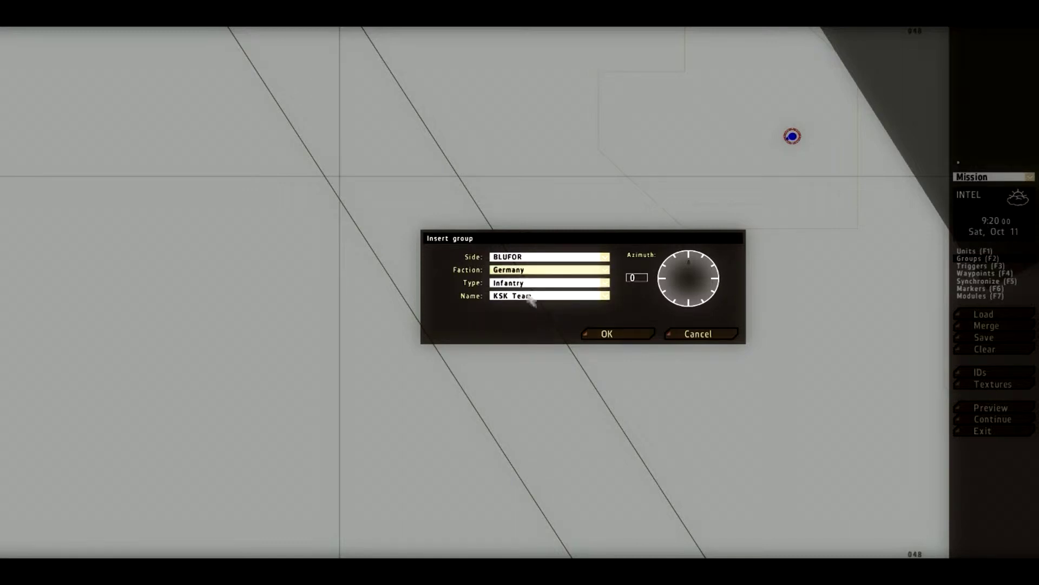
{"action": "left_click", "coordinate": [511, 284]}
{"action": "left_click", "coordinate": [511, 291]}
{"action": "left_click", "coordinate": [511, 271]}
{"action": "left_click", "coordinate": [510, 280]}
Review the USMC group types and insert the Infantry group named Rifle Squad with azimuth 0.
{"action": "left_click", "coordinate": [509, 285]}
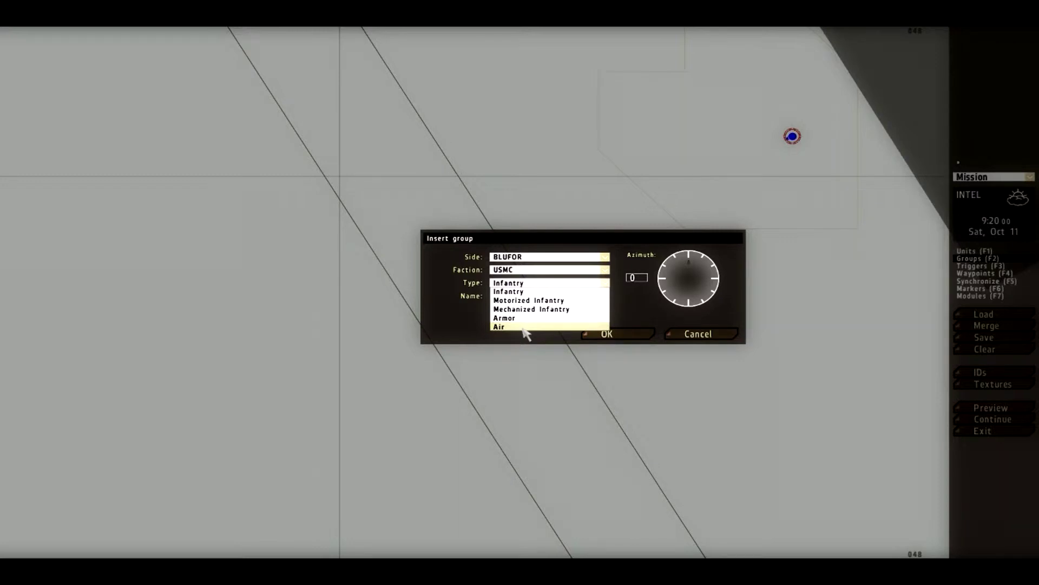
{"action": "left_click", "coordinate": [523, 292]}
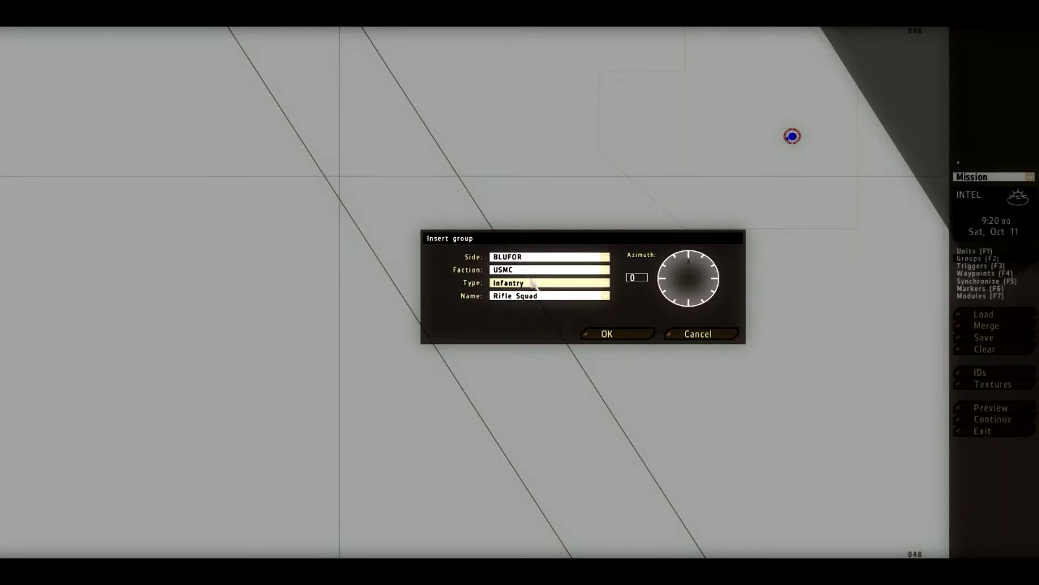
{"action": "left_click", "coordinate": [529, 284]}
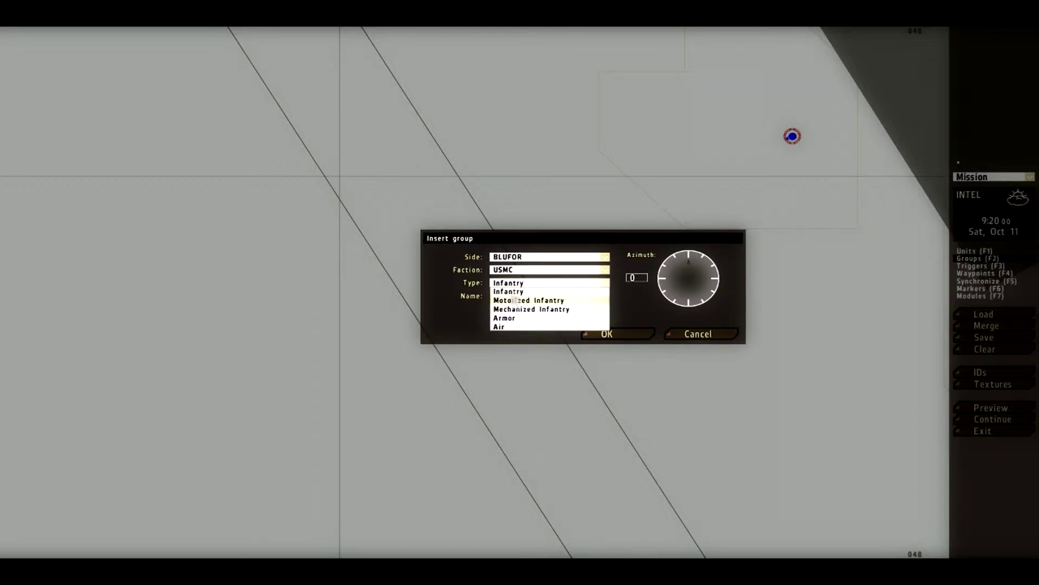
{"action": "left_click", "coordinate": [519, 292]}
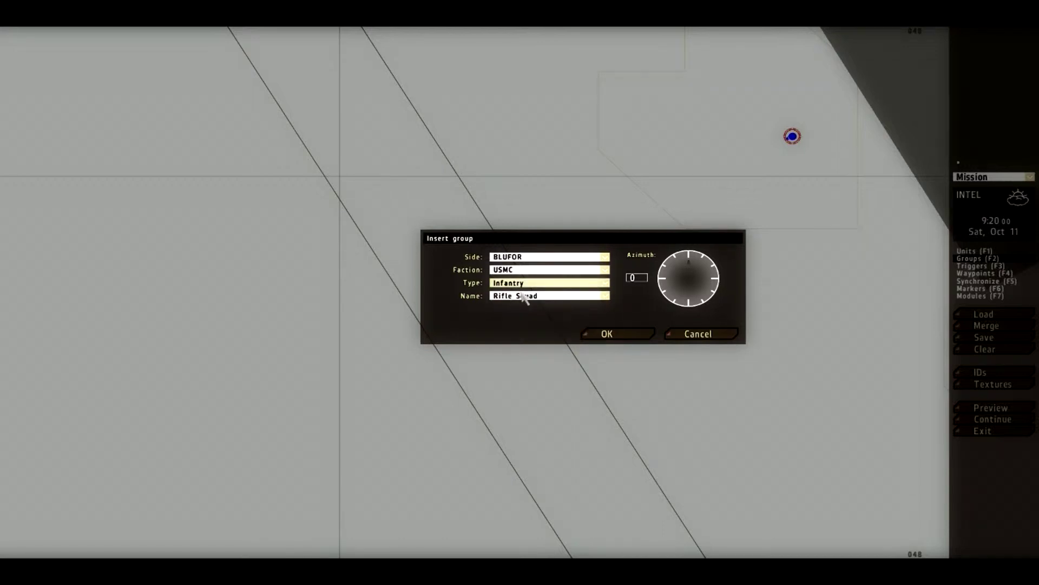
{"action": "left_click", "coordinate": [528, 297]}
{"action": "left_click", "coordinate": [528, 305]}
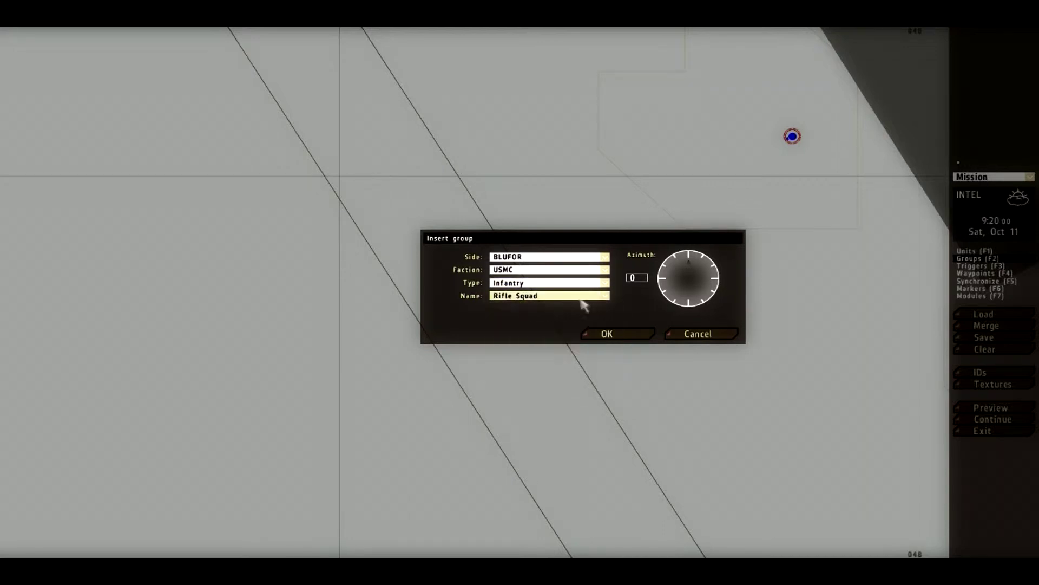
{"action": "left_click", "coordinate": [603, 334]}
Switch back to unit editing and examine the Rifle Squad's members and the Squad Leader linked to them.
{"action": "scroll", "coordinate": [606, 330], "scroll_direction": "down", "scroll_amount": 3}
{"action": "key", "text": "F1"}
{"action": "left_click_drag", "start_coordinate": [603, 313], "coordinate": [414, 279]}
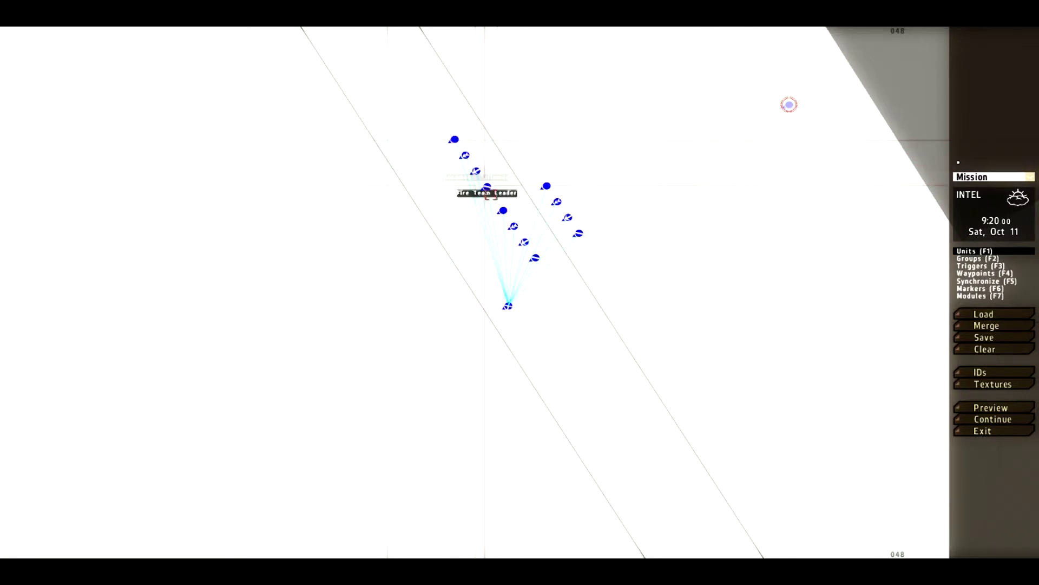
{"action": "scroll", "coordinate": [674, 259], "scroll_direction": "down", "scroll_amount": 2}
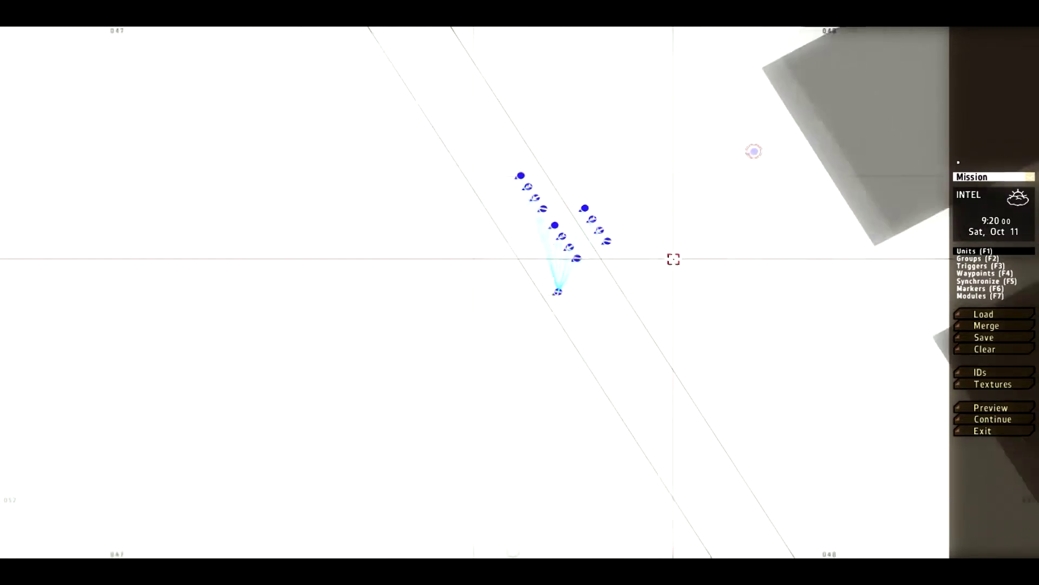
{"action": "scroll", "coordinate": [642, 300], "scroll_direction": "up", "scroll_amount": 3}
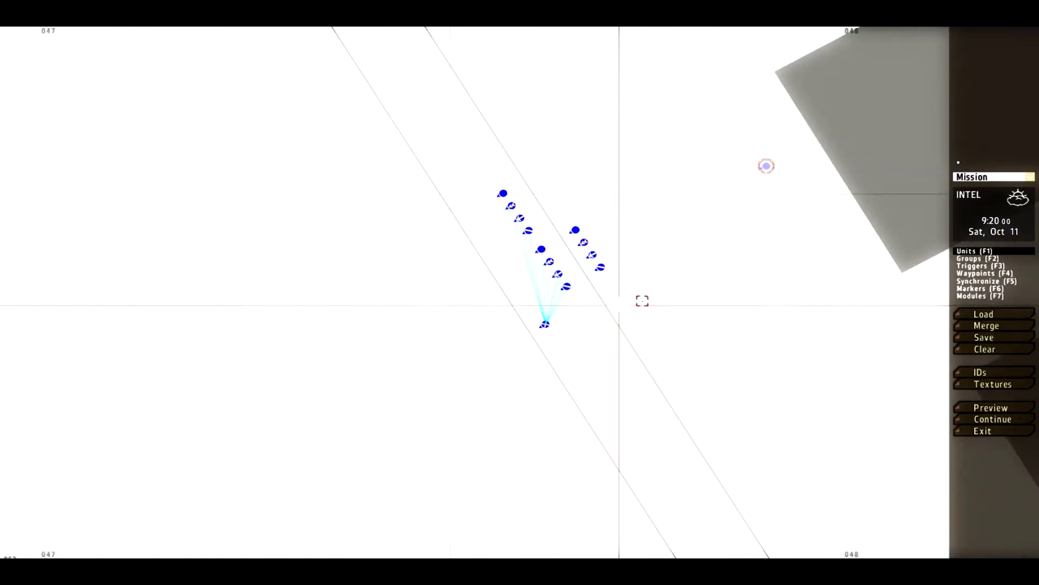
{"action": "right_click_drag", "start_coordinate": [485, 301], "coordinate": [514, 251]}
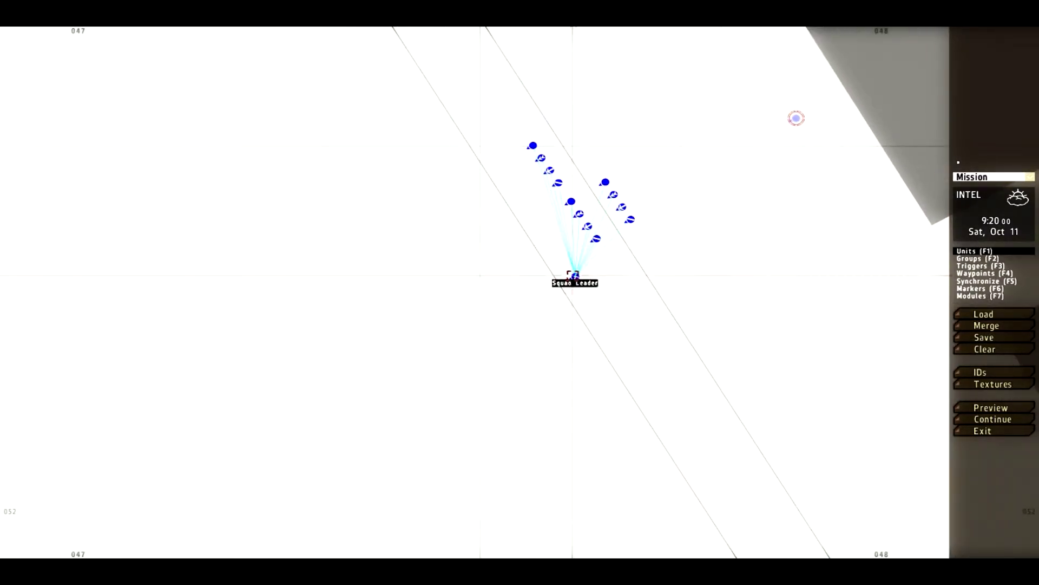
{"action": "scroll", "coordinate": [572, 275], "scroll_direction": "up", "scroll_amount": 3}
{"action": "scroll", "coordinate": [589, 273], "scroll_direction": "down", "scroll_amount": 2}
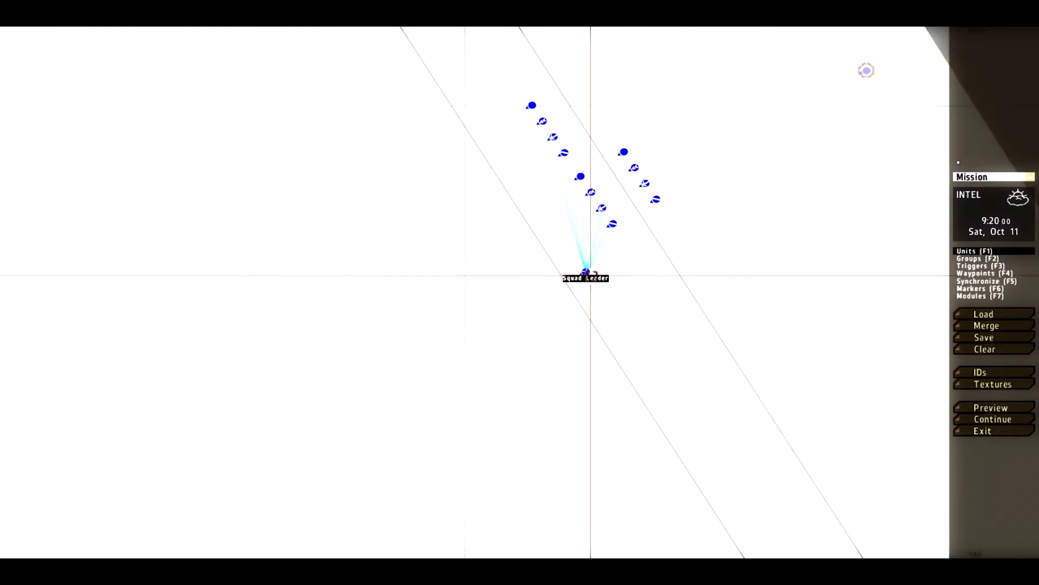
Delete the Squad Leader and most of the Rifle Squad, keeping only four soldiers.
{"action": "left_click_drag", "start_coordinate": [591, 275], "coordinate": [606, 223]}
{"action": "key", "text": "Delete"}
{"action": "key", "text": "Delete"}
{"action": "key", "text": "Delete"}
{"action": "key", "text": "Delete"}
{"action": "key", "text": "Delete"}
{"action": "key", "text": "Delete"}
{"action": "key", "text": "Delete"}
Spread the remaining squad soldiers out around the player, between the strip and the hangars.
{"action": "right_click_drag", "start_coordinate": [622, 241], "coordinate": [639, 267]}
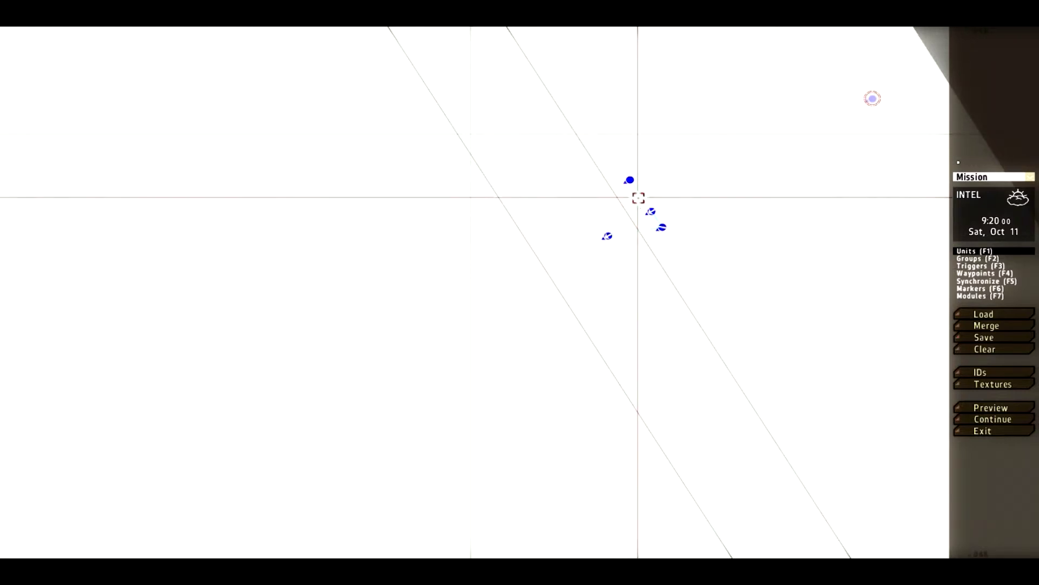
{"action": "scroll", "coordinate": [693, 237], "scroll_direction": "up", "scroll_amount": 3}
{"action": "mouse_move", "coordinate": [694, 236]}
{"action": "right_mouse_down"}
{"action": "mouse_move", "coordinate": [833, 278]}
{"action": "mouse_move", "coordinate": [705, 288]}
{"action": "right_mouse_up"}
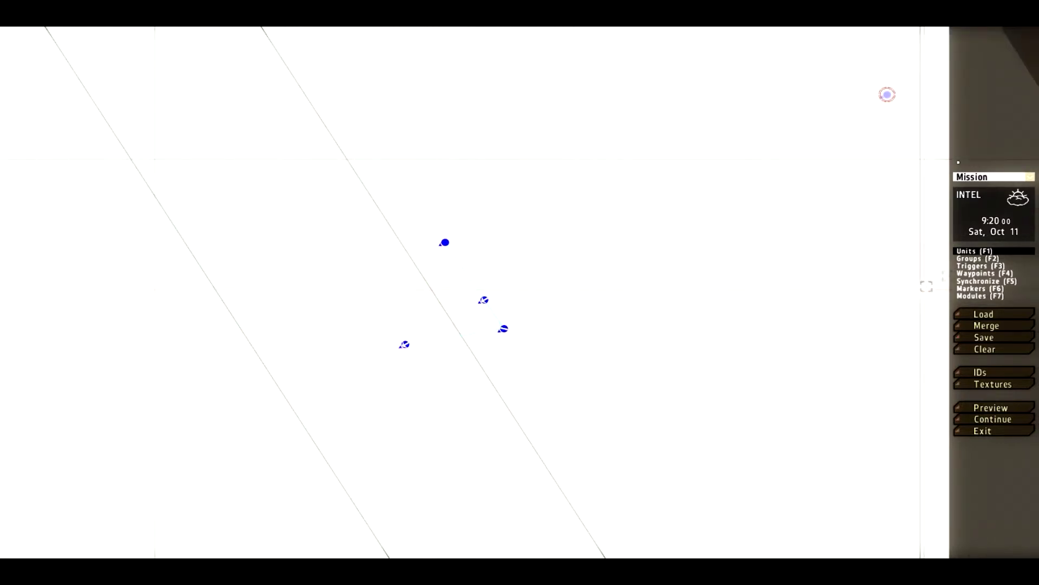
{"action": "right_click_drag", "start_coordinate": [447, 238], "coordinate": [544, 237]}
{"action": "left_click_drag", "start_coordinate": [543, 238], "coordinate": [663, 159]}
{"action": "scroll", "coordinate": [582, 317], "scroll_direction": "down", "scroll_amount": 3}
{"action": "left_click_drag", "start_coordinate": [538, 399], "coordinate": [693, 336]}
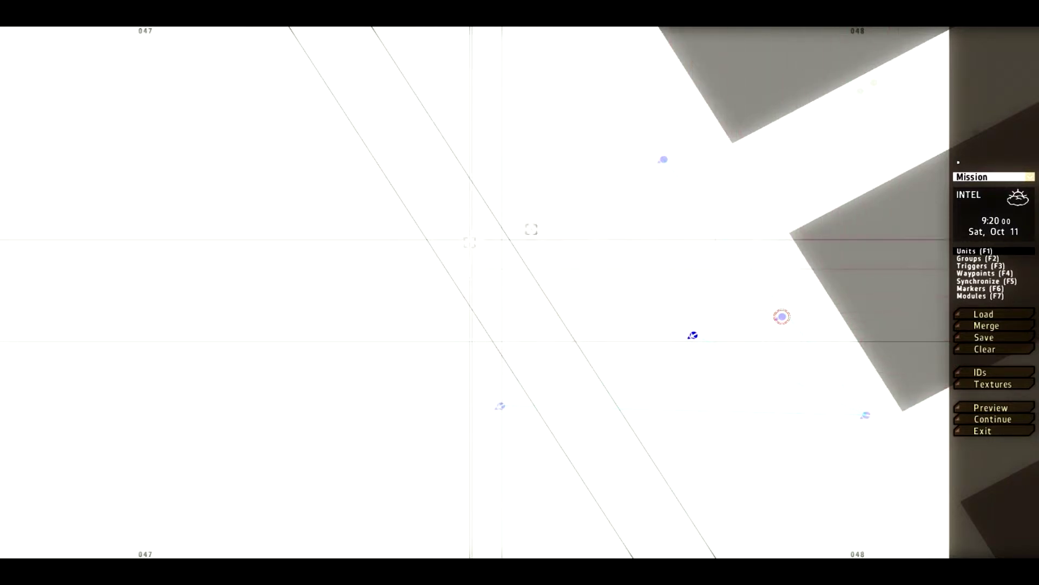
Preview the mission to check the soldiers standing around the player, and abort back to the editor.
{"action": "left_click", "coordinate": [998, 409]}
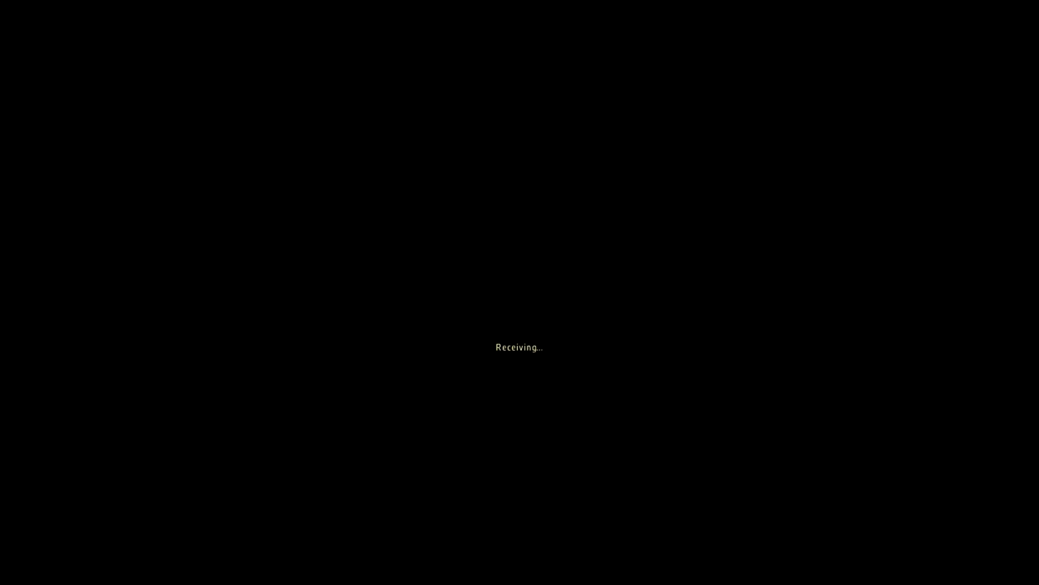
{"action": "key", "text": "KP_Enter"}
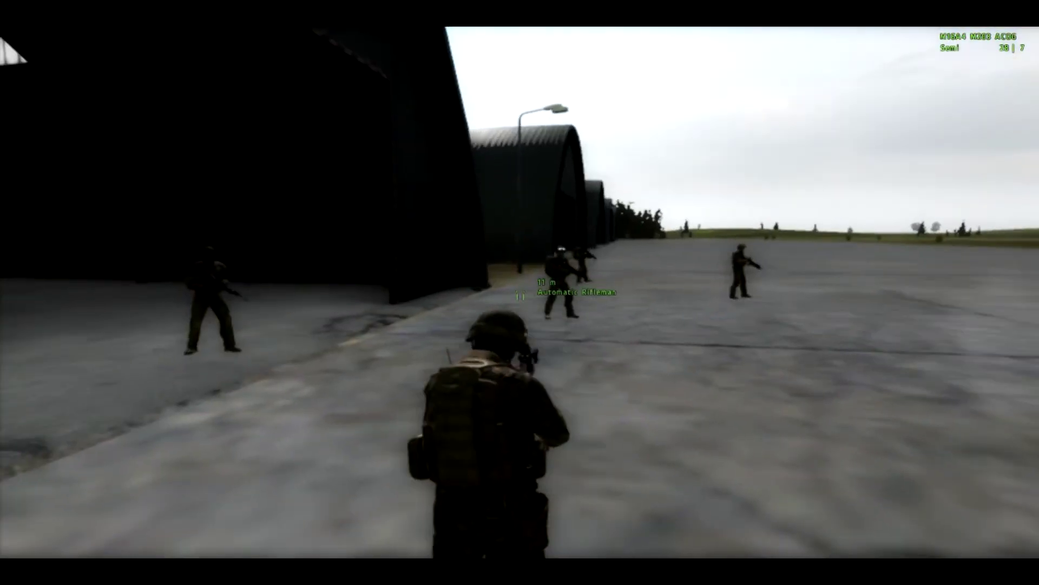
{"action": "left_click", "coordinate": [520, 295]}
{"action": "left_click", "coordinate": [520, 295]}
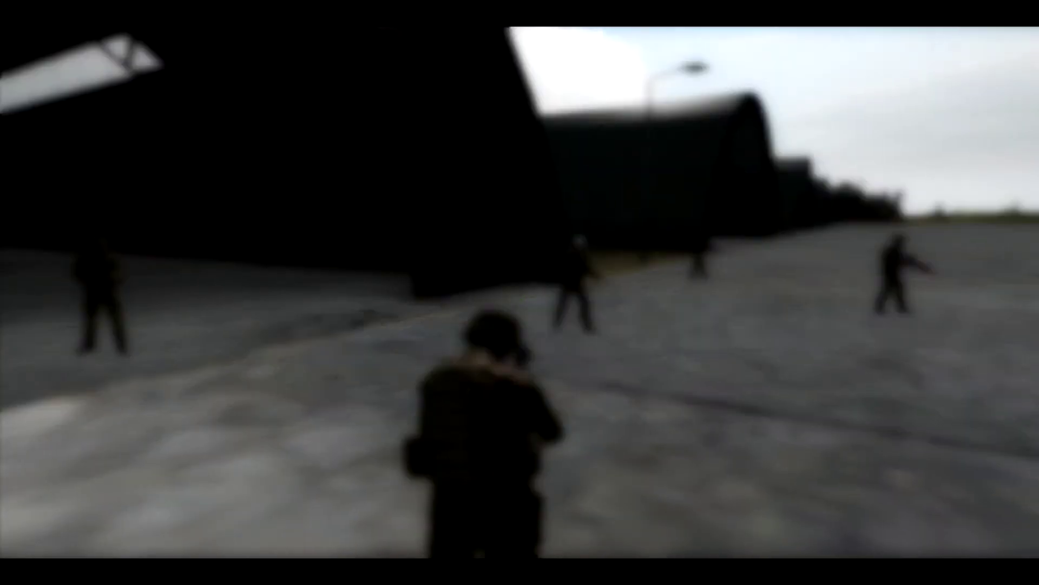
{"action": "left_click", "coordinate": [386, 319]}
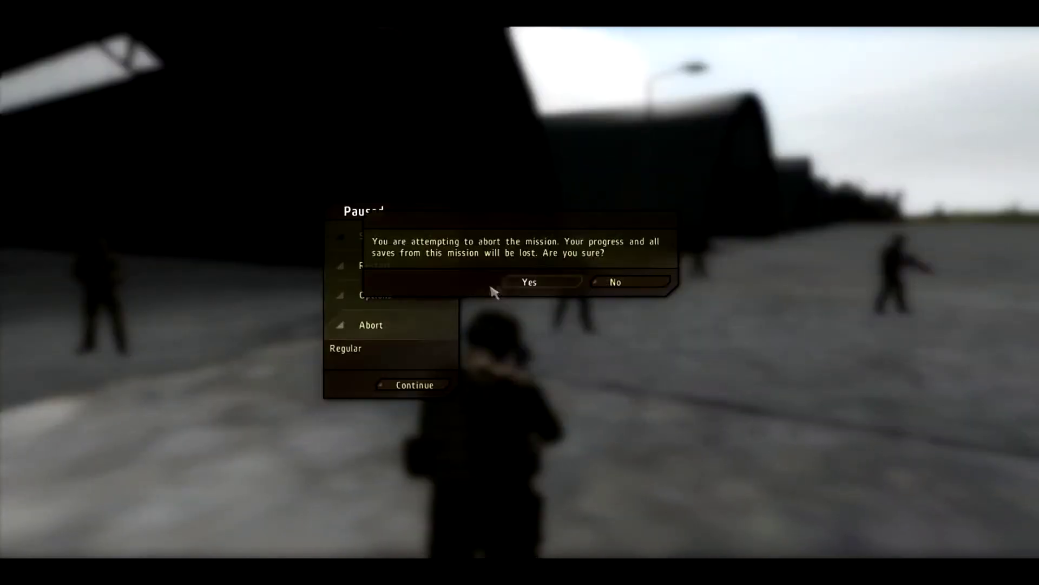
{"action": "left_click", "coordinate": [528, 282]}
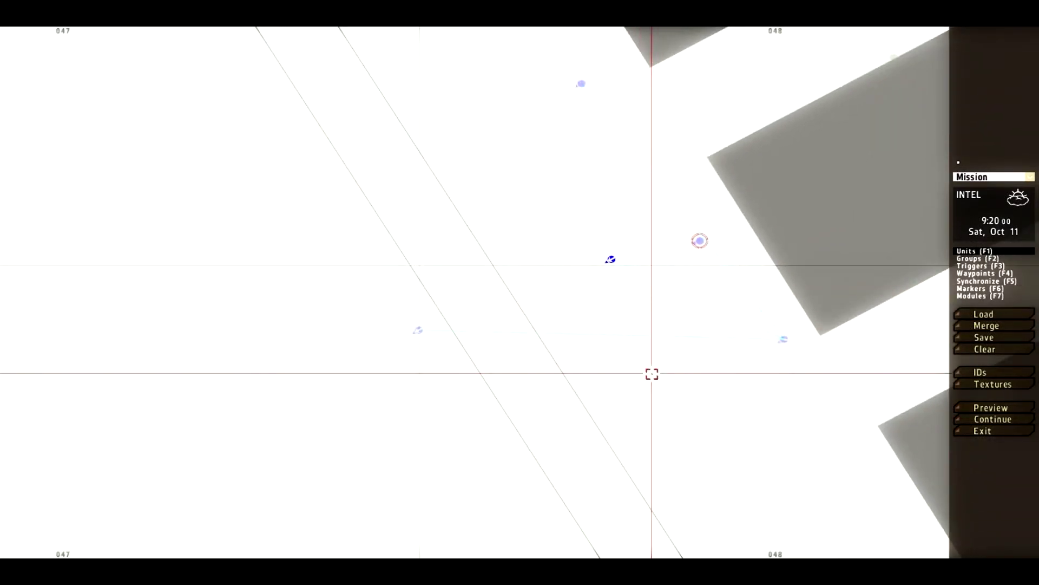
Set the Special option of the Fire Team Leader southeast of the player to None.
{"action": "scroll", "coordinate": [771, 343], "scroll_direction": "up", "scroll_amount": 4}
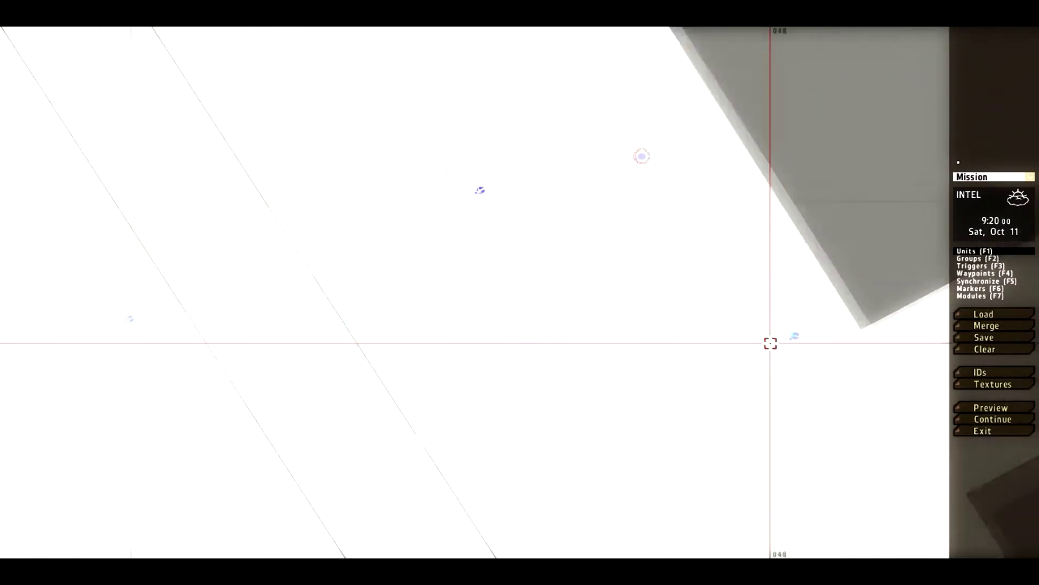
{"action": "double_click", "coordinate": [700, 320]}
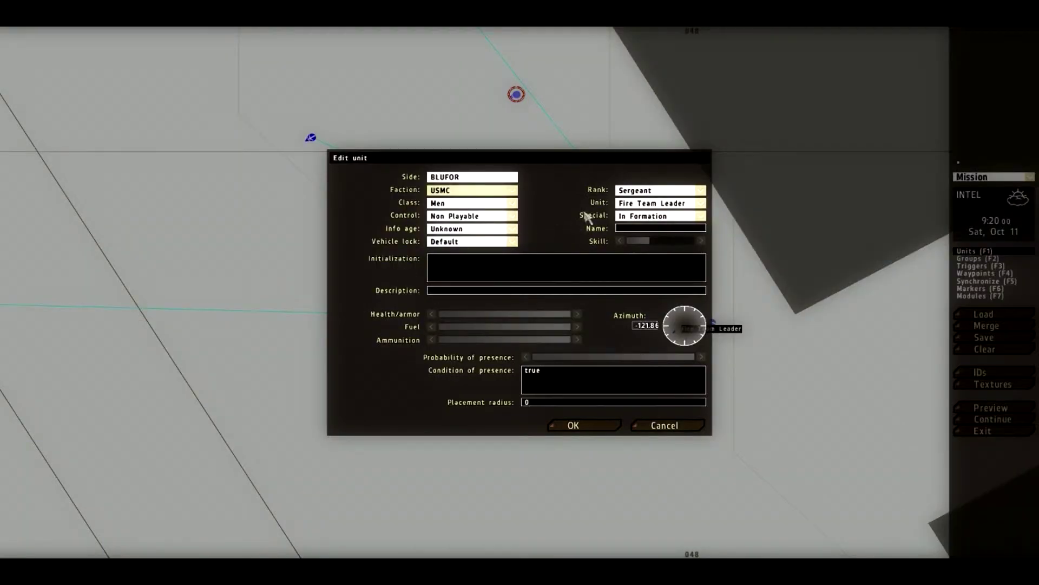
{"action": "left_click", "coordinate": [633, 220]}
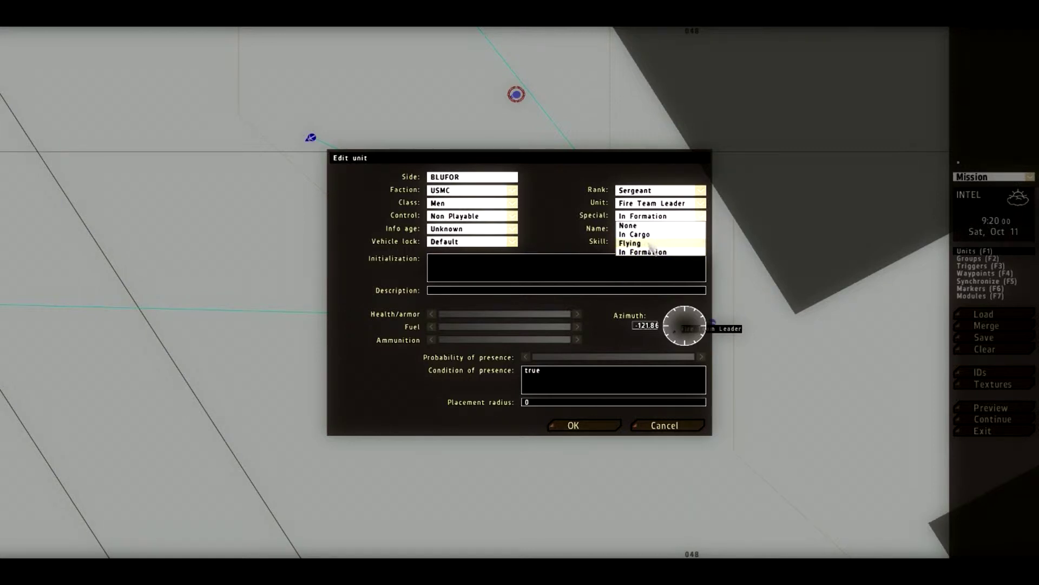
{"action": "left_click", "coordinate": [632, 226]}
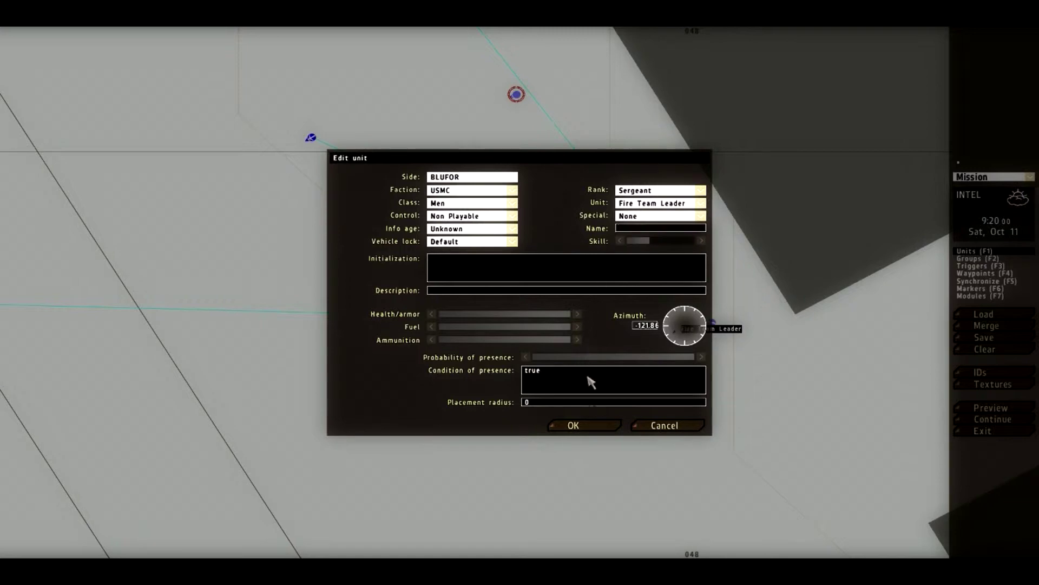
{"action": "left_click", "coordinate": [573, 425]}
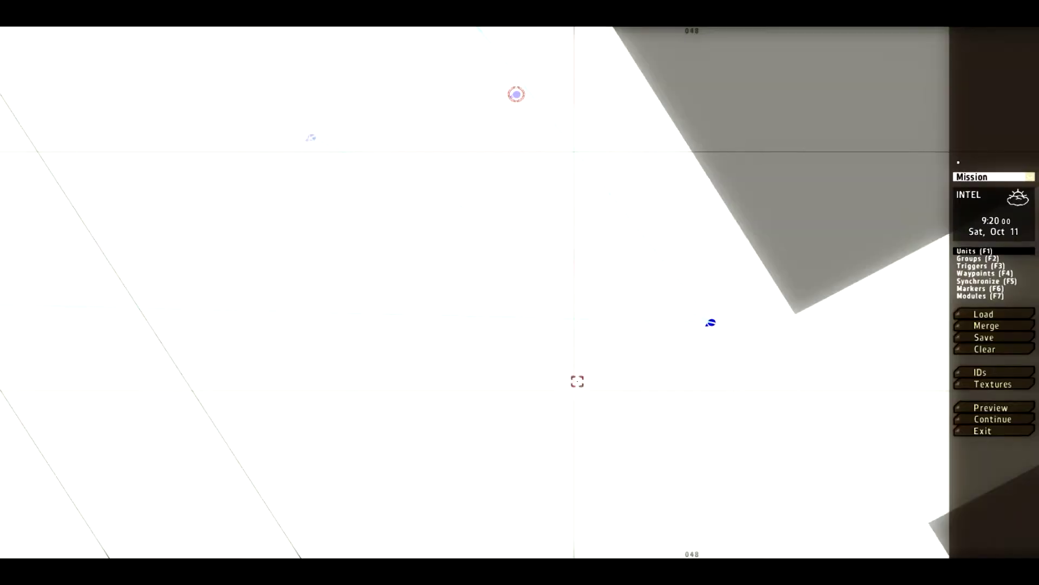
Set the Special option of the Automatic Rifleman west of the player to None.
{"action": "double_click", "coordinate": [371, 278]}
{"action": "left_click", "coordinate": [667, 426]}
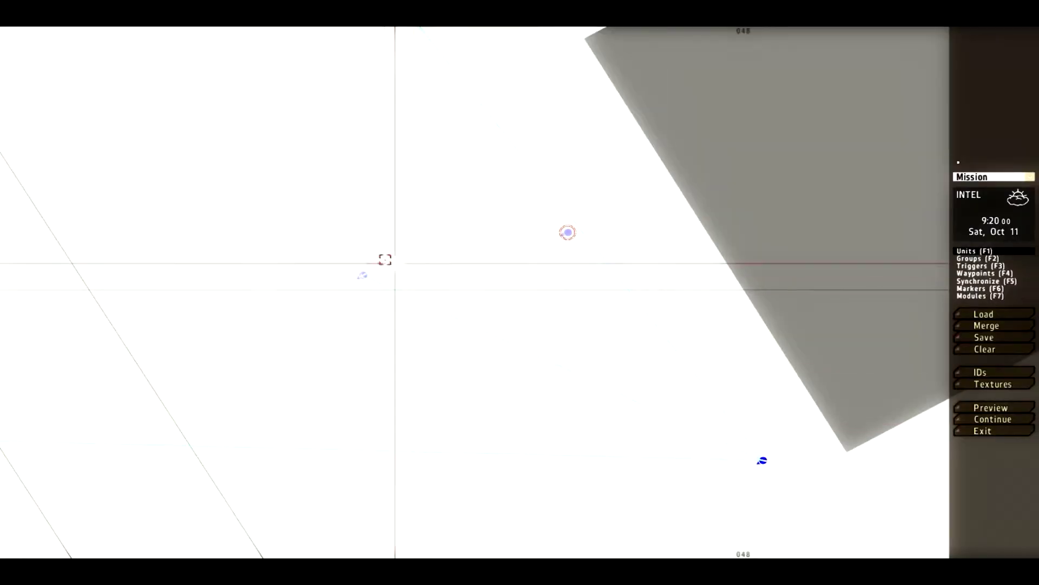
{"action": "double_click", "coordinate": [362, 275]}
{"action": "left_click", "coordinate": [648, 216]}
{"action": "left_click", "coordinate": [642, 226]}
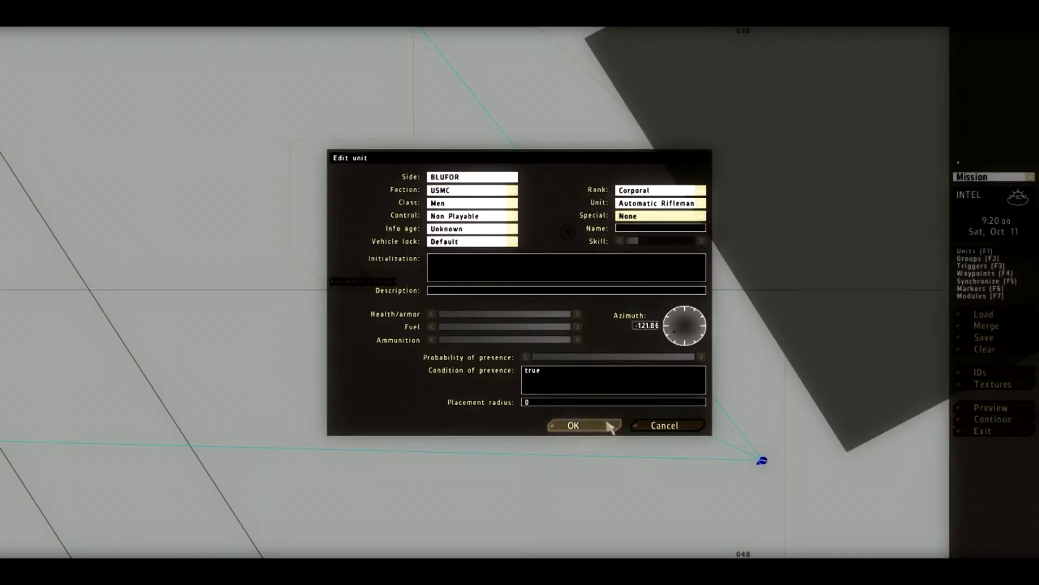
{"action": "left_click", "coordinate": [587, 425]}
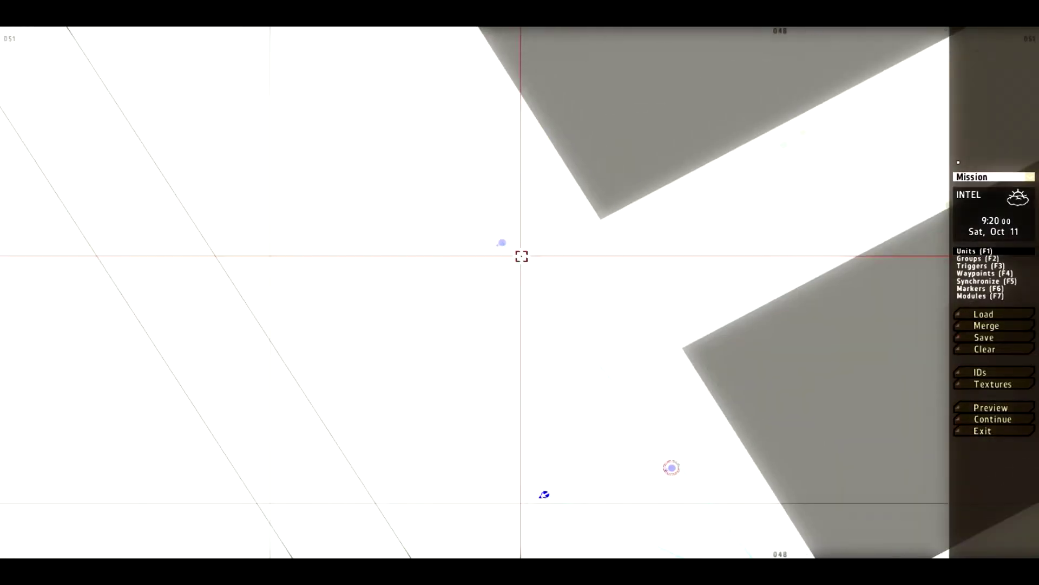
Go through the unit settings of the Rifleman north of the player and the Automatic Rifleman to the west, and accept them.
{"action": "double_click", "coordinate": [495, 219]}
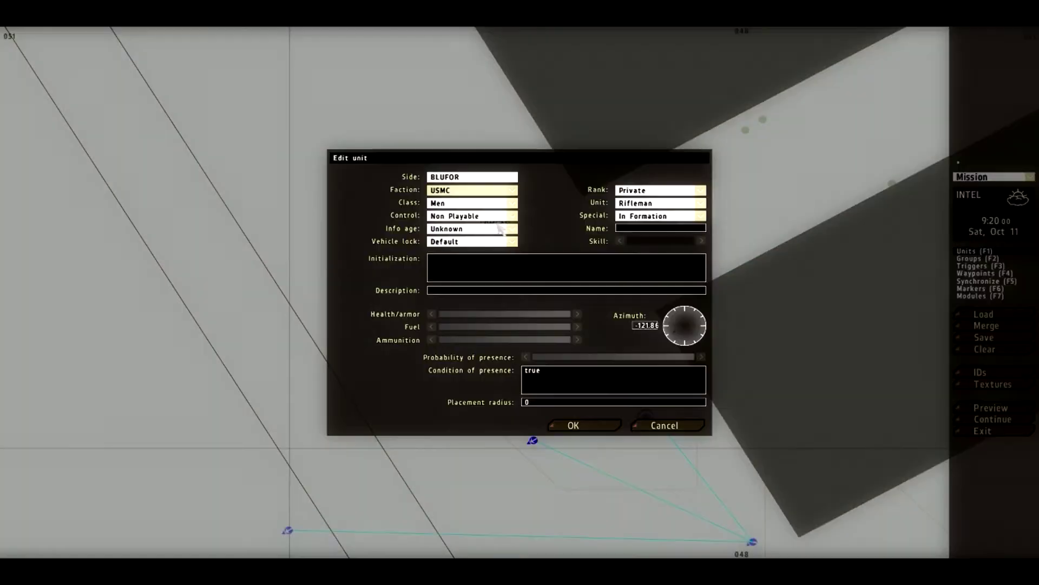
{"action": "left_click", "coordinate": [616, 428]}
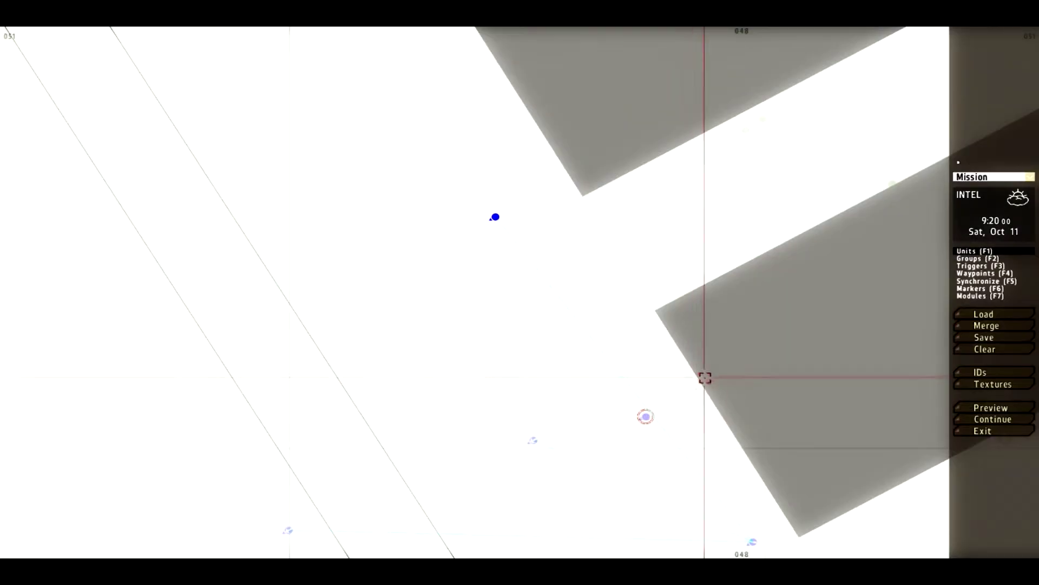
{"action": "double_click", "coordinate": [641, 219]}
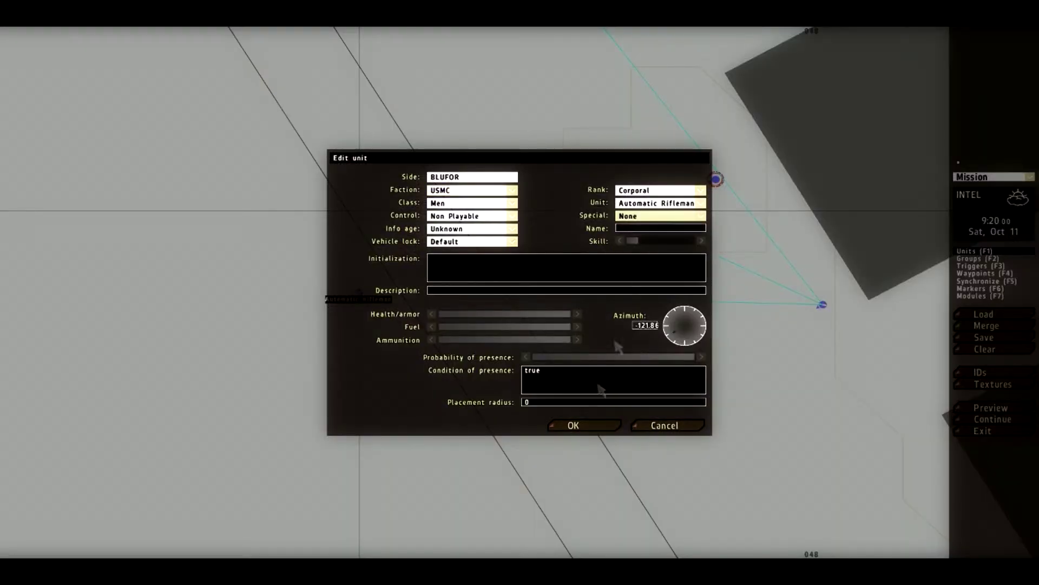
{"action": "left_click", "coordinate": [584, 426]}
Preview the mission to check where the squad members stand around the player, and abort back to the editor.
{"action": "left_click", "coordinate": [989, 410]}
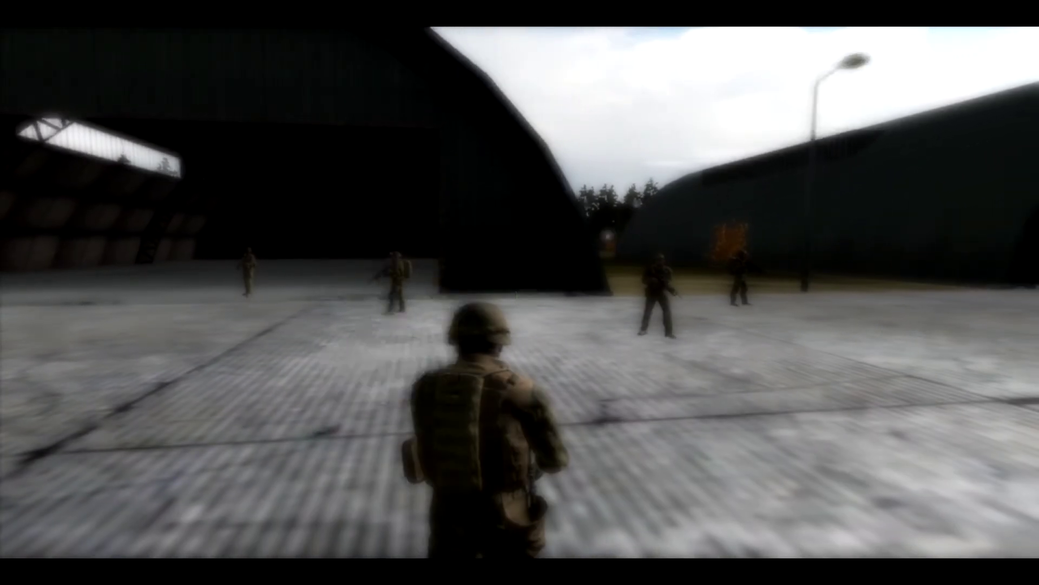
{"action": "key", "text": "Escape"}
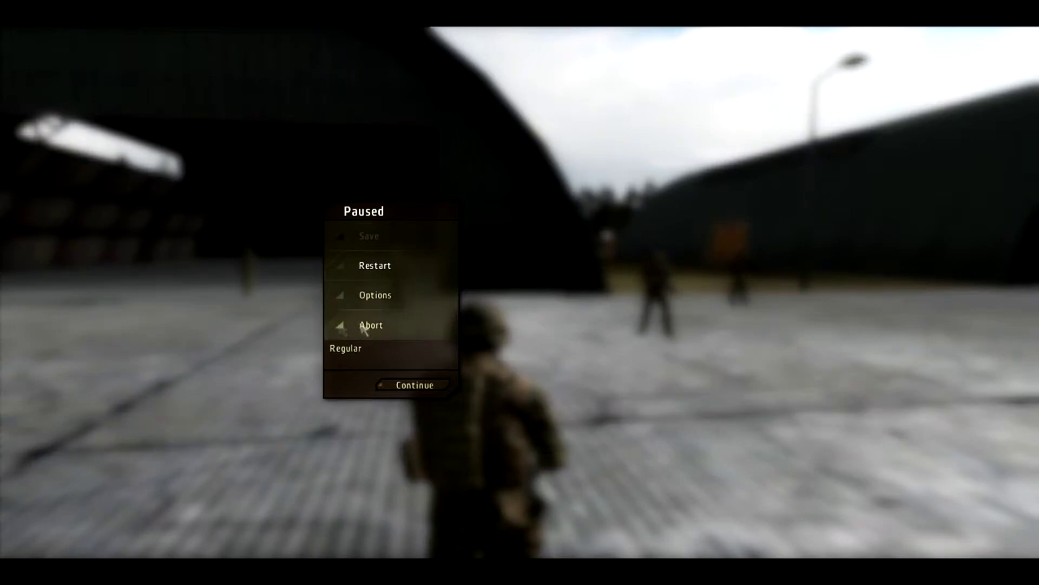
{"action": "left_click", "coordinate": [445, 328]}
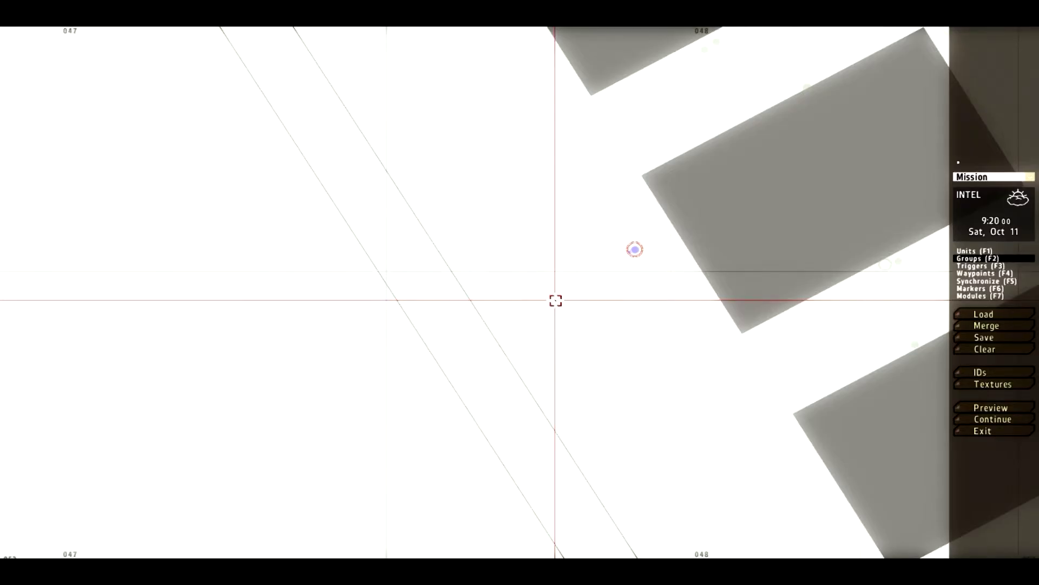
Insert a BLUFOR USMC Infantry group of the Fire Team kind between the strip and the player.
{"action": "double_click", "coordinate": [455, 277]}
{"action": "left_click", "coordinate": [520, 258]}
{"action": "left_click", "coordinate": [523, 265]}
{"action": "left_click", "coordinate": [514, 296]}
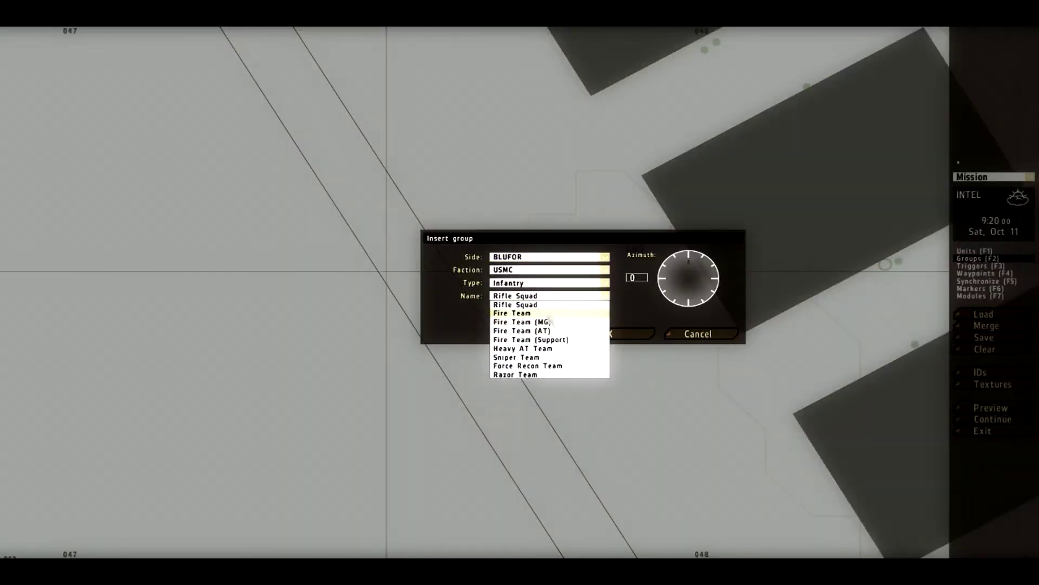
{"action": "left_click", "coordinate": [547, 314]}
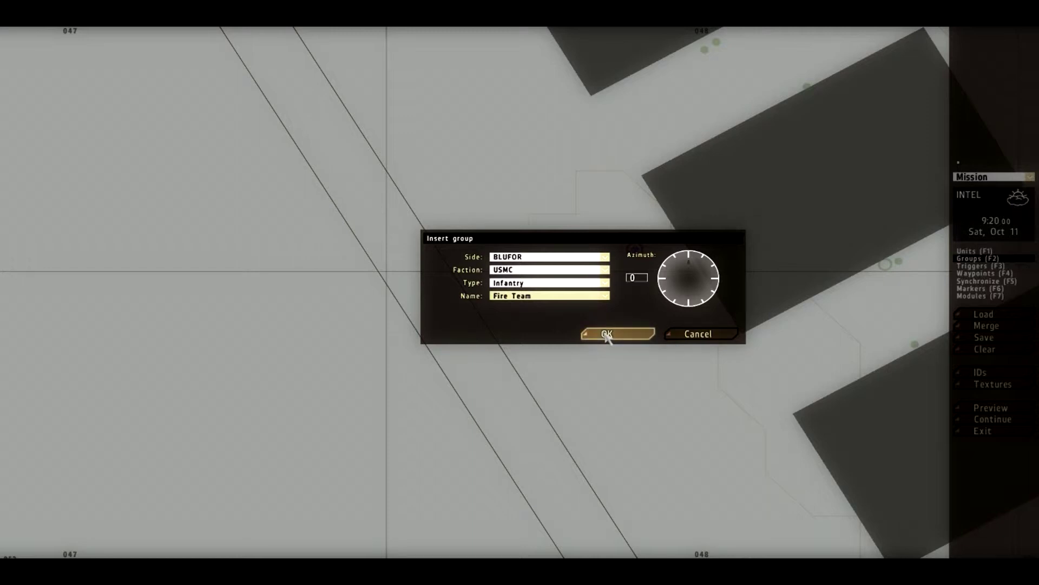
{"action": "left_click", "coordinate": [606, 334]}
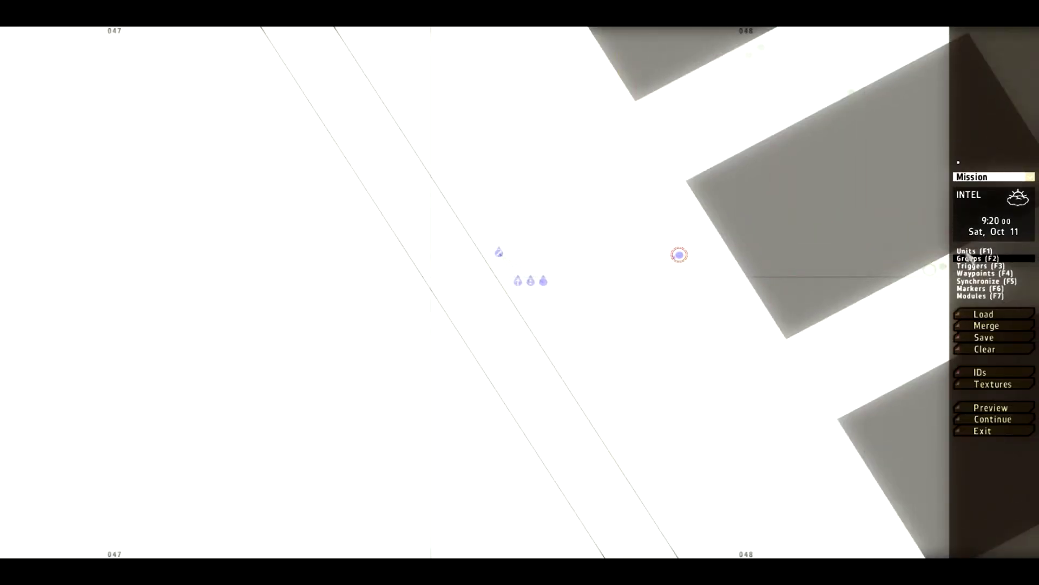
Move the Fire Team closer to the player and rotate the whole formation to face roughly west.
{"action": "scroll", "coordinate": [558, 287], "scroll_direction": "up", "scroll_amount": 4}
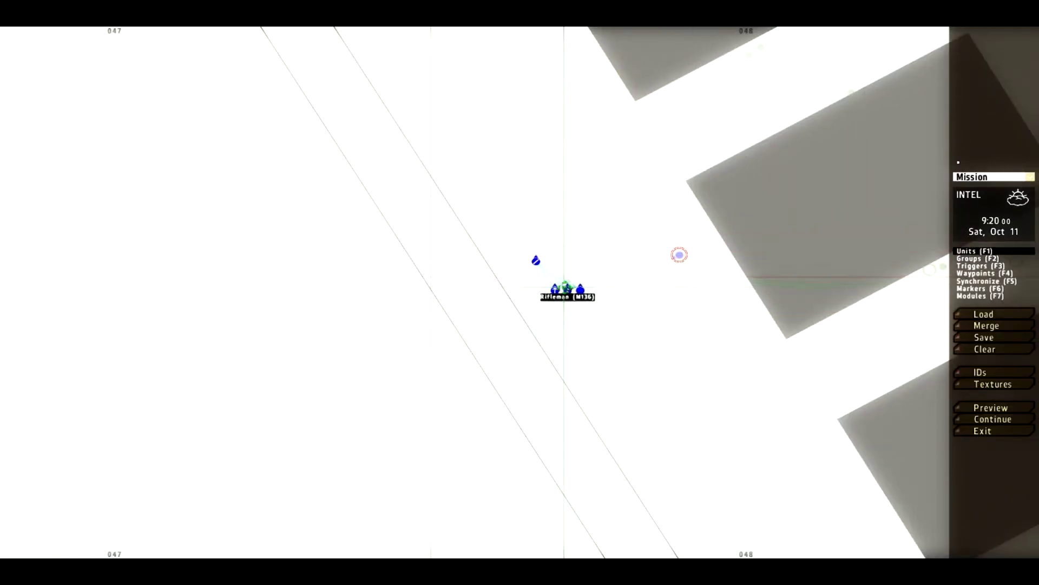
{"action": "left_click_drag", "start_coordinate": [626, 278], "coordinate": [696, 209], "text": "shift"}
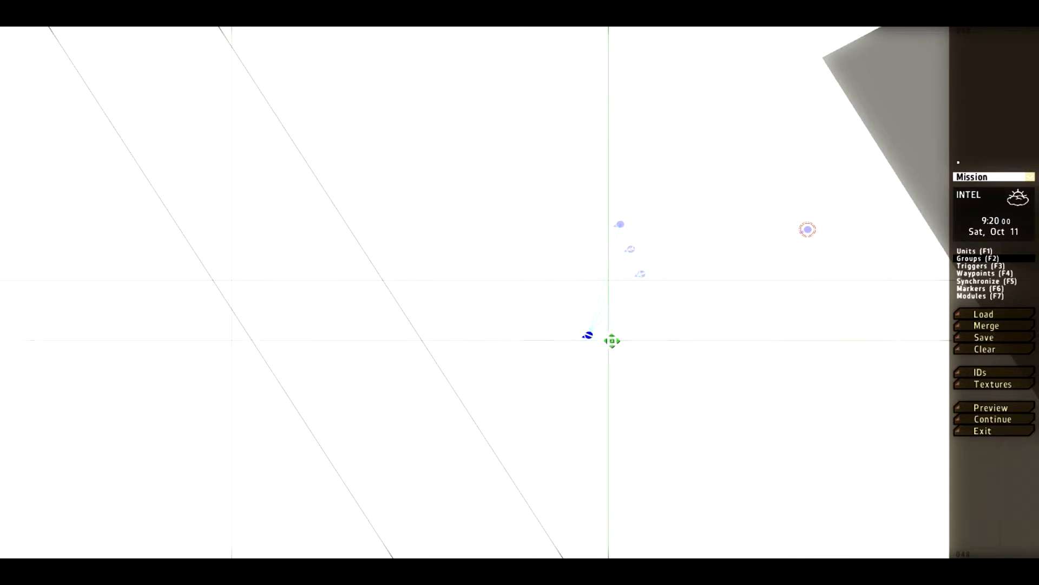
Examine the individual Fire Team members and how they are linked to their leader.
{"action": "left_click", "coordinate": [638, 275]}
{"action": "left_click", "coordinate": [628, 248]}
{"action": "scroll", "coordinate": [618, 221], "scroll_direction": "down", "scroll_amount": 3}
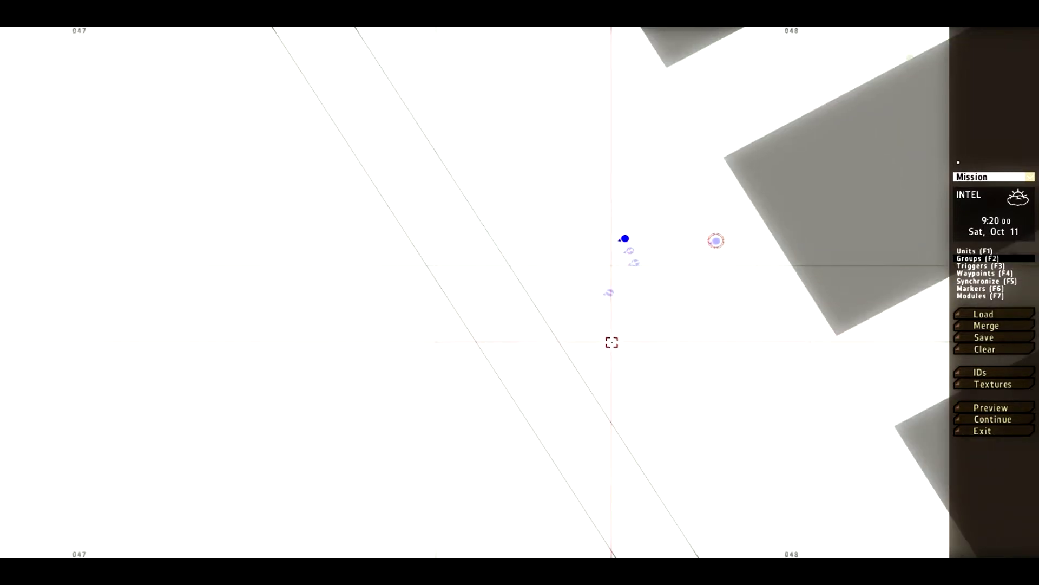
{"action": "scroll", "coordinate": [610, 342], "scroll_direction": "up", "scroll_amount": 5}
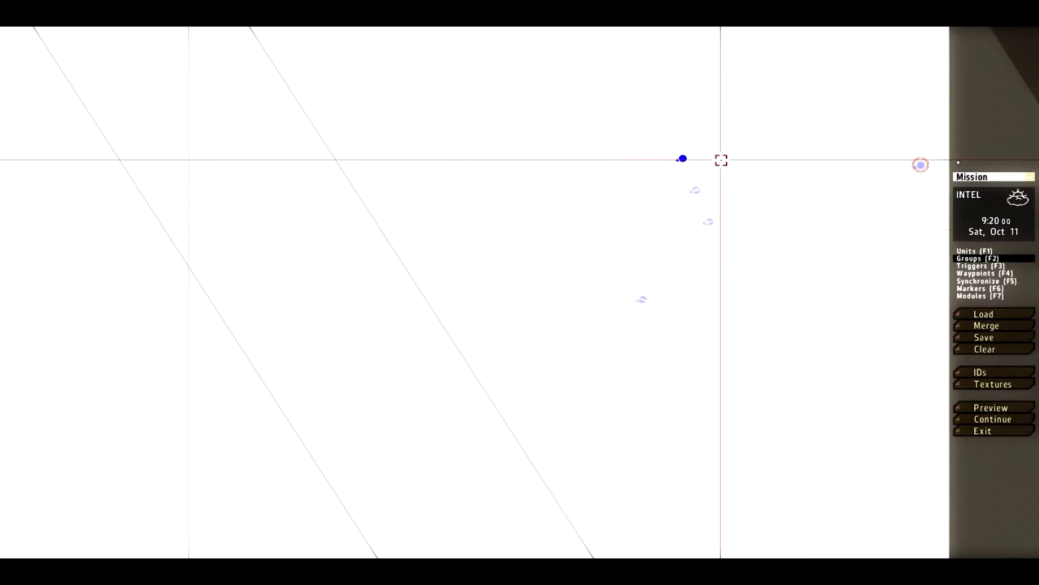
{"action": "scroll", "coordinate": [754, 248], "scroll_direction": "down", "scroll_amount": 3}
{"action": "scroll", "coordinate": [823, 275], "scroll_direction": "down", "scroll_amount": 2}
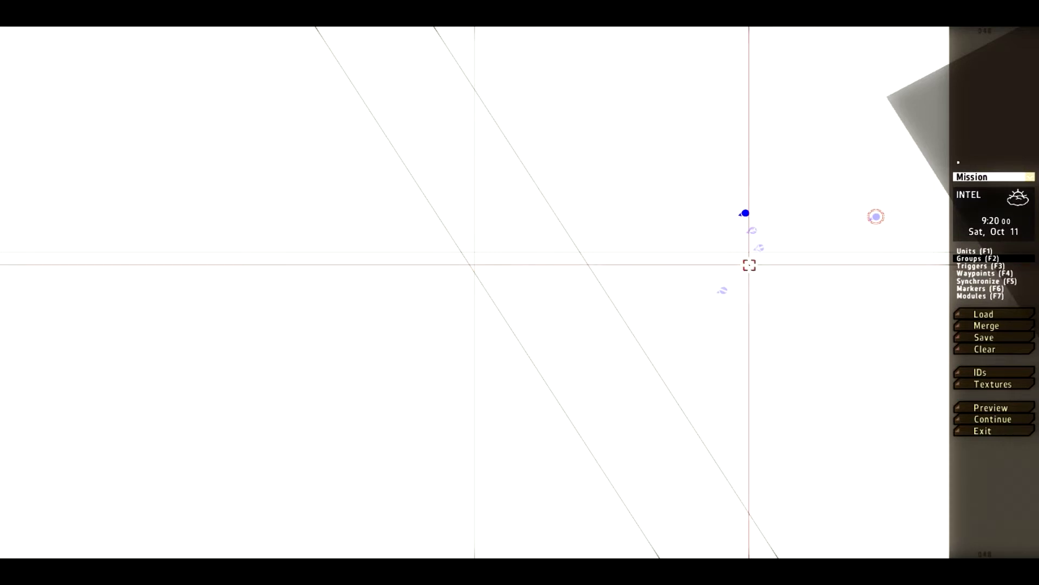
{"action": "scroll", "coordinate": [749, 265], "scroll_direction": "up", "scroll_amount": 3}
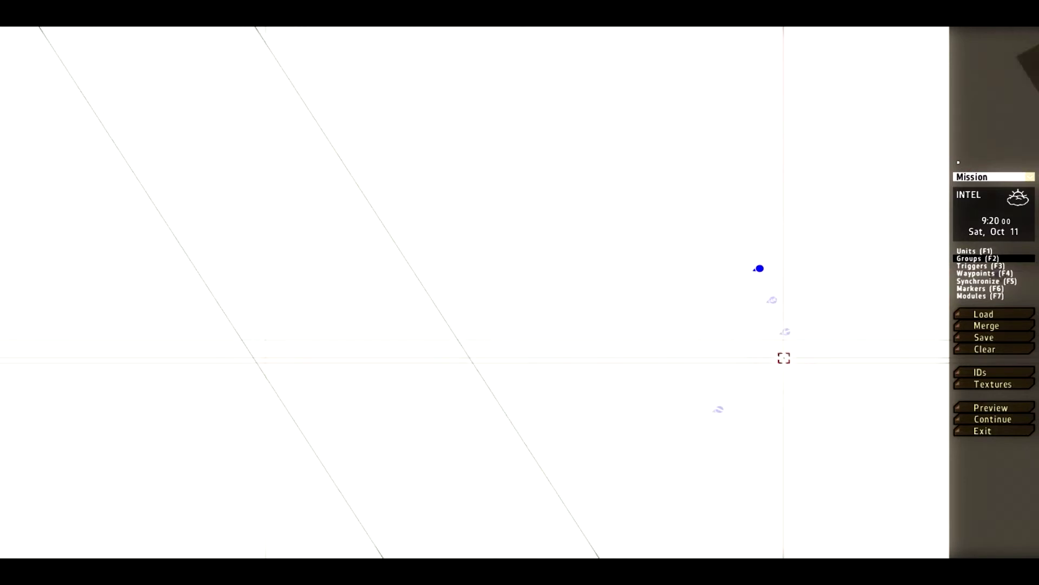
{"action": "left_click", "coordinate": [715, 316]}
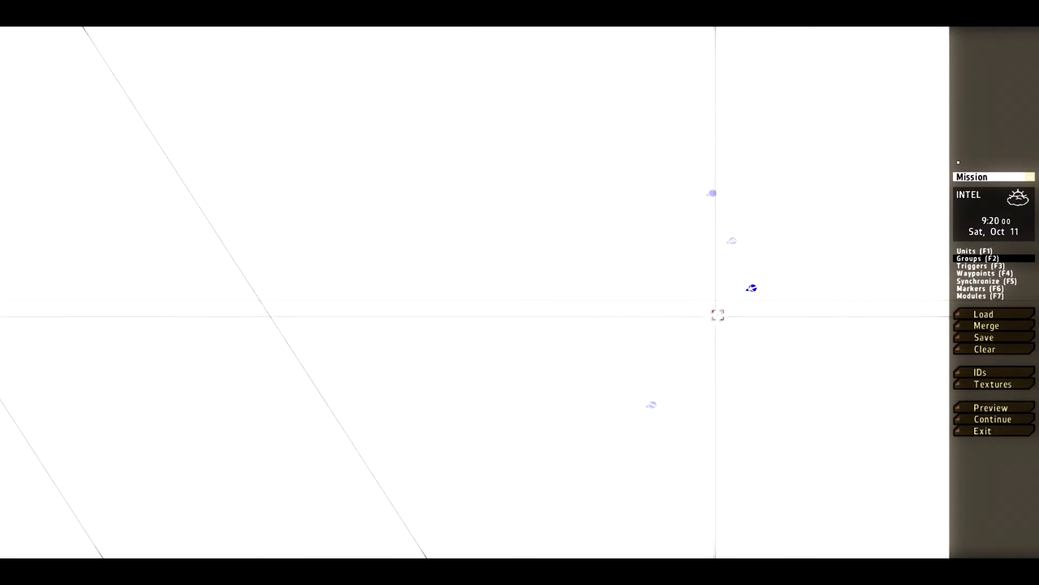
{"action": "left_click", "coordinate": [732, 240]}
{"action": "left_click", "coordinate": [652, 402]}
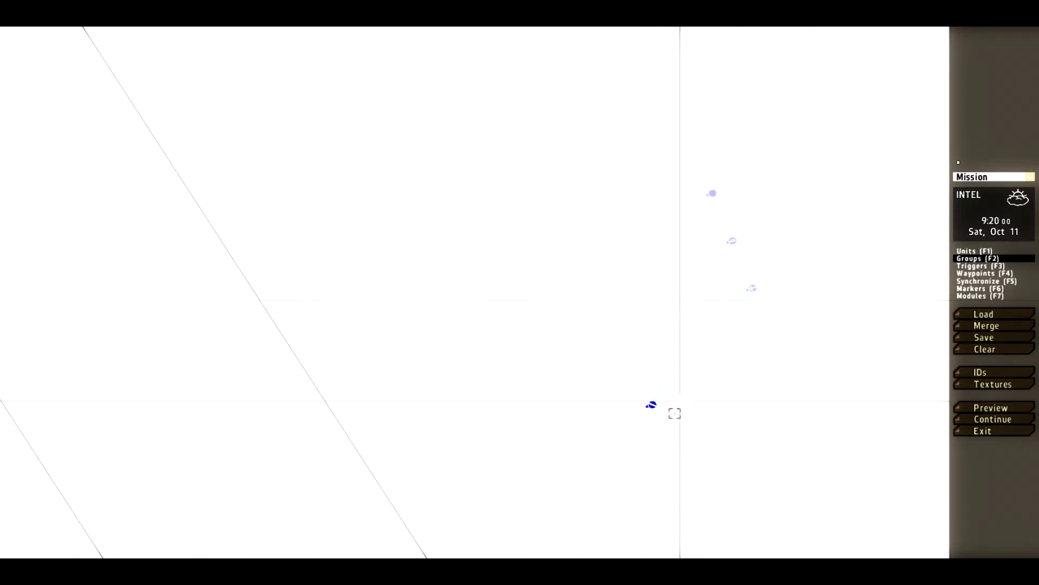
{"action": "left_click", "coordinate": [750, 286]}
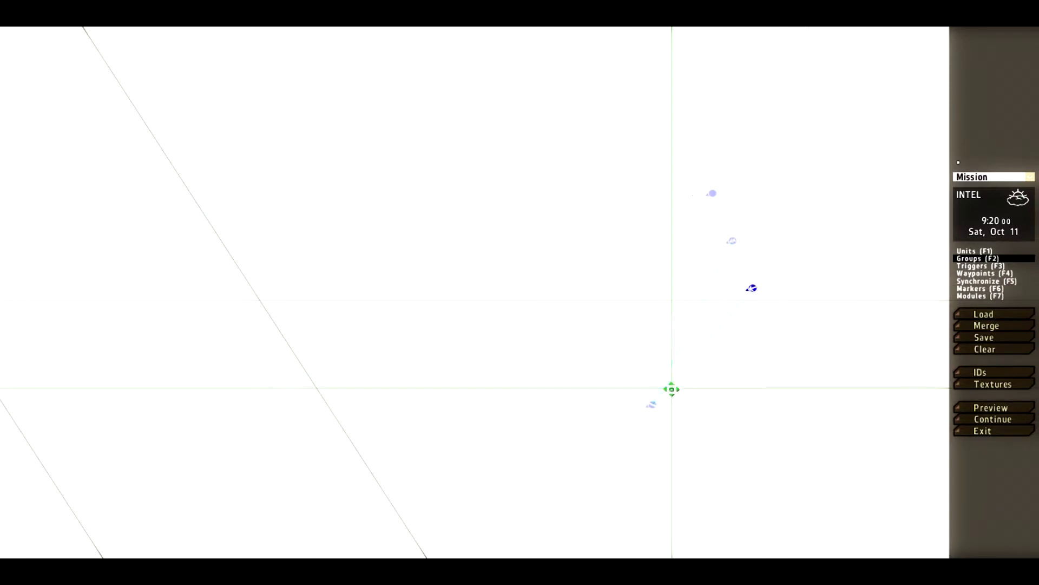
{"action": "left_click", "coordinate": [695, 245]}
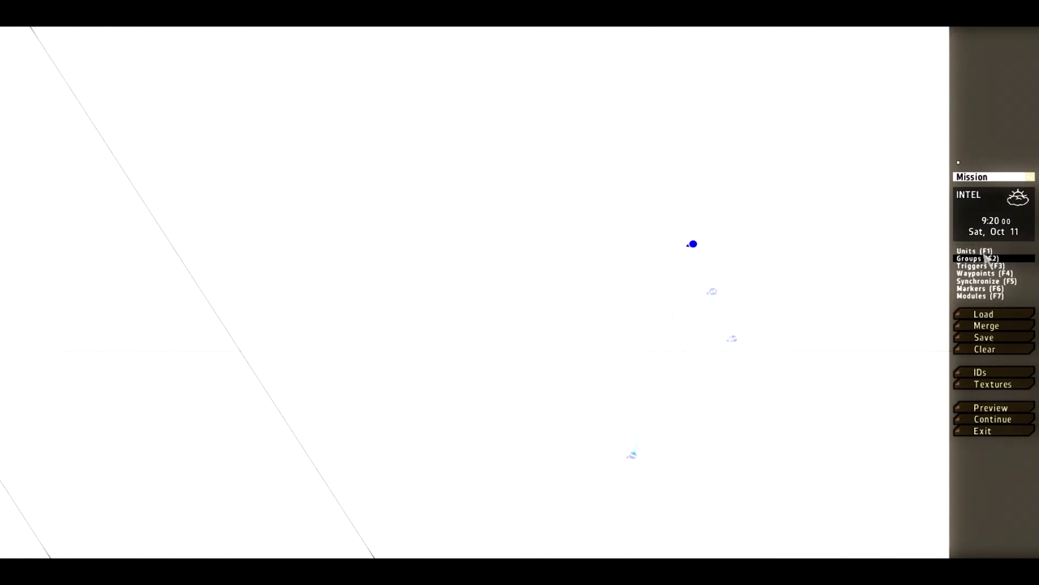
Look through the Special options of the Fire Team Leader, and cancel the unit dialog.
{"action": "double_click", "coordinate": [636, 454]}
{"action": "left_click", "coordinate": [647, 216]}
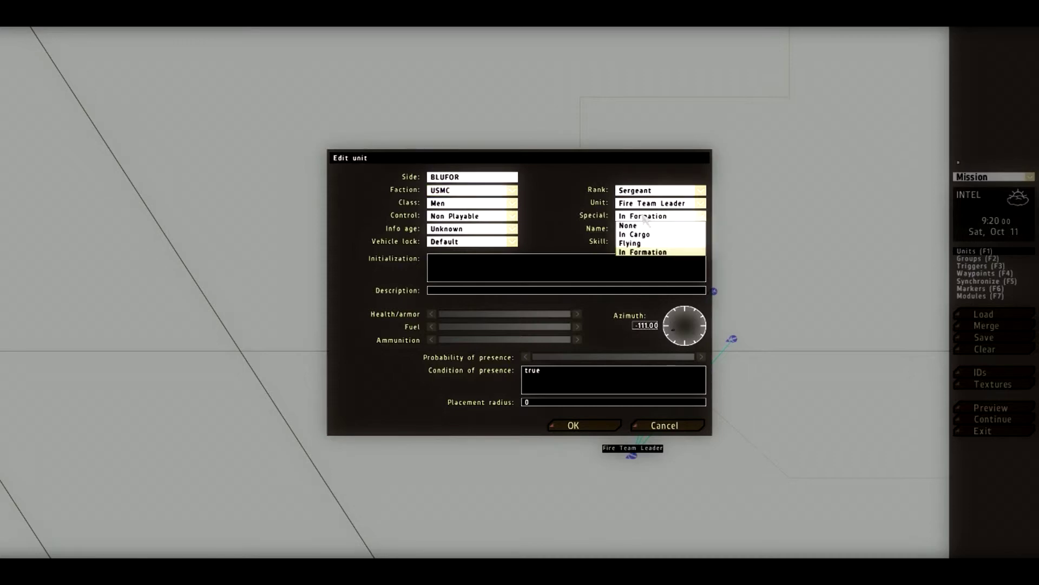
{"action": "left_click", "coordinate": [667, 426]}
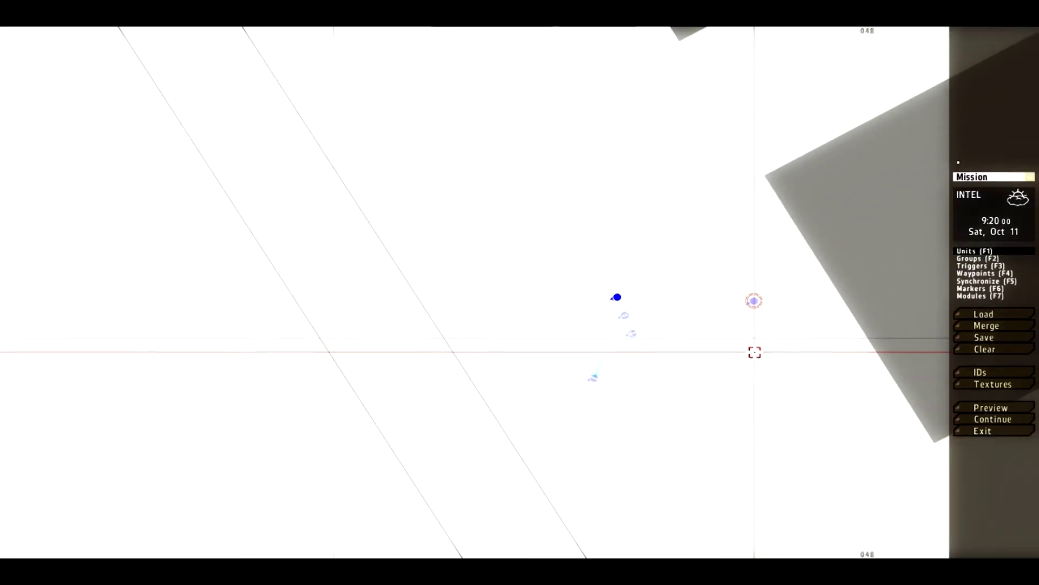
Start a trigger on the strip southeast of the player, with Axis a and Axis b of 10 and BLUFOR activation.
{"action": "scroll", "coordinate": [612, 317], "scroll_direction": "up", "scroll_amount": 3}
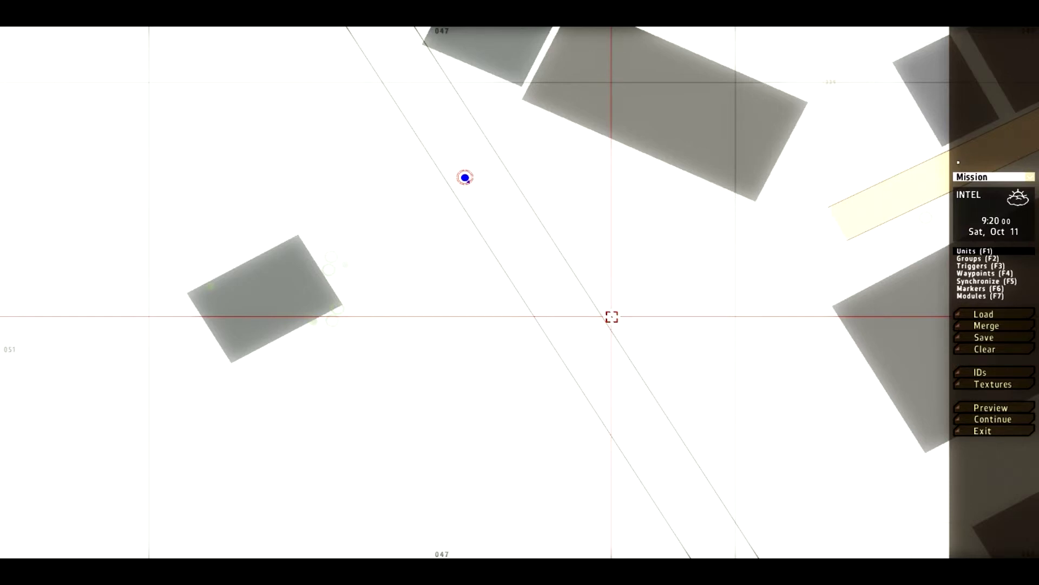
{"action": "left_click", "coordinate": [980, 266]}
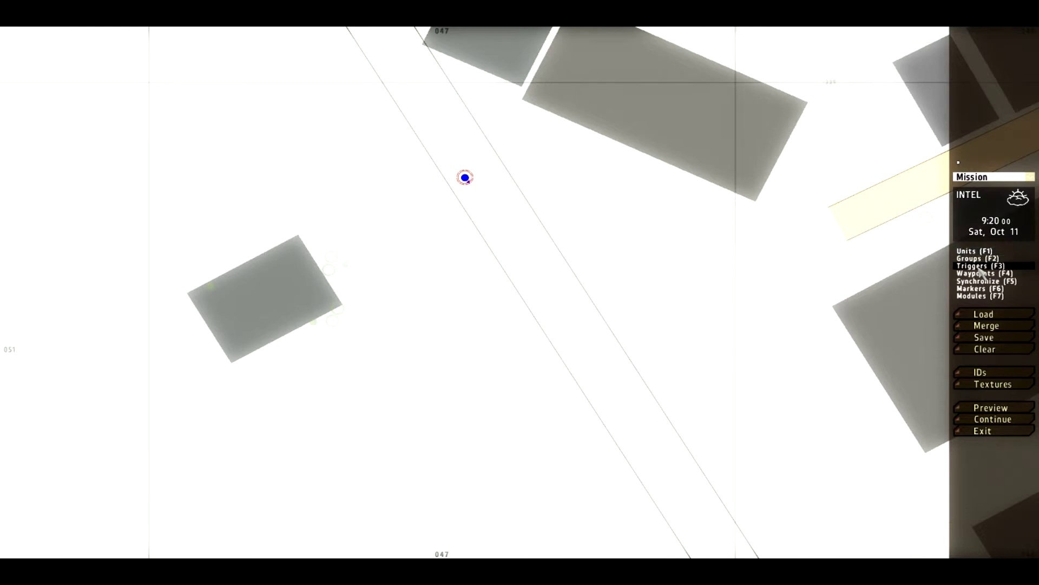
{"action": "right_click_drag", "start_coordinate": [612, 351], "coordinate": [618, 308]}
{"action": "double_click", "coordinate": [520, 203]}
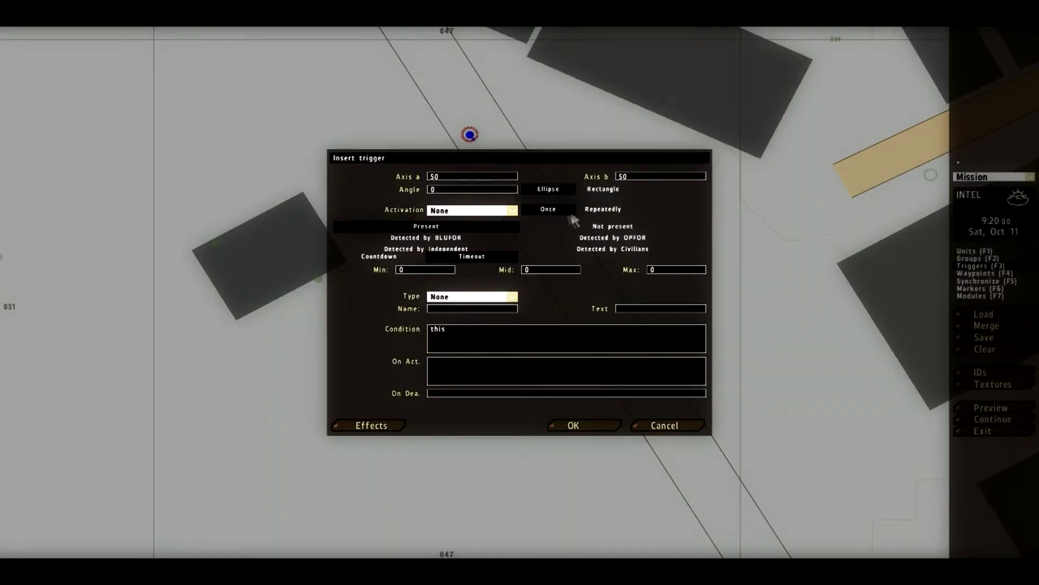
{"action": "left_click", "coordinate": [542, 271]}
{"action": "double_click", "coordinate": [438, 177]}
{"action": "type", "text": "10"}
{"action": "double_click", "coordinate": [637, 176]}
{"action": "type", "text": "10"}
{"action": "left_click", "coordinate": [453, 213]}
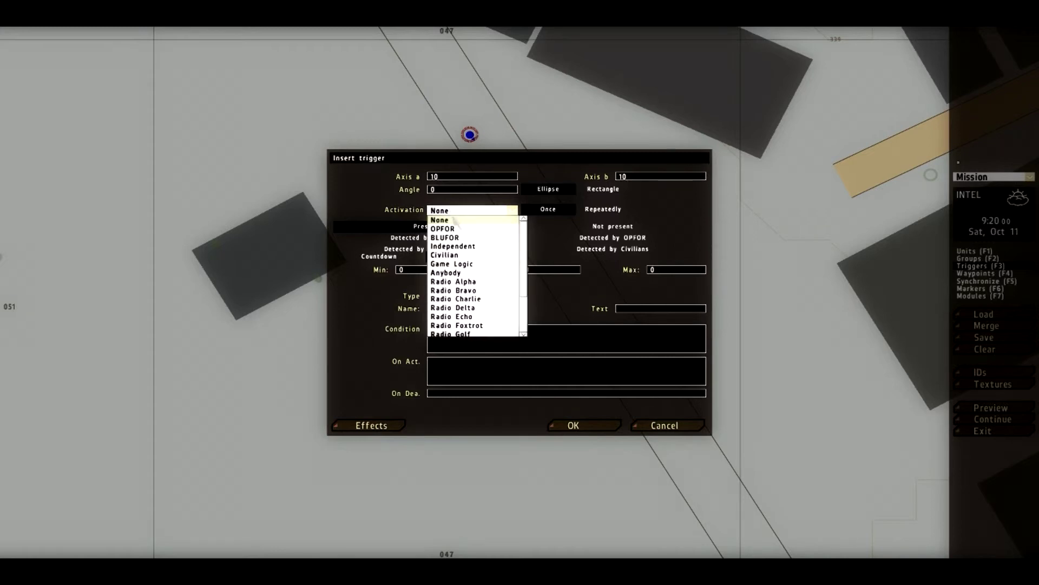
{"action": "left_click", "coordinate": [456, 238]}
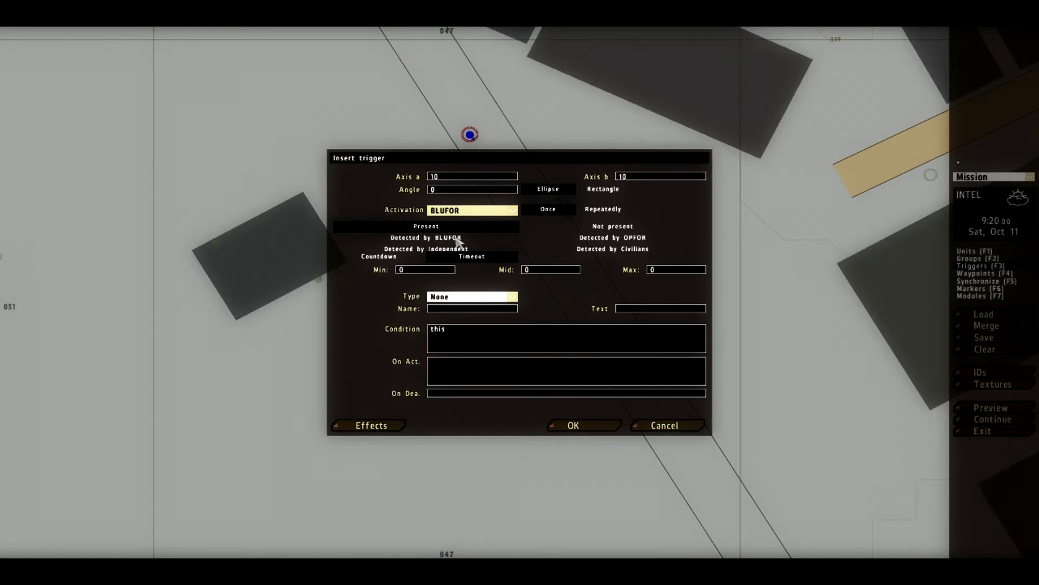
Set the trigger's effects track to 08: Harvest Red, keep Voice at No sound, and place the trigger.
{"action": "left_click", "coordinate": [371, 426]}
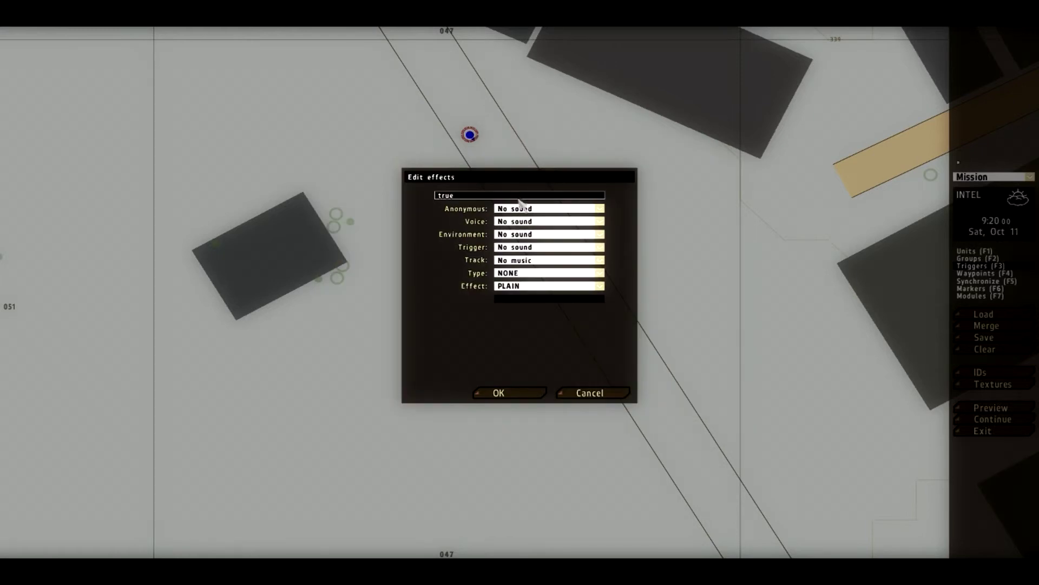
{"action": "left_click", "coordinate": [509, 222]}
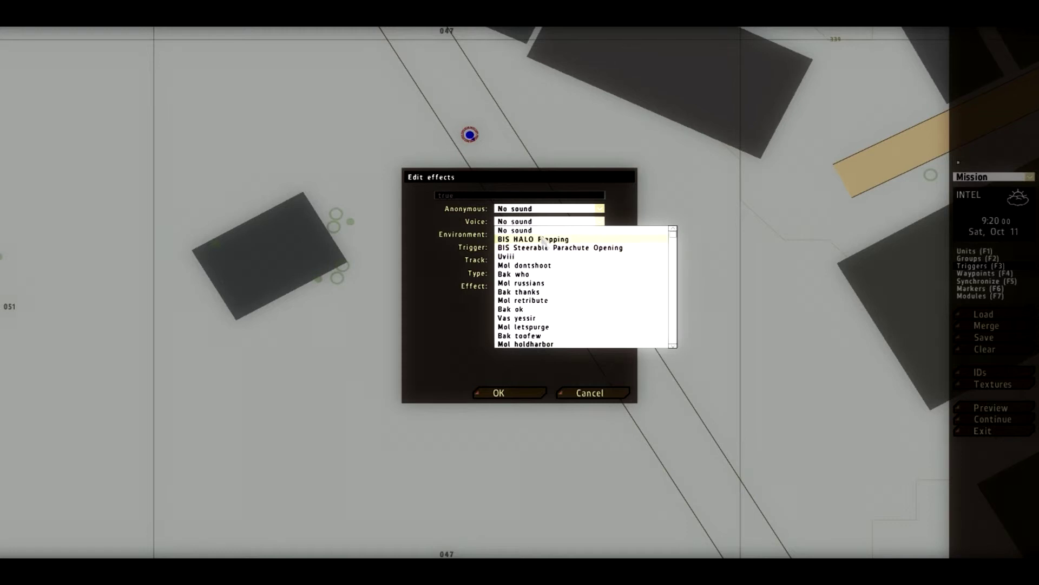
{"action": "left_click", "coordinate": [519, 230]}
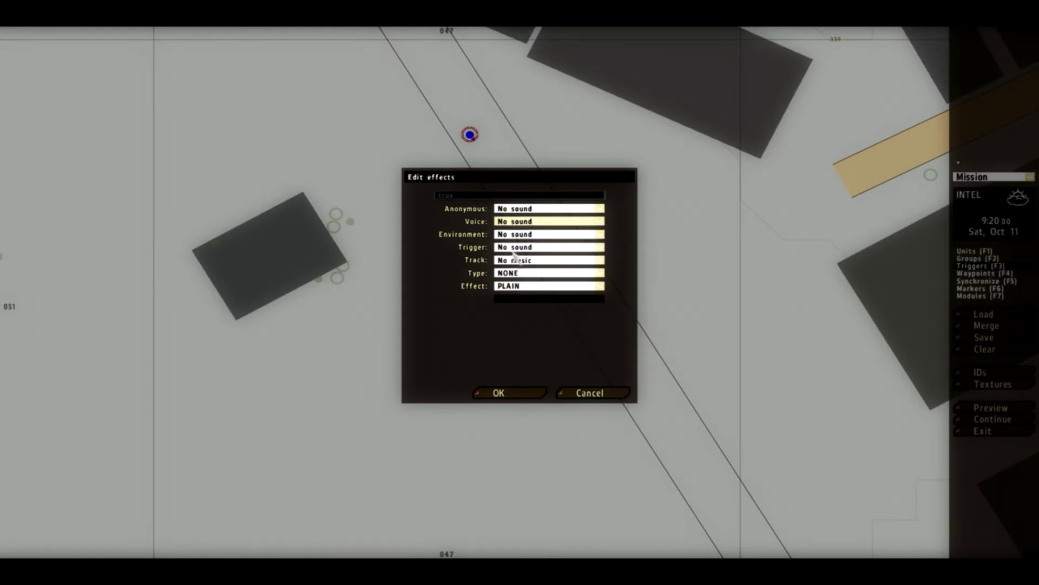
{"action": "left_click", "coordinate": [517, 261]}
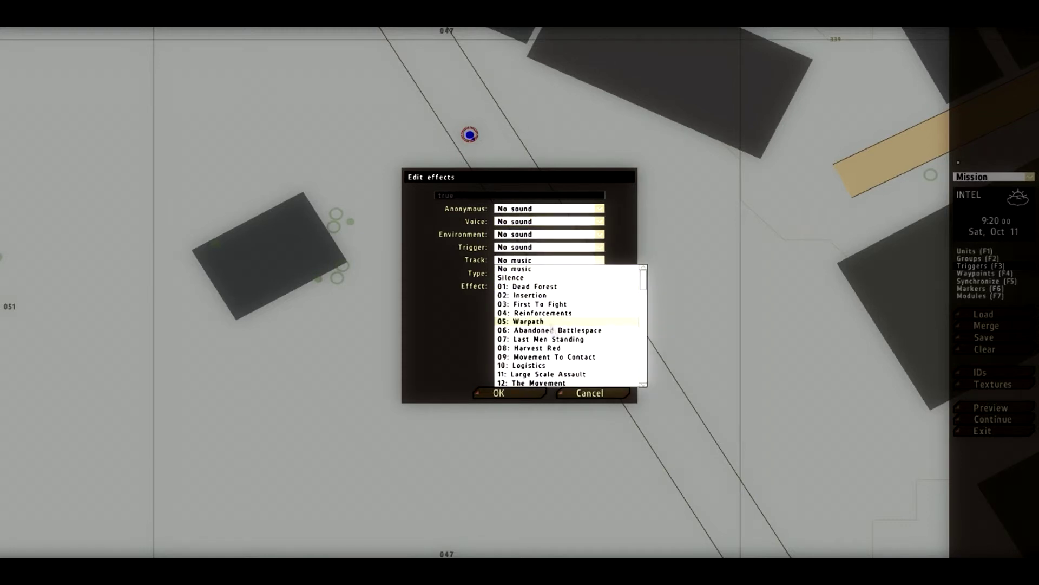
{"action": "left_click", "coordinate": [557, 348]}
{"action": "left_click", "coordinate": [522, 397]}
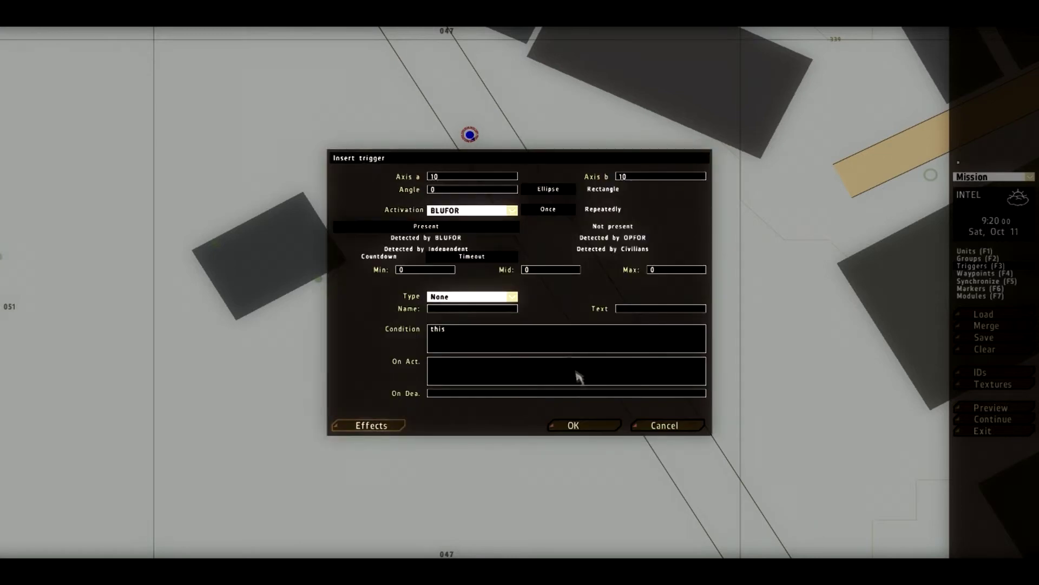
{"action": "left_click", "coordinate": [571, 425]}
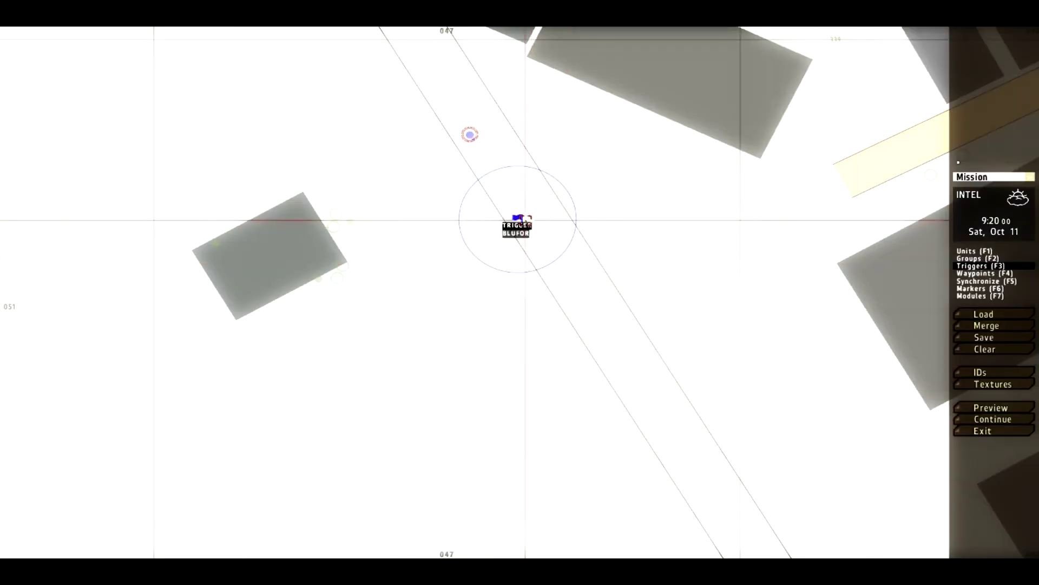
Check the effects settings of the BLUFOR trigger on the strip, and accept both the effects and the trigger unchanged.
{"action": "double_click", "coordinate": [517, 222]}
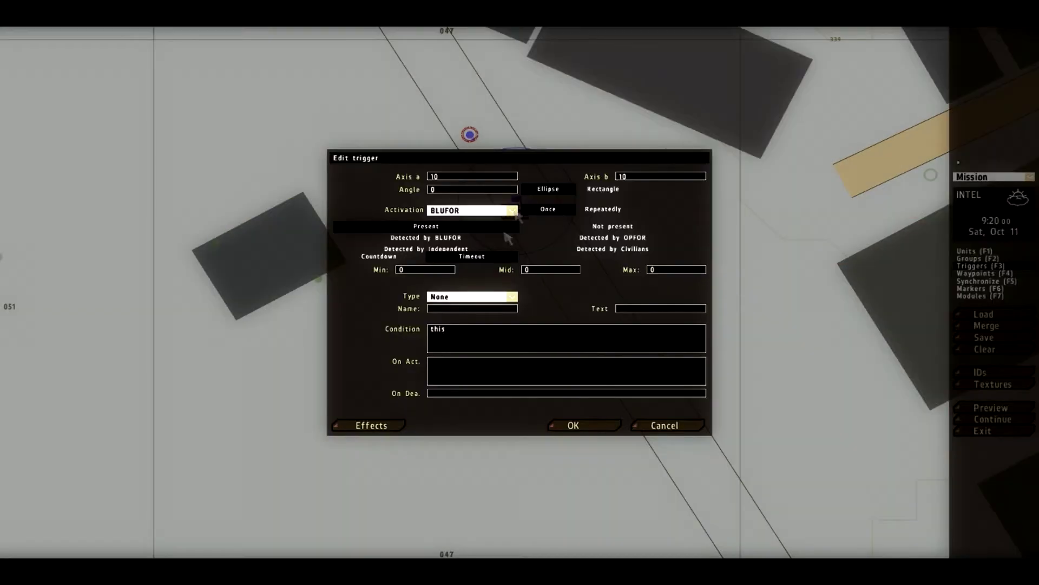
{"action": "left_click", "coordinate": [373, 426]}
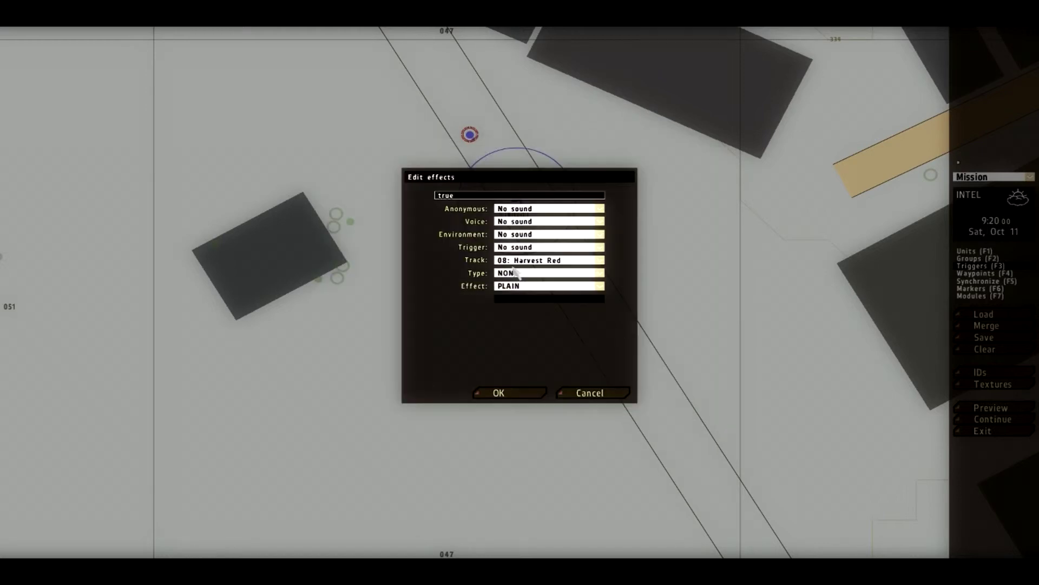
{"action": "left_click", "coordinate": [498, 394]}
{"action": "left_click", "coordinate": [562, 422]}
Preview the mission to test the trigger's music in the game, and abort back to the editor.
{"action": "scroll", "coordinate": [575, 380], "scroll_direction": "down", "scroll_amount": 3}
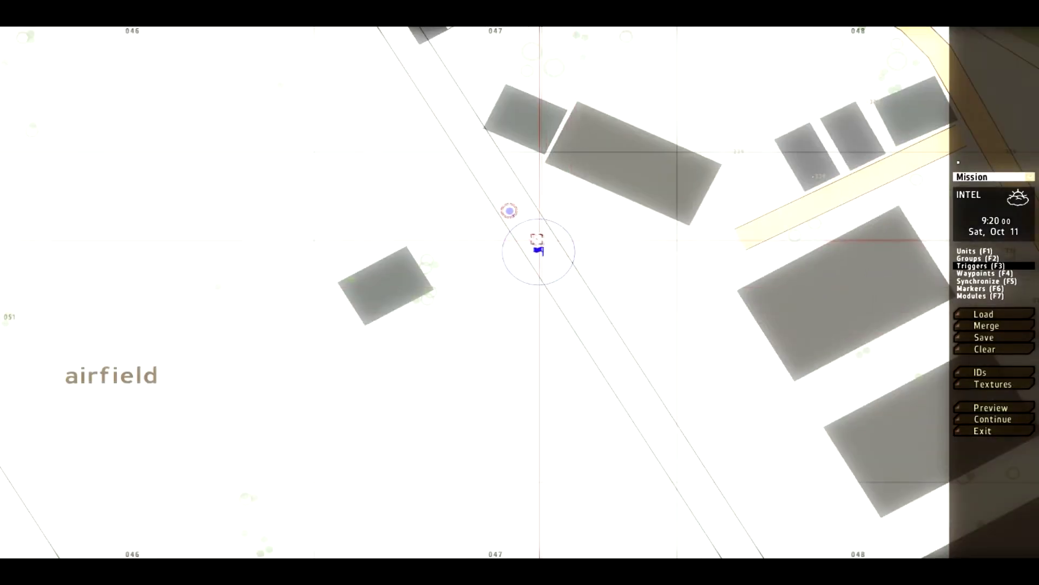
{"action": "scroll", "coordinate": [509, 214], "scroll_direction": "up", "scroll_amount": 5}
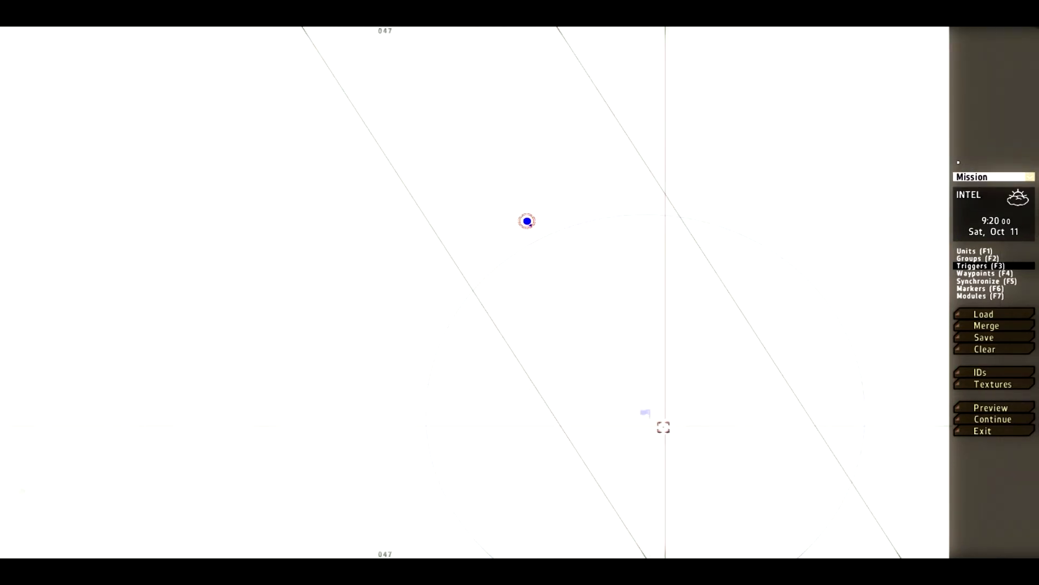
{"action": "right_click_drag", "start_coordinate": [671, 473], "coordinate": [629, 384]}
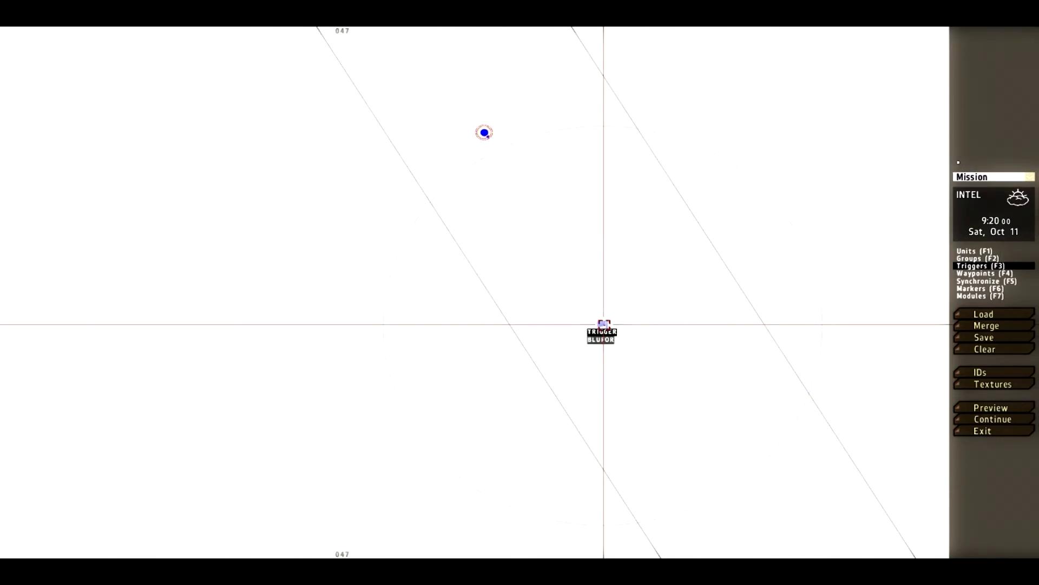
{"action": "left_click", "coordinate": [1005, 406]}
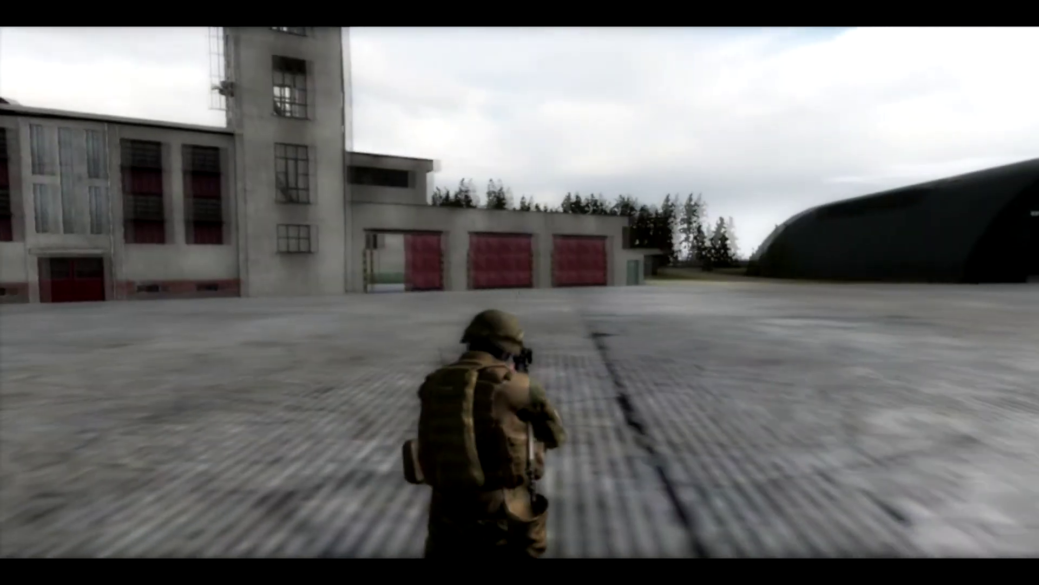
{"action": "key", "text": "Escape"}
{"action": "left_click", "coordinate": [442, 323]}
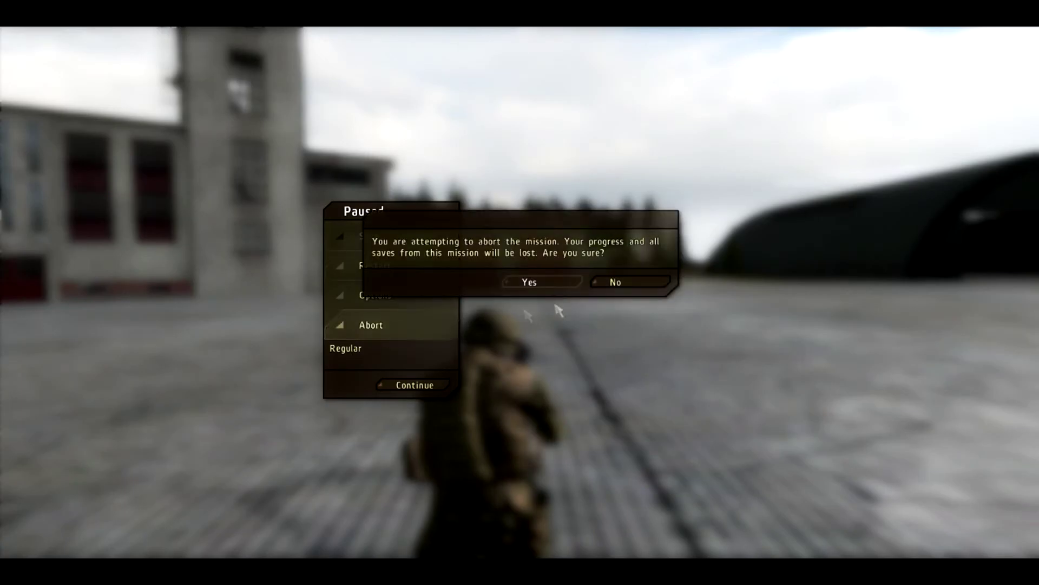
{"action": "left_click", "coordinate": [530, 282]}
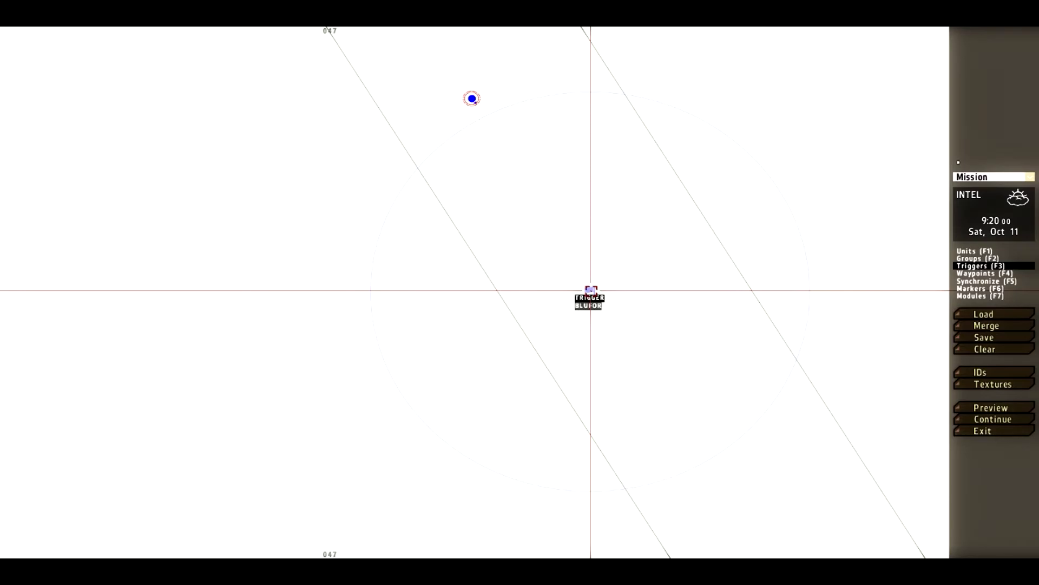
Reopen the BLUFOR trigger's effects, make a new Track selection, and accept the effects.
{"action": "double_click", "coordinate": [591, 290]}
{"action": "left_click", "coordinate": [373, 424]}
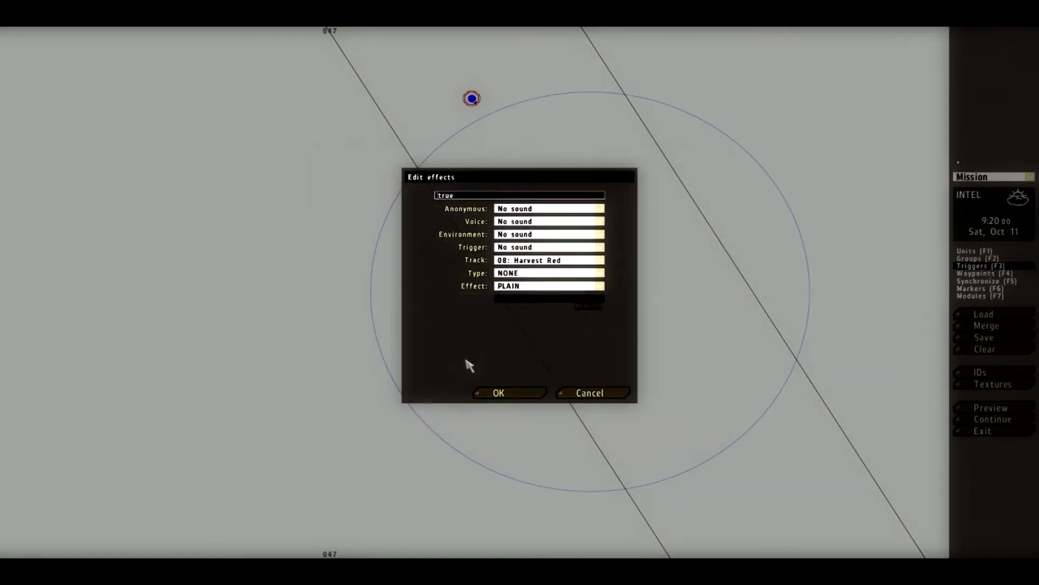
{"action": "left_click", "coordinate": [549, 261]}
{"action": "left_click", "coordinate": [533, 379]}
{"action": "left_click", "coordinate": [498, 393]}
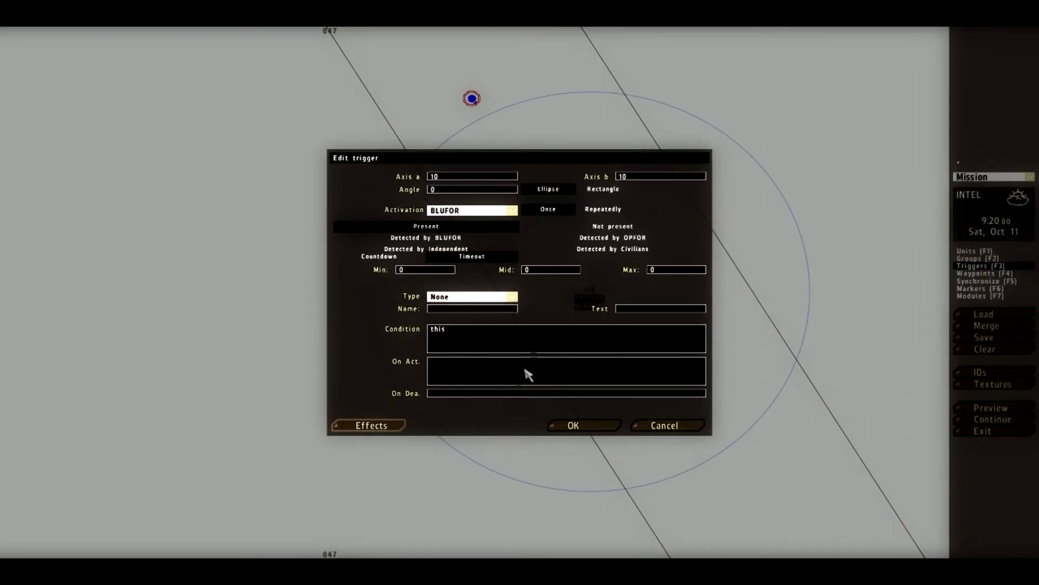
Set the trigger's On Act. code to hint "Test test"; and save the trigger.
{"action": "left_click", "coordinate": [458, 368]}
{"action": "type", "text": "hint \"Tes"}
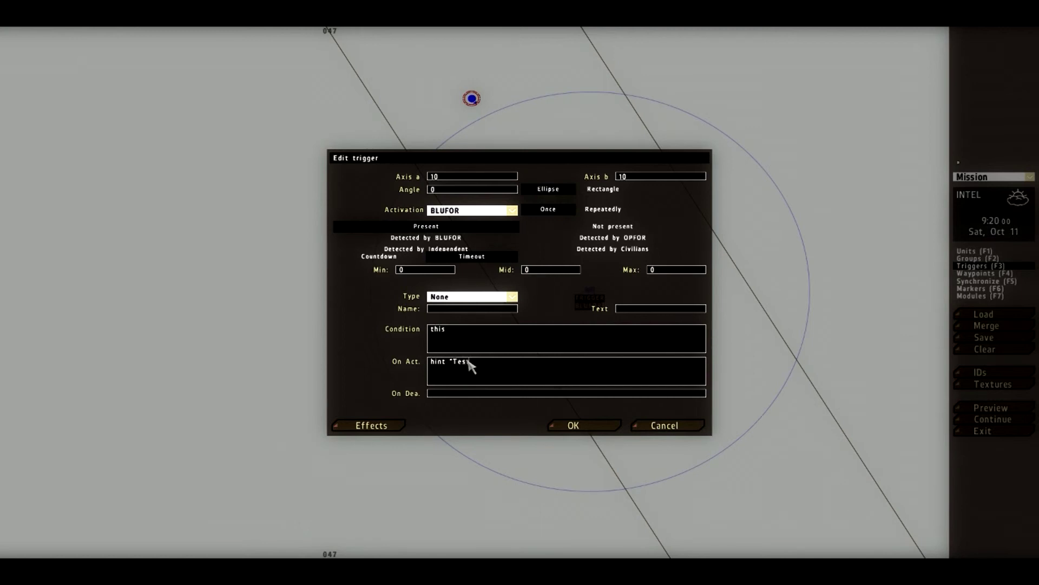
{"action": "type", "text": "test\";"}
{"action": "left_click", "coordinate": [572, 426]}
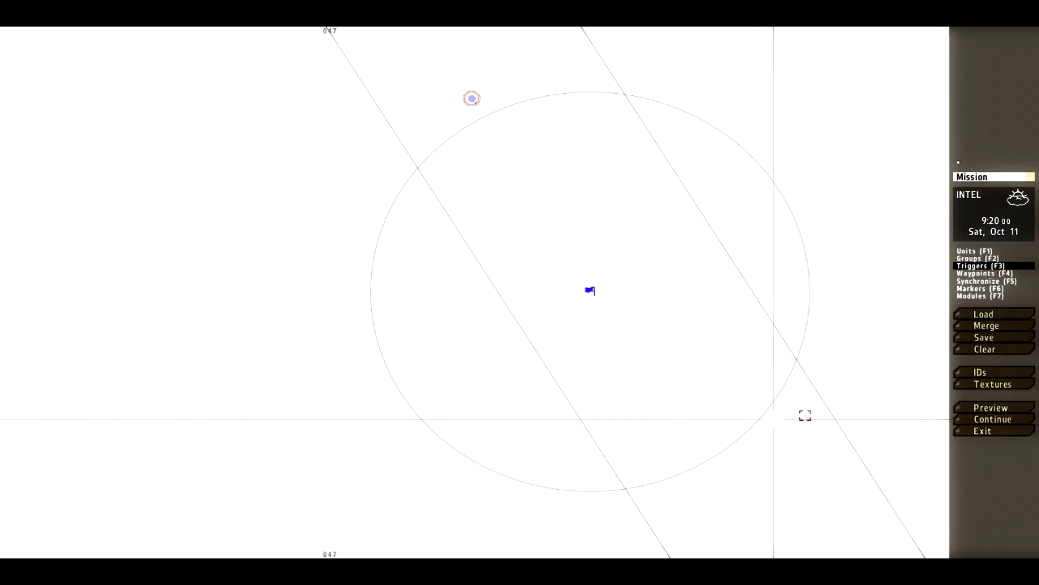
Preview the mission to test the trigger's hint while moving the soldier, and abort back to the editor.
{"action": "left_click", "coordinate": [978, 410]}
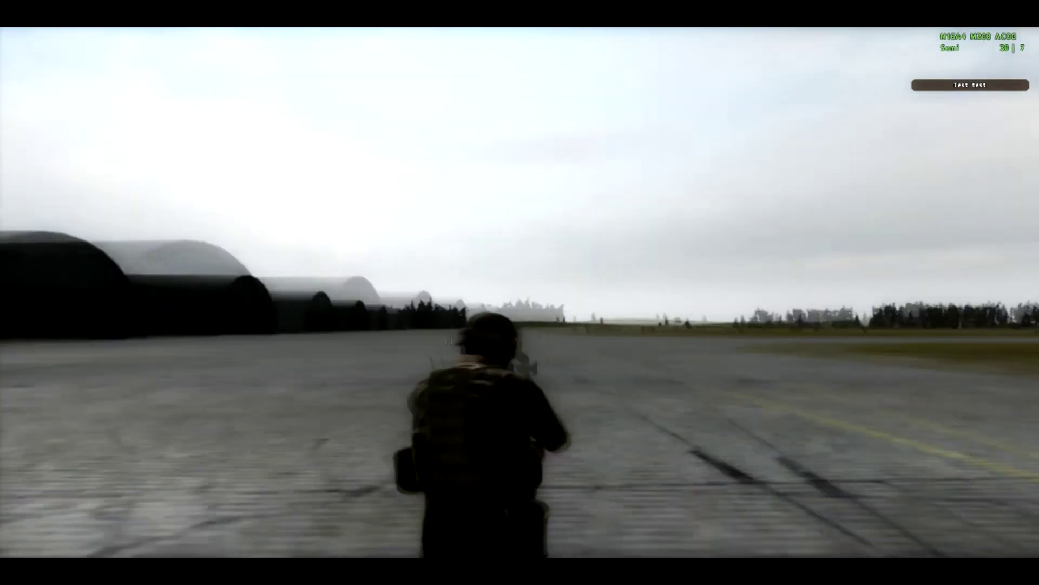
{"action": "key", "text": "Escape"}
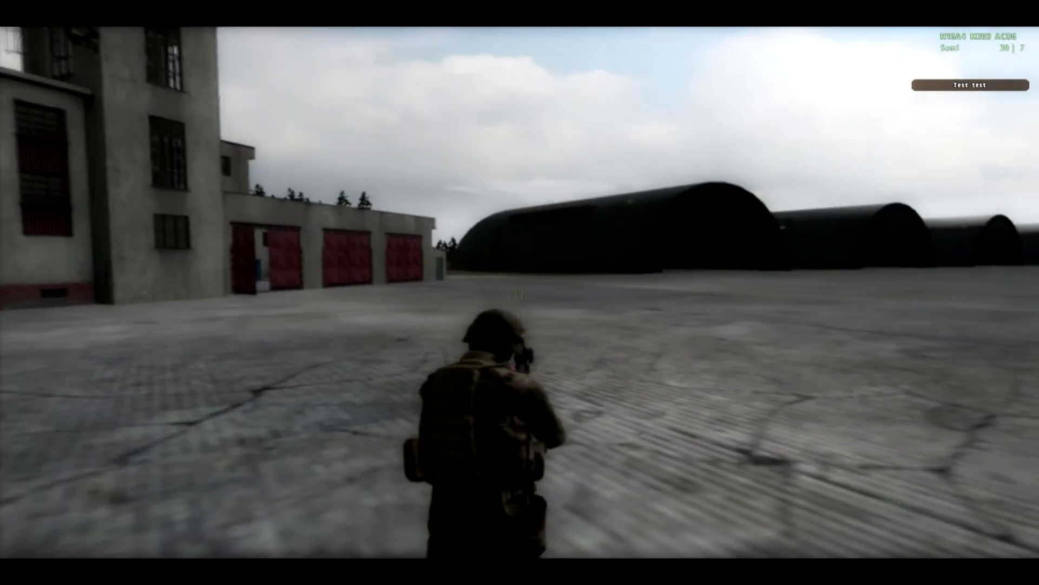
{"action": "key", "text": "w"}
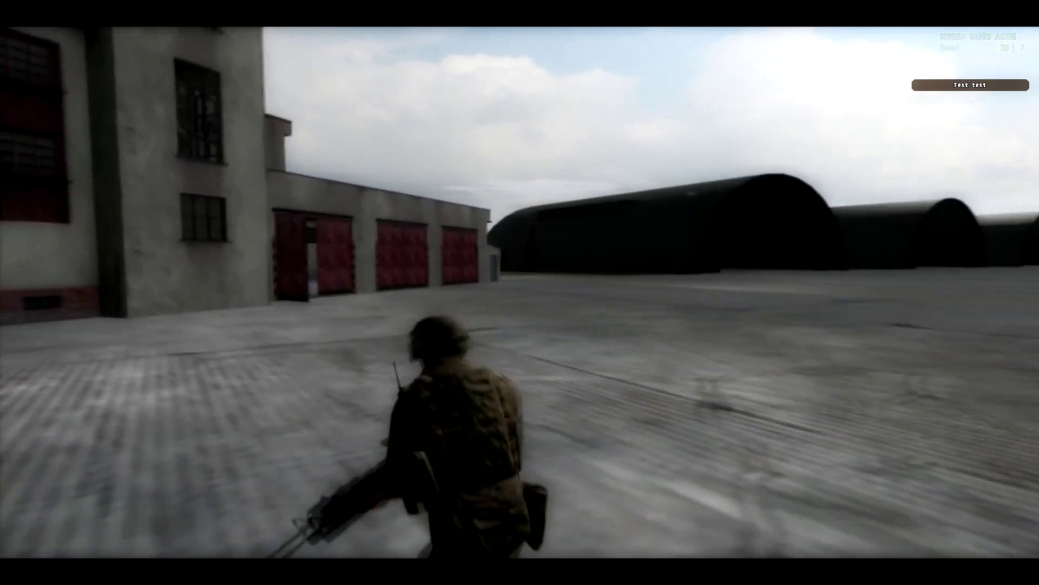
{"action": "key", "text": "Escape"}
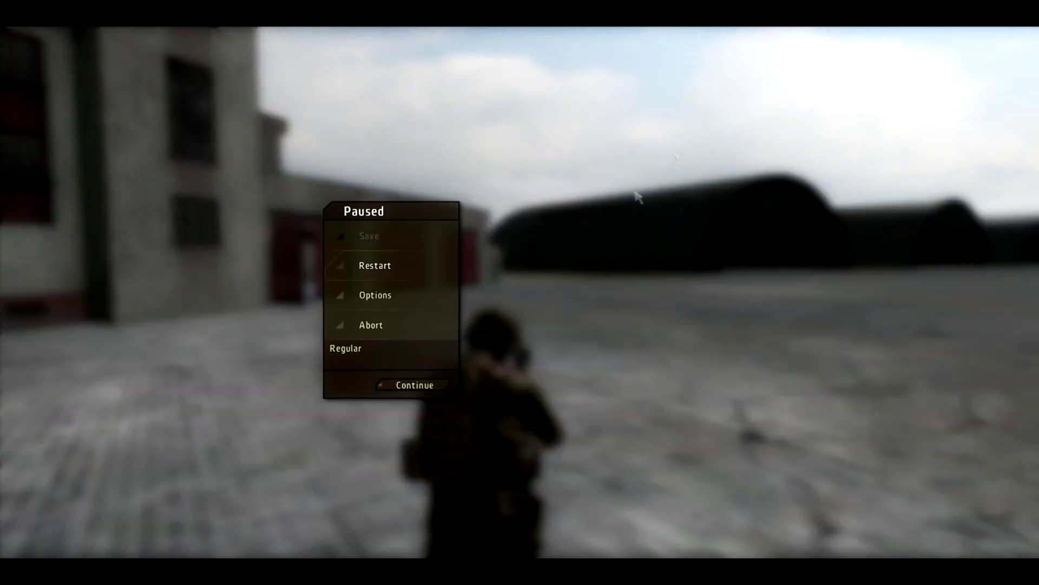
{"action": "left_click", "coordinate": [424, 334]}
{"action": "left_click", "coordinate": [544, 287]}
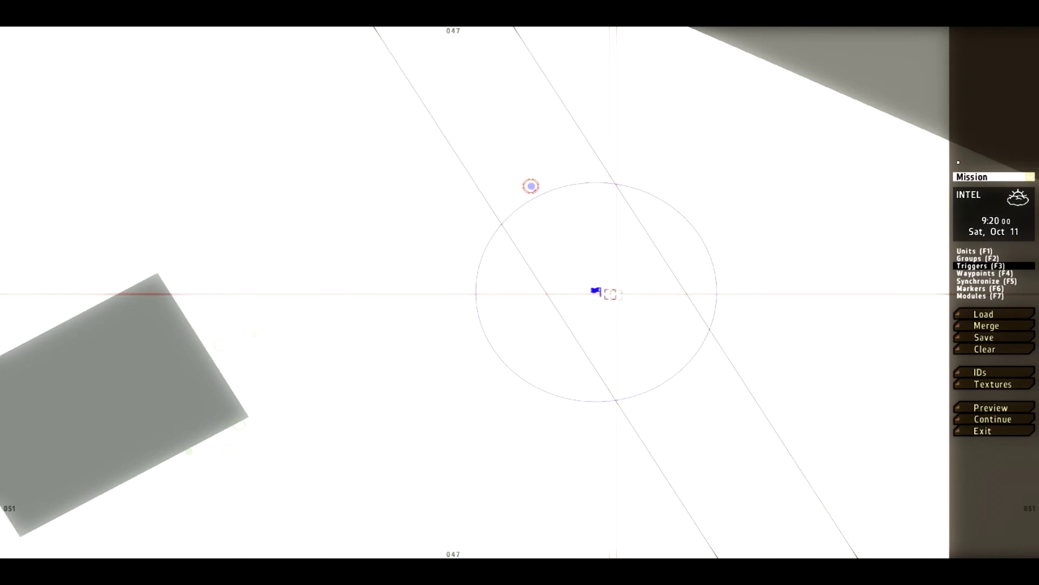
{"action": "double_click", "coordinate": [596, 292]}
{"action": "left_click_drag", "start_coordinate": [532, 368], "coordinate": [386, 365]}
{"action": "key", "text": "BackSpace"}
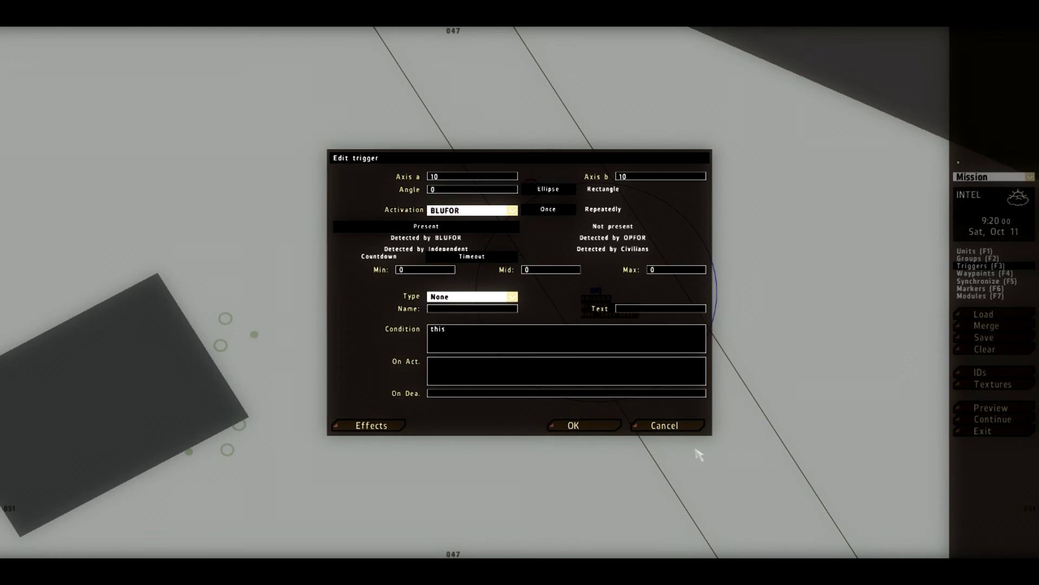
{"action": "left_click", "coordinate": [696, 425]}
Move the player's Grenadier from outside the trigger circle onto the trigger flag at its centre.
{"action": "scroll", "coordinate": [657, 383], "scroll_direction": "down", "scroll_amount": 3}
{"action": "scroll", "coordinate": [658, 382], "scroll_direction": "down", "scroll_amount": 2}
{"action": "right_click_drag", "start_coordinate": [698, 385], "coordinate": [554, 276]}
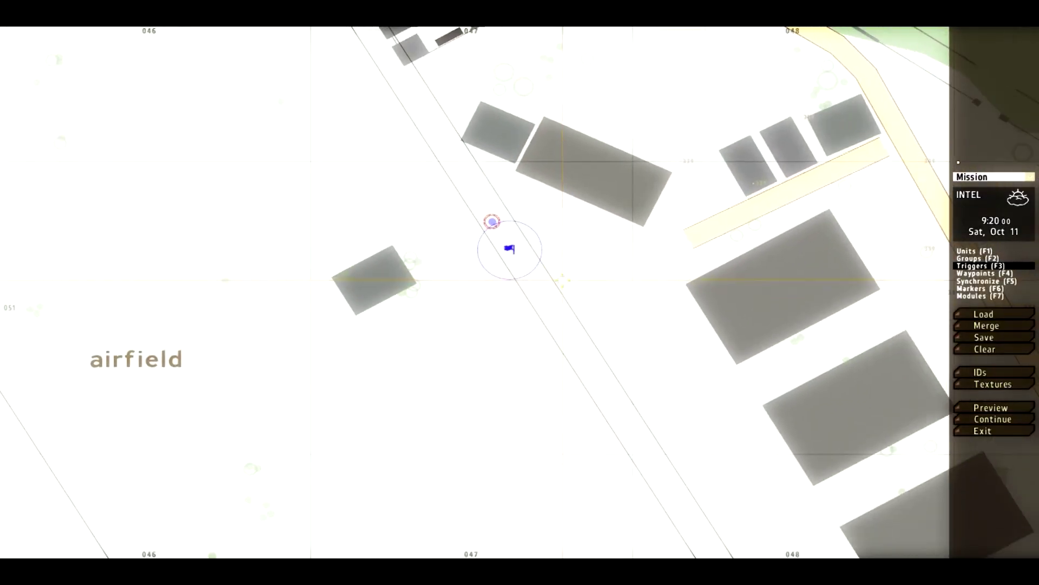
{"action": "scroll", "coordinate": [534, 248], "scroll_direction": "up", "scroll_amount": 3}
{"action": "scroll", "coordinate": [534, 248], "scroll_direction": "up", "scroll_amount": 3}
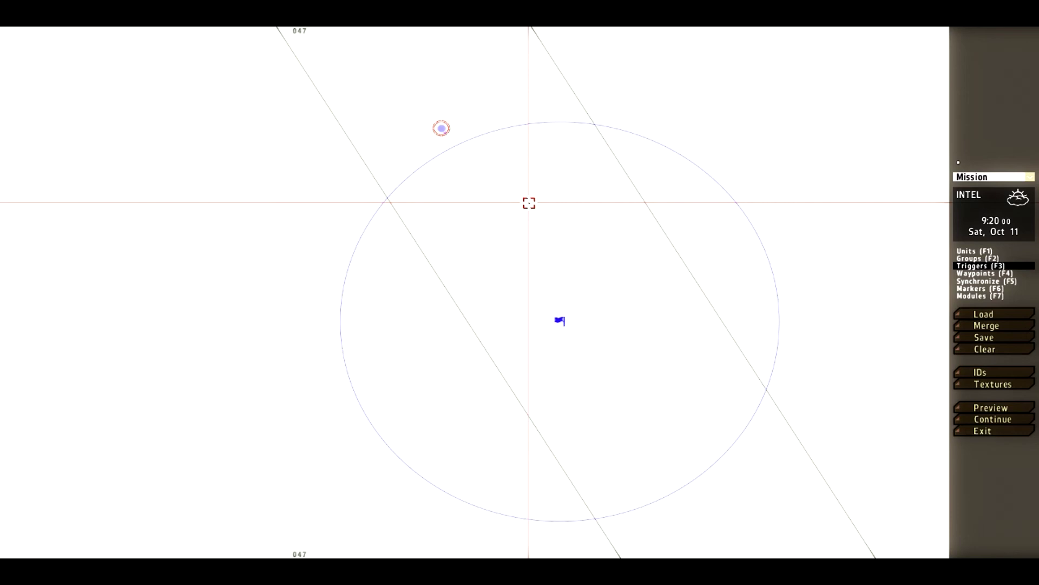
{"action": "left_click_drag", "start_coordinate": [441, 128], "coordinate": [568, 336]}
{"action": "scroll", "coordinate": [500, 165], "scroll_direction": "down", "scroll_amount": 4}
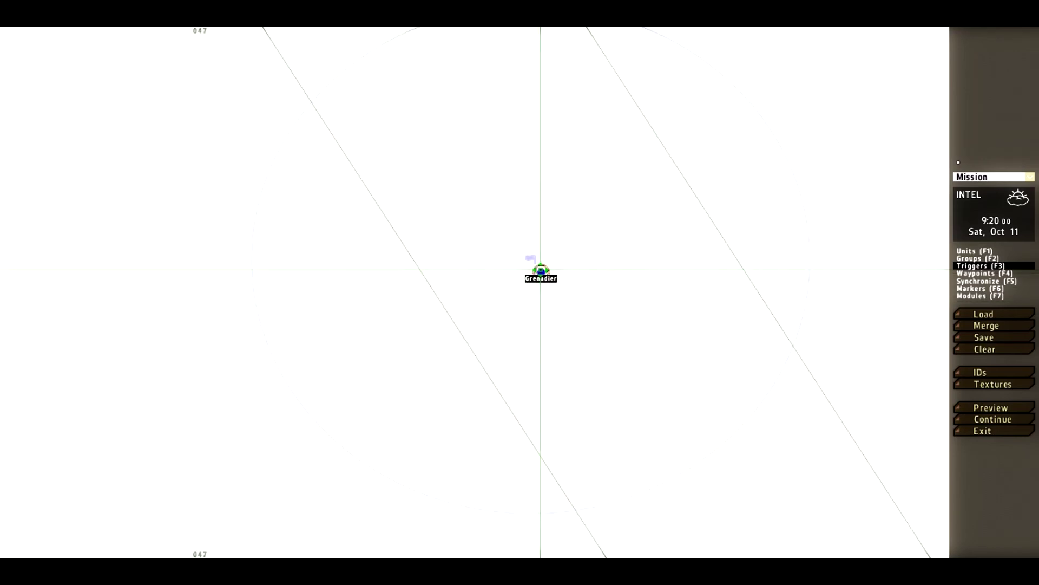
{"action": "scroll", "coordinate": [540, 269], "scroll_direction": "up", "scroll_amount": 4}
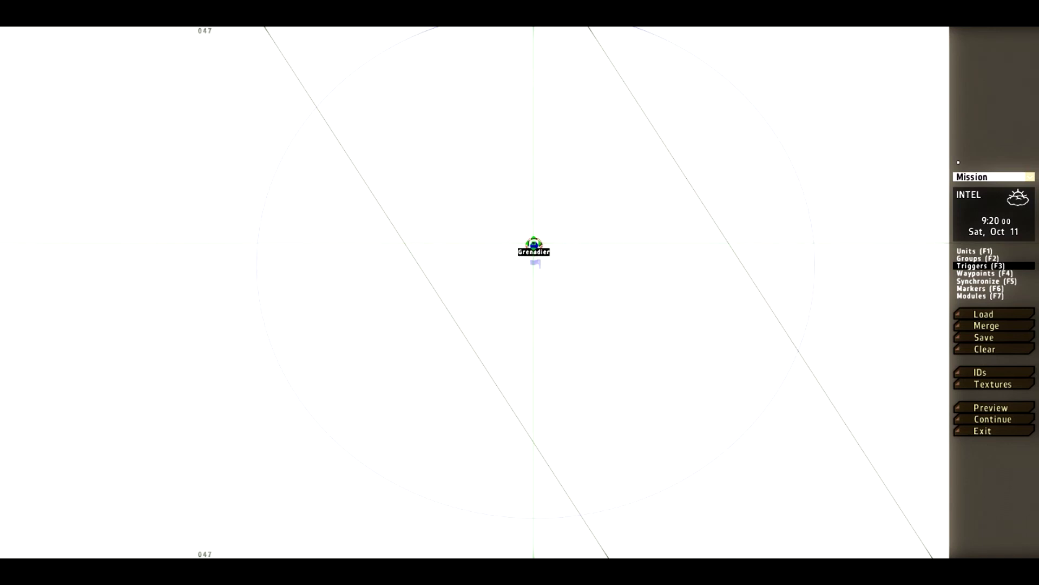
{"action": "left_click", "coordinate": [535, 260]}
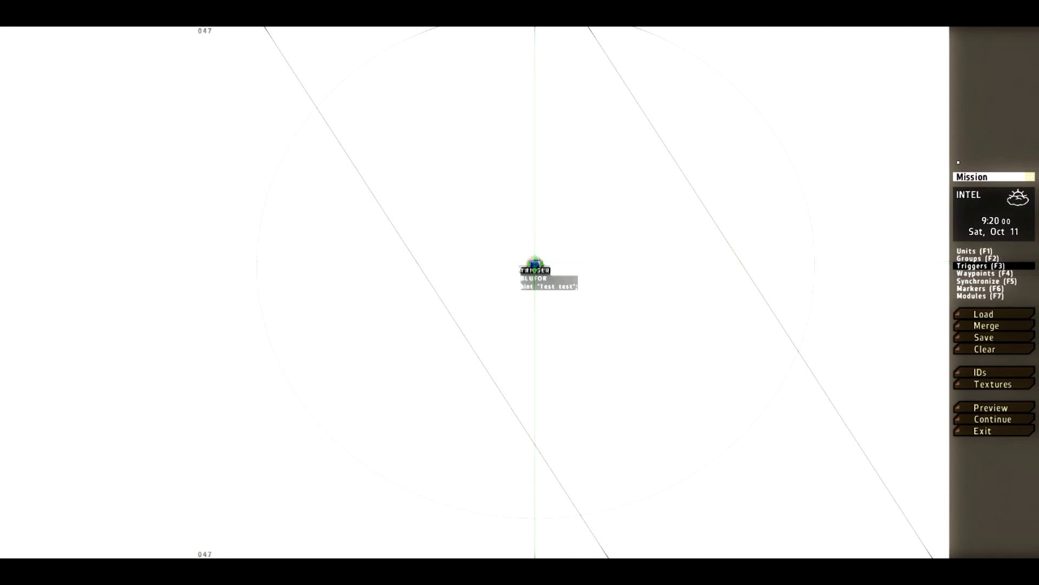